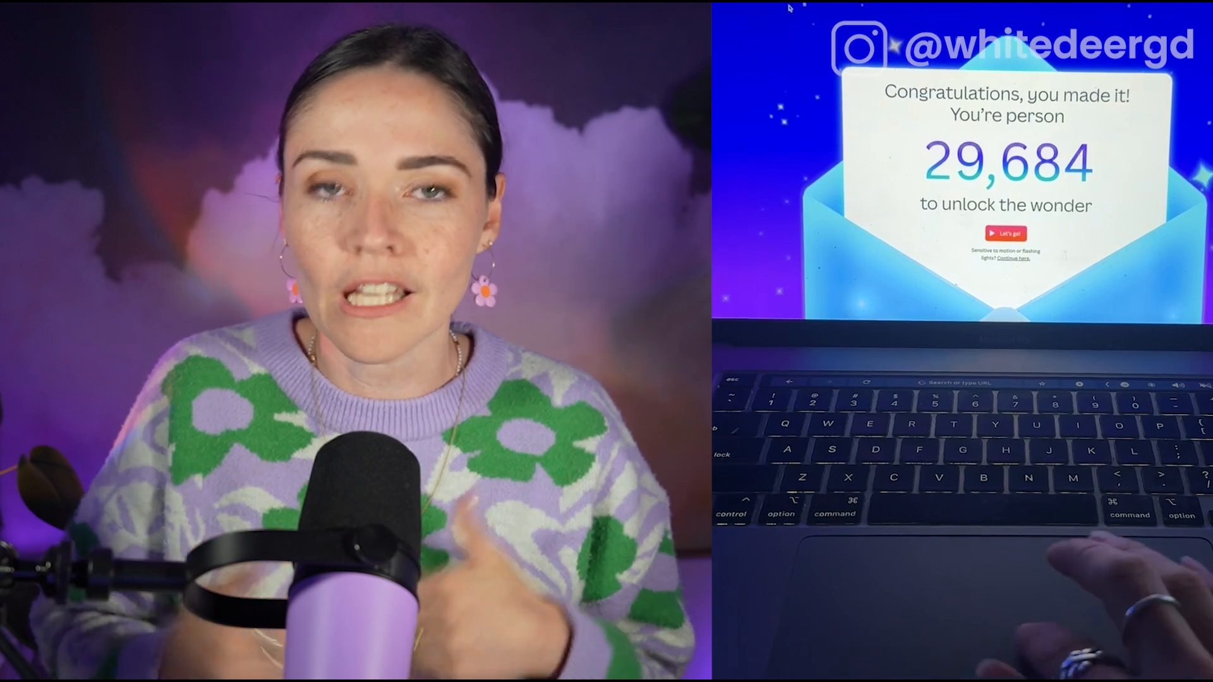
pyautogui.click(1012, 231)
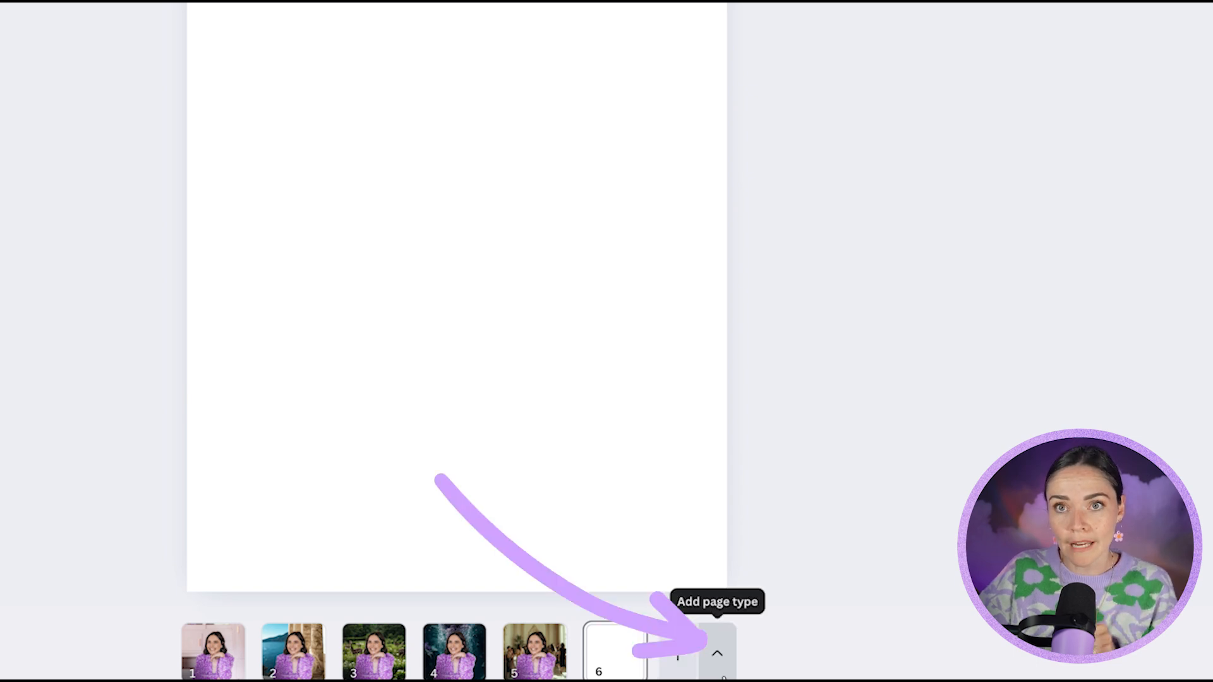
# Browse the page-type options, including Social Media formats, and add a new portrait page from More types.
pyautogui.click(720, 671)
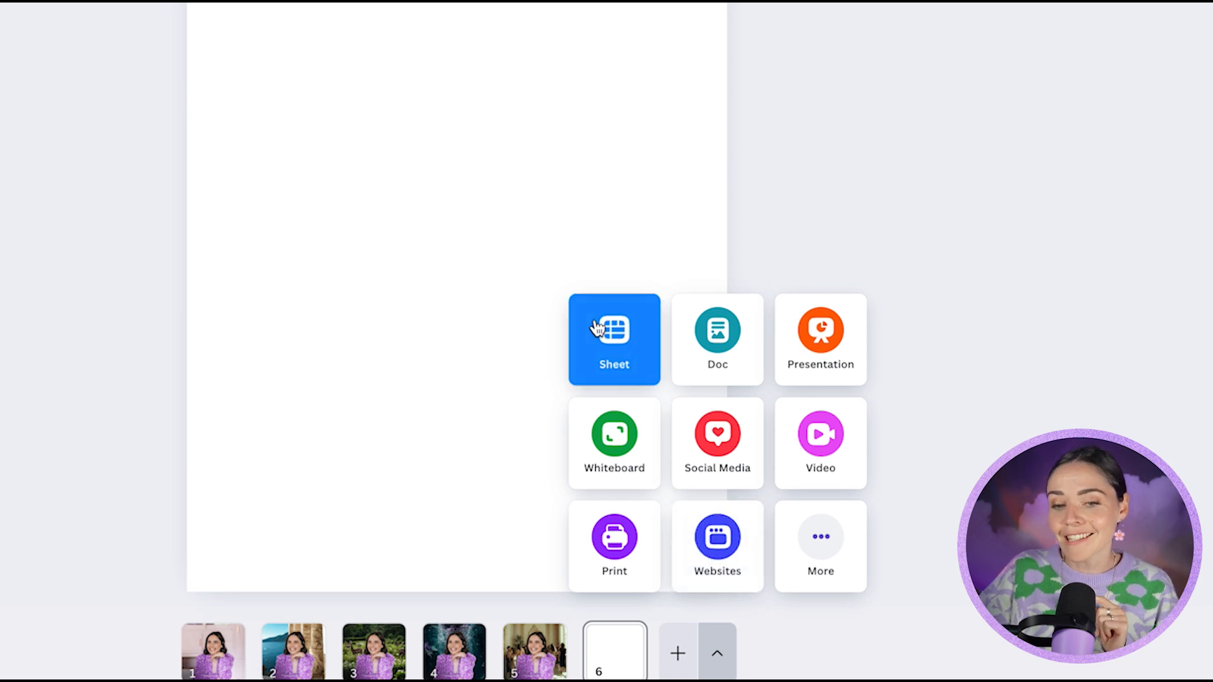
pyautogui.click(832, 547)
pyautogui.click(685, 346)
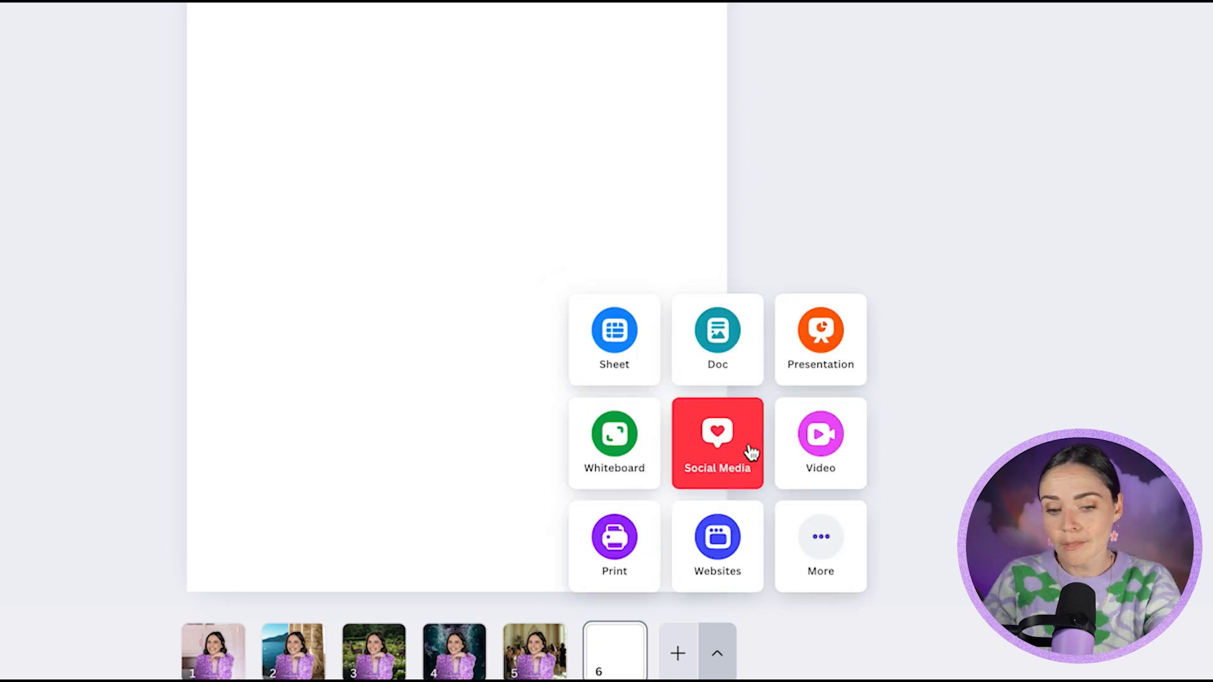
pyautogui.click(742, 454)
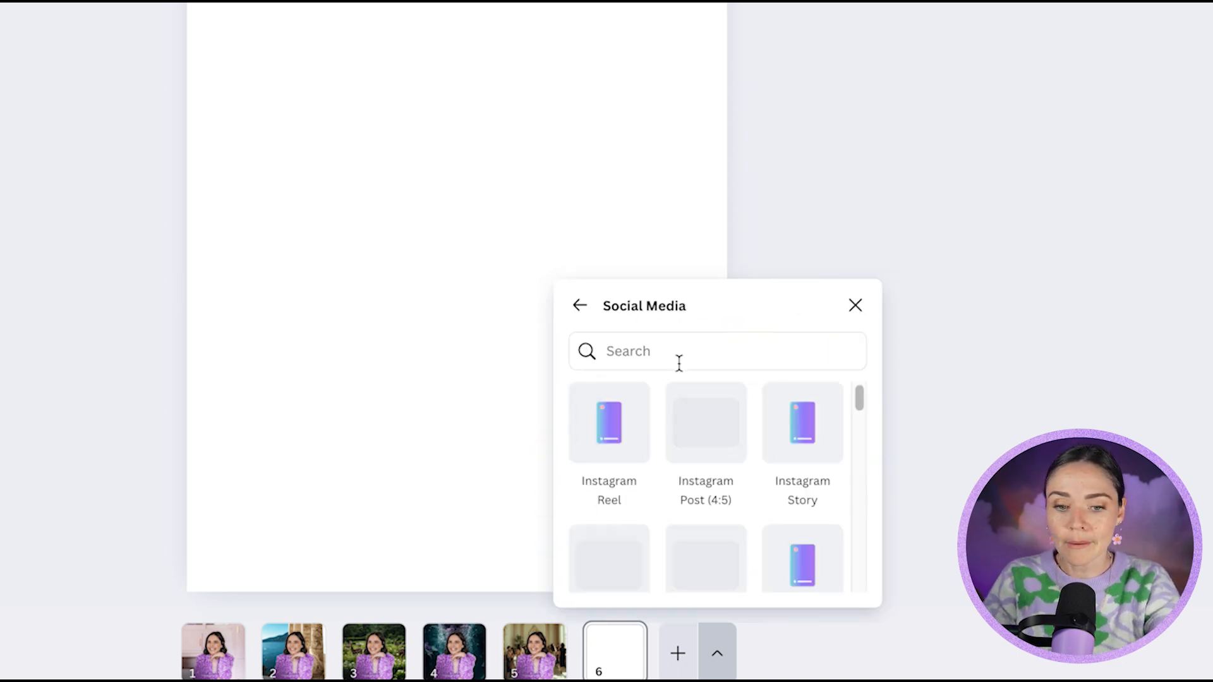
pyautogui.scroll(-3, 710, 442)
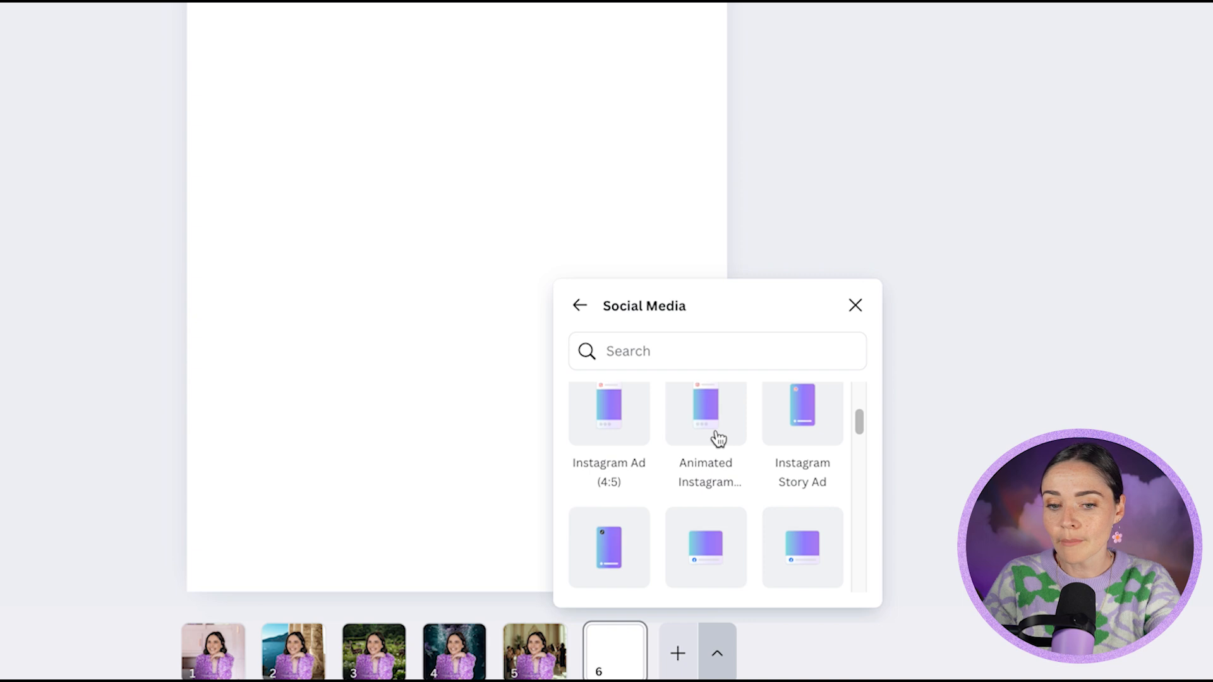
pyautogui.scroll(-2, 718, 438)
pyautogui.click(664, 347)
pyautogui.click(580, 306)
pyautogui.click(812, 551)
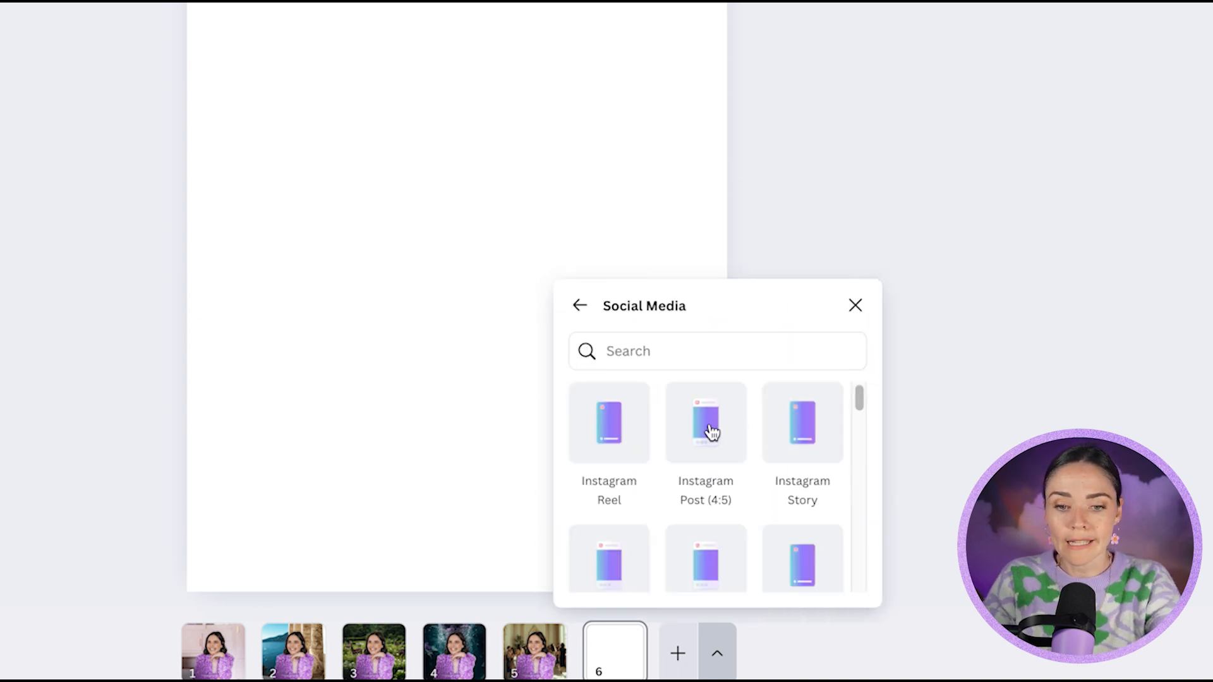
pyautogui.click(709, 428)
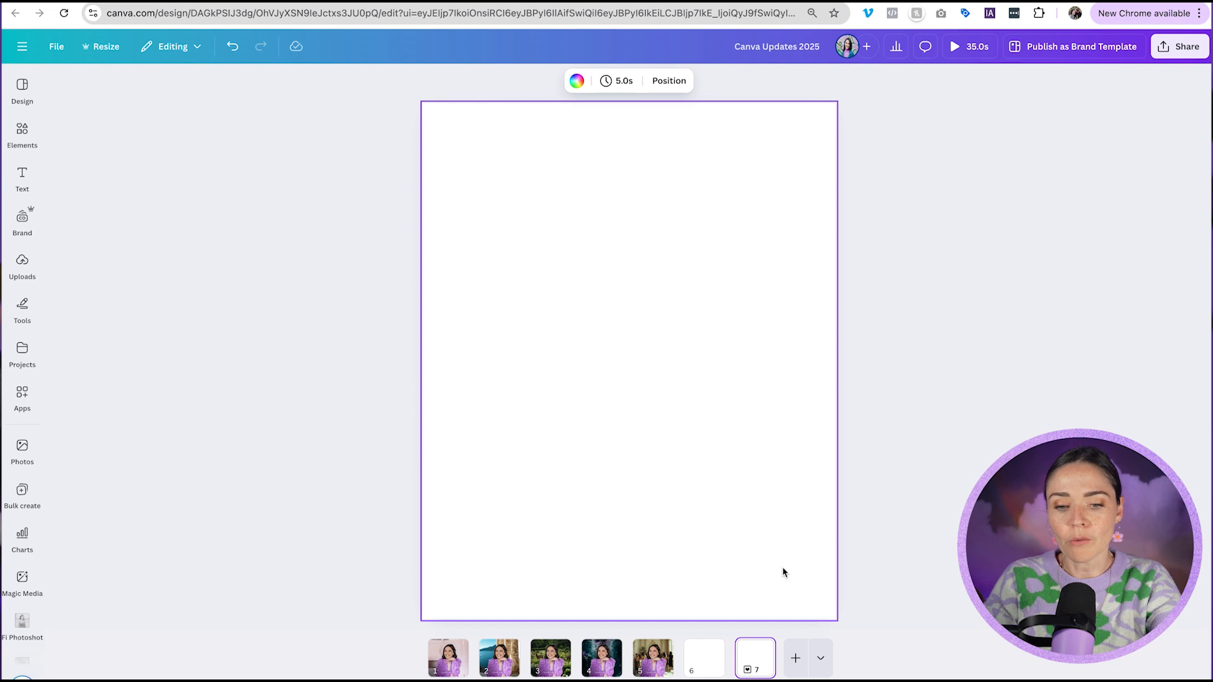
# Add a whiteboard page and place a default paragraph text box on it.
pyautogui.click(821, 661)
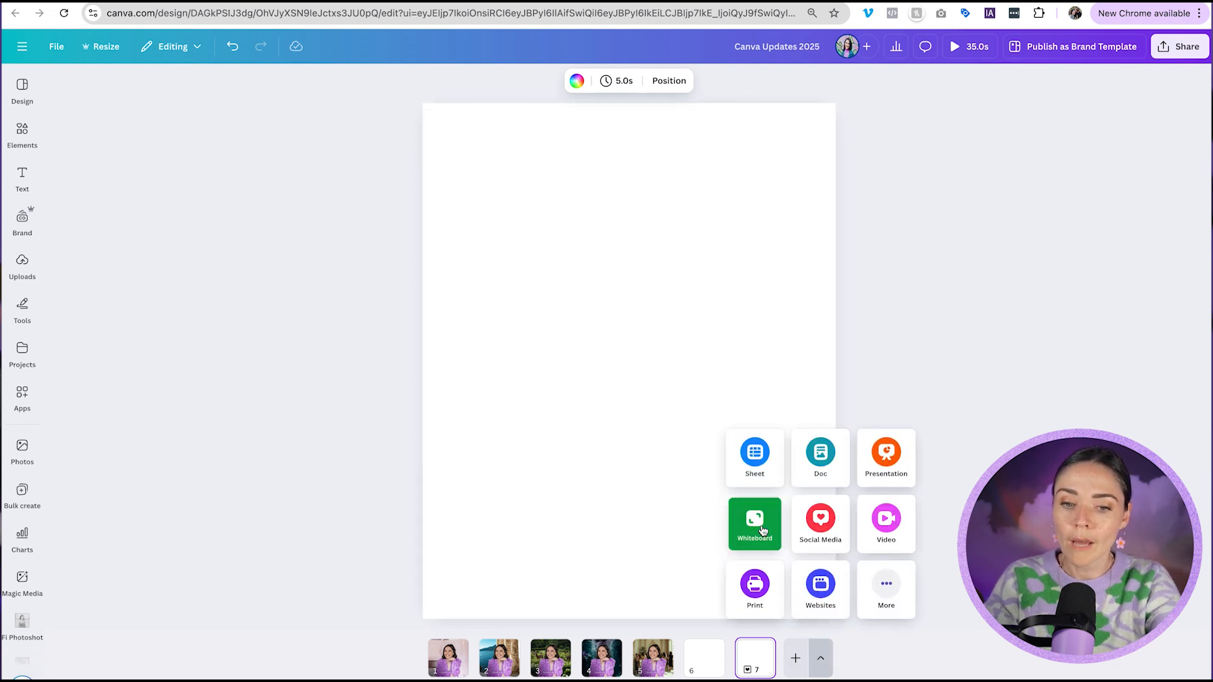
pyautogui.click(764, 509)
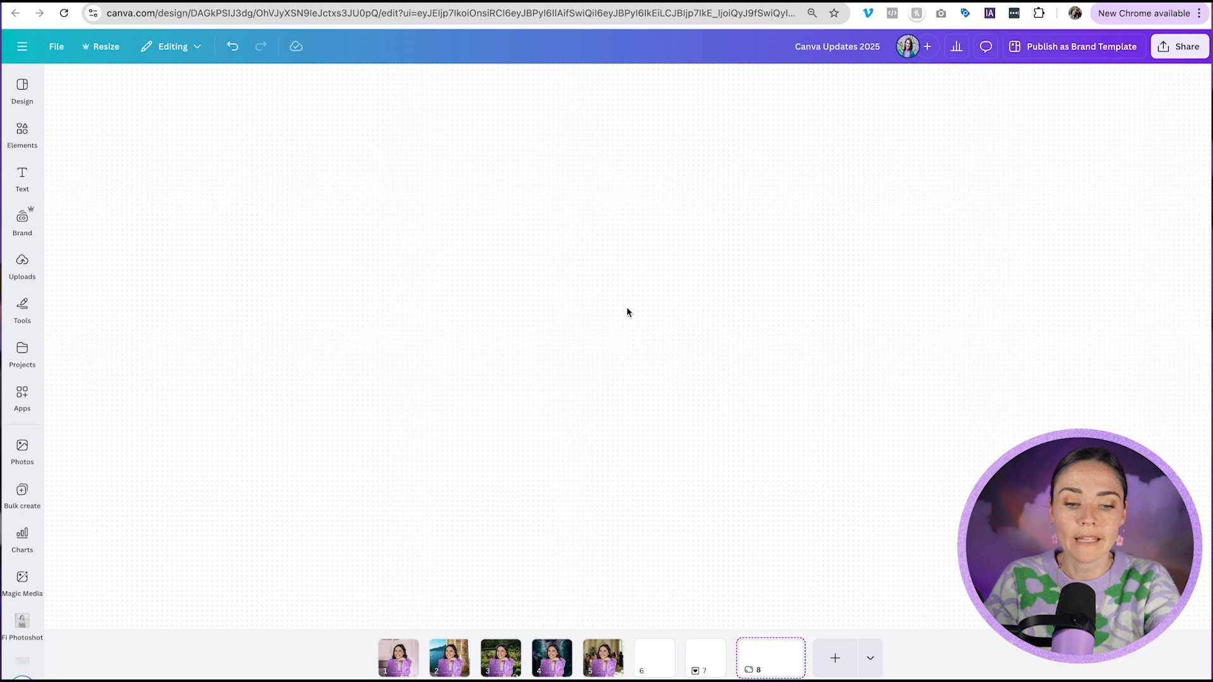
pyautogui.press('t')
pyautogui.click(702, 385)
pyautogui.click(666, 379)
pyautogui.moveTo(666, 379); pyautogui.dragTo(557, 281)
# Add a square shape to the whiteboard and move it below the text box.
pyautogui.click(687, 369)
pyautogui.press('r')
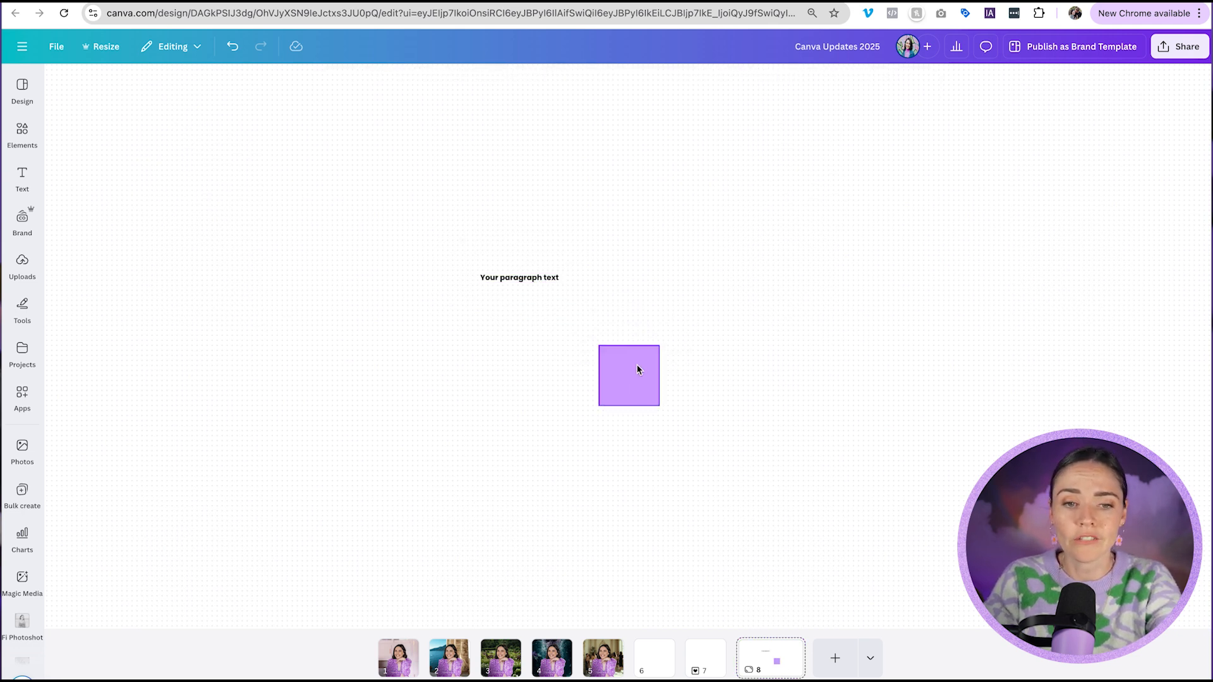
pyautogui.moveTo(637, 365); pyautogui.dragTo(510, 336)
pyautogui.click(566, 284)
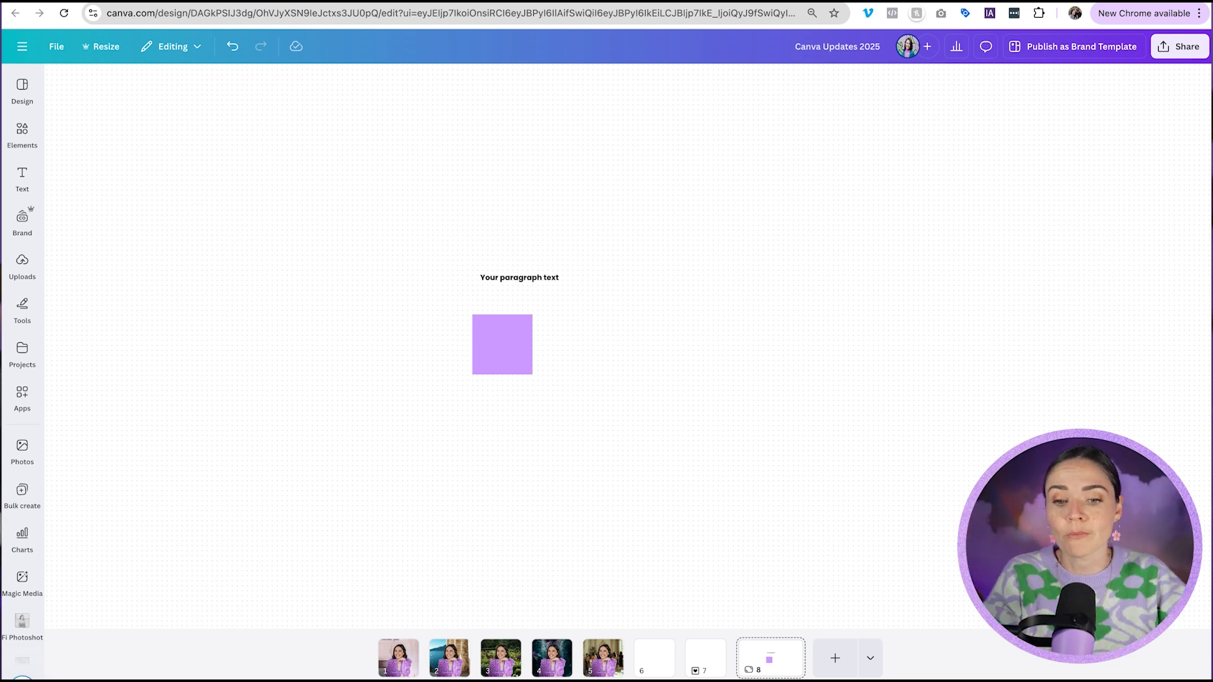
# Add a presentation page and then two more presentation pages after it.
pyautogui.click(870, 661)
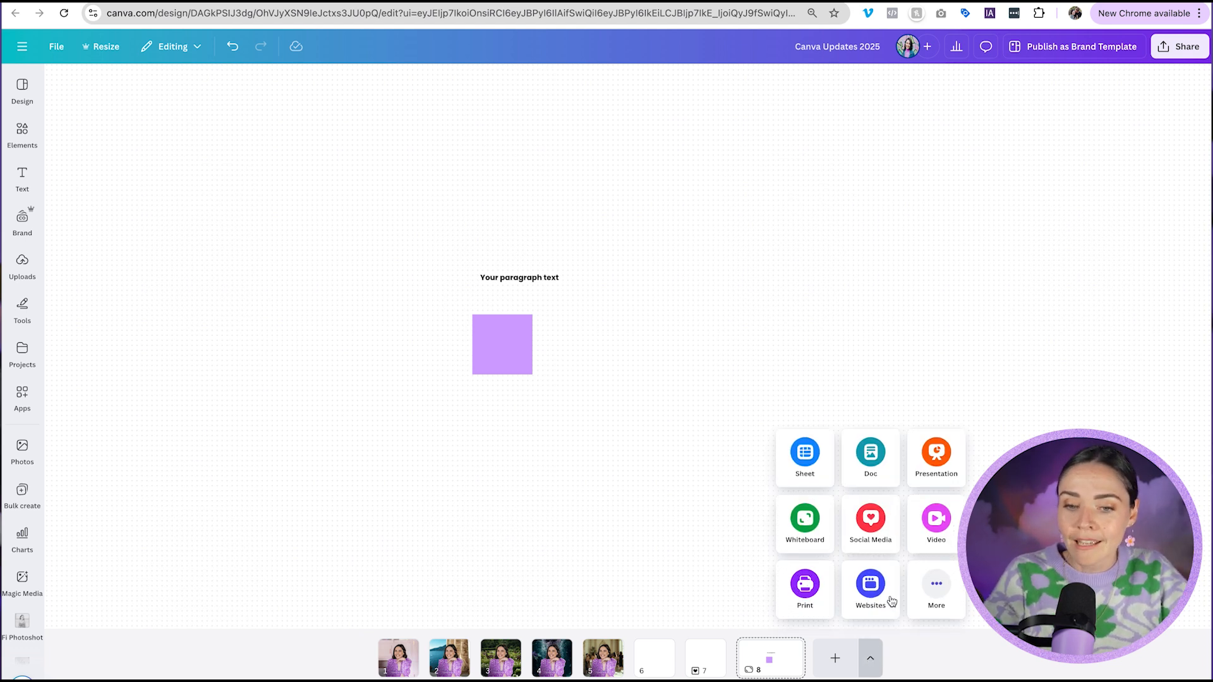
pyautogui.click(933, 484)
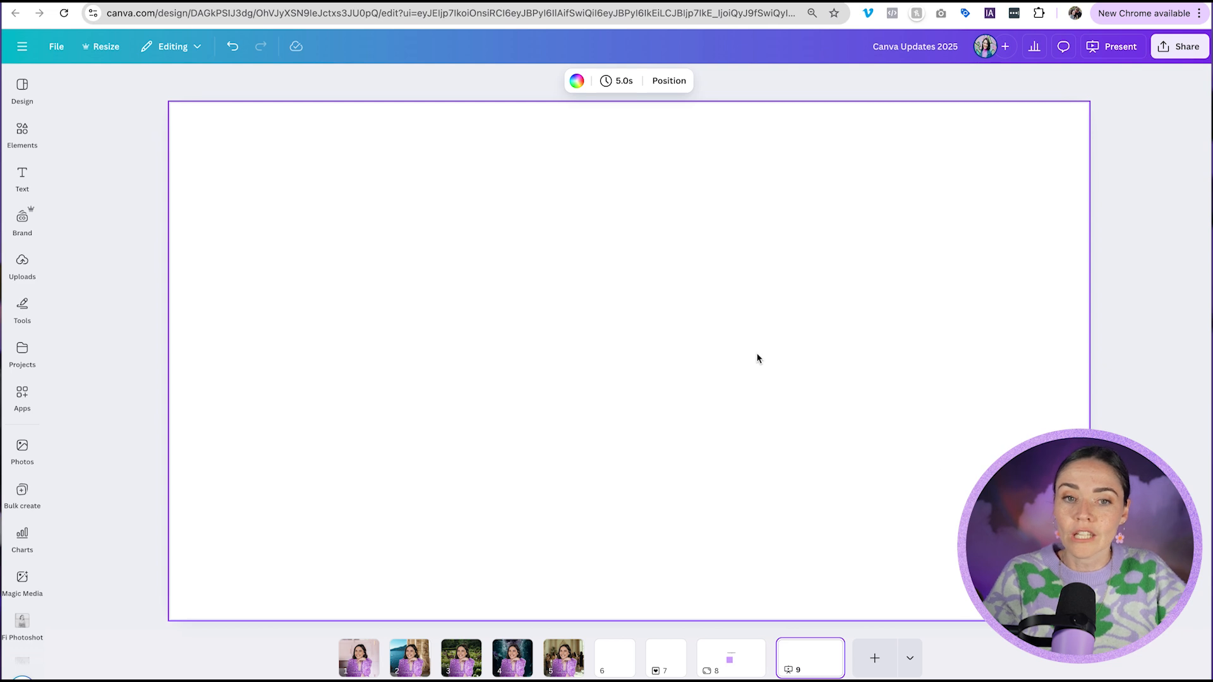
pyautogui.click(875, 658)
pyautogui.click(915, 658)
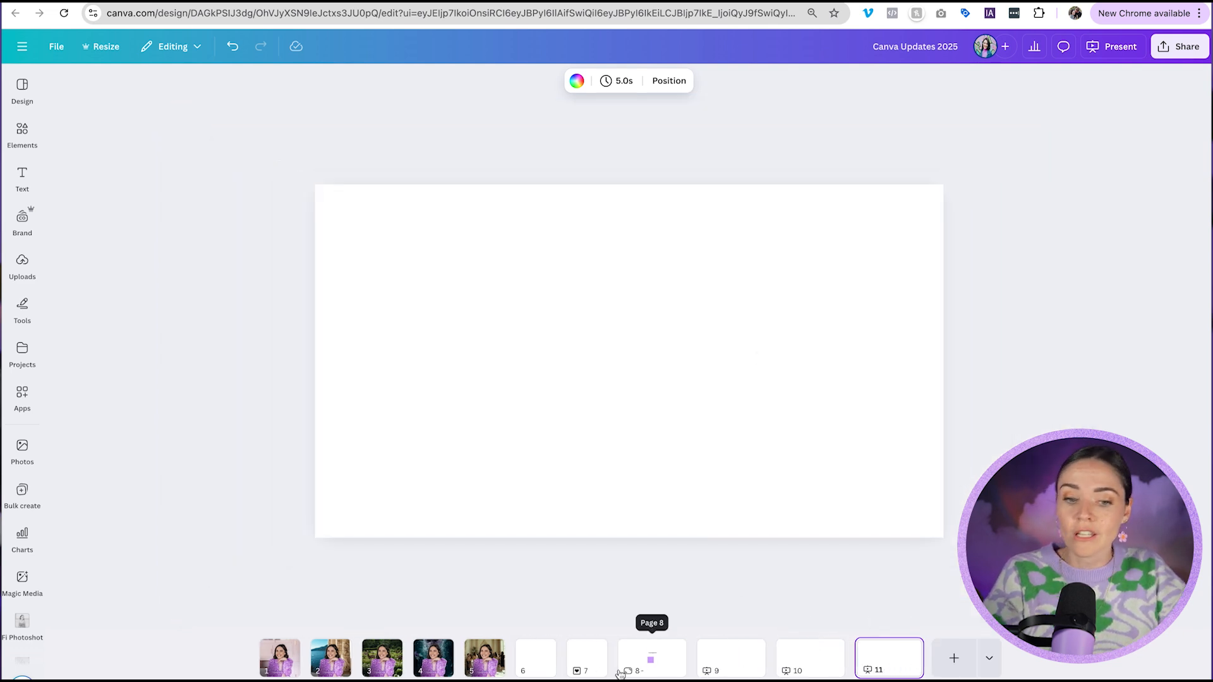
# Go back to page 7 and reopen the page-type options.
pyautogui.click(587, 668)
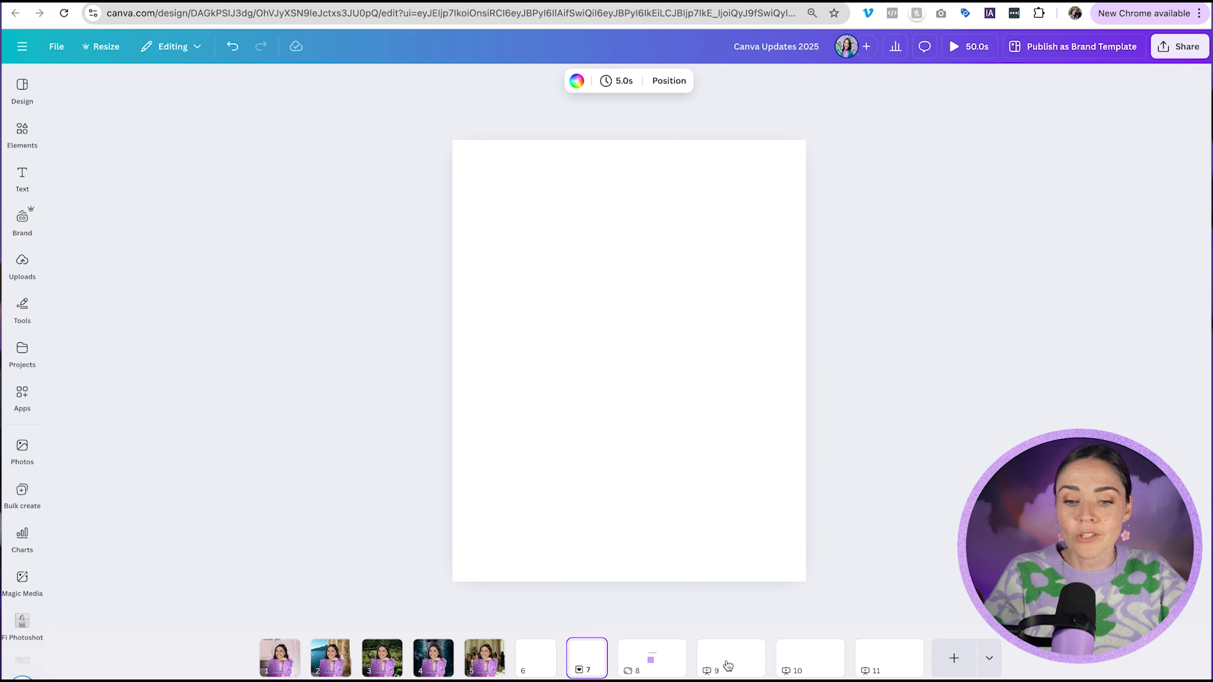
pyautogui.click(991, 662)
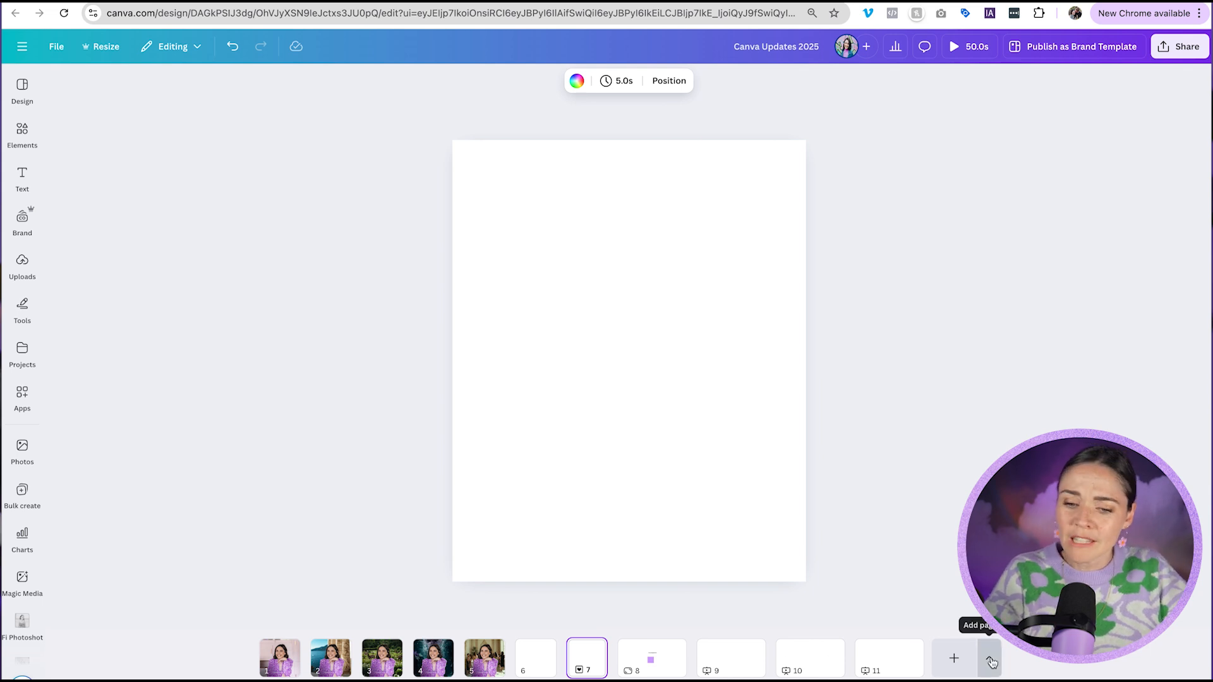
pyautogui.click(989, 524)
pyautogui.click(987, 520)
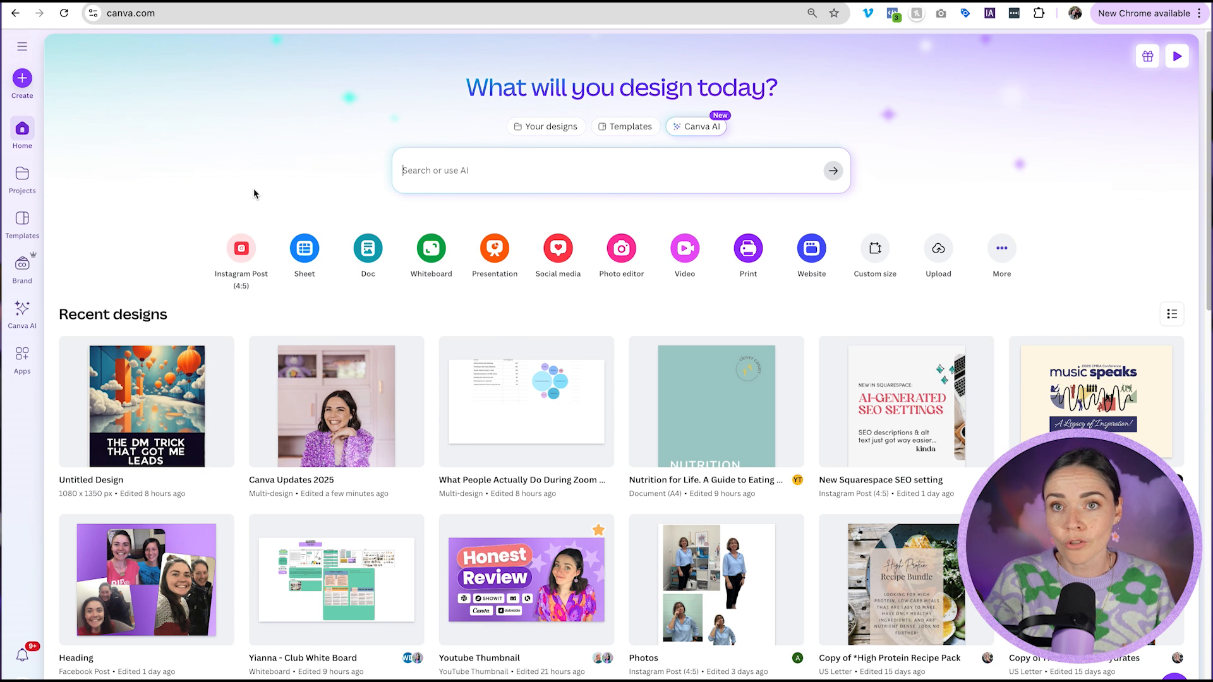
# Create a new Sheet design from the home page and enter Heading in cell A1.
pyautogui.click(302, 251)
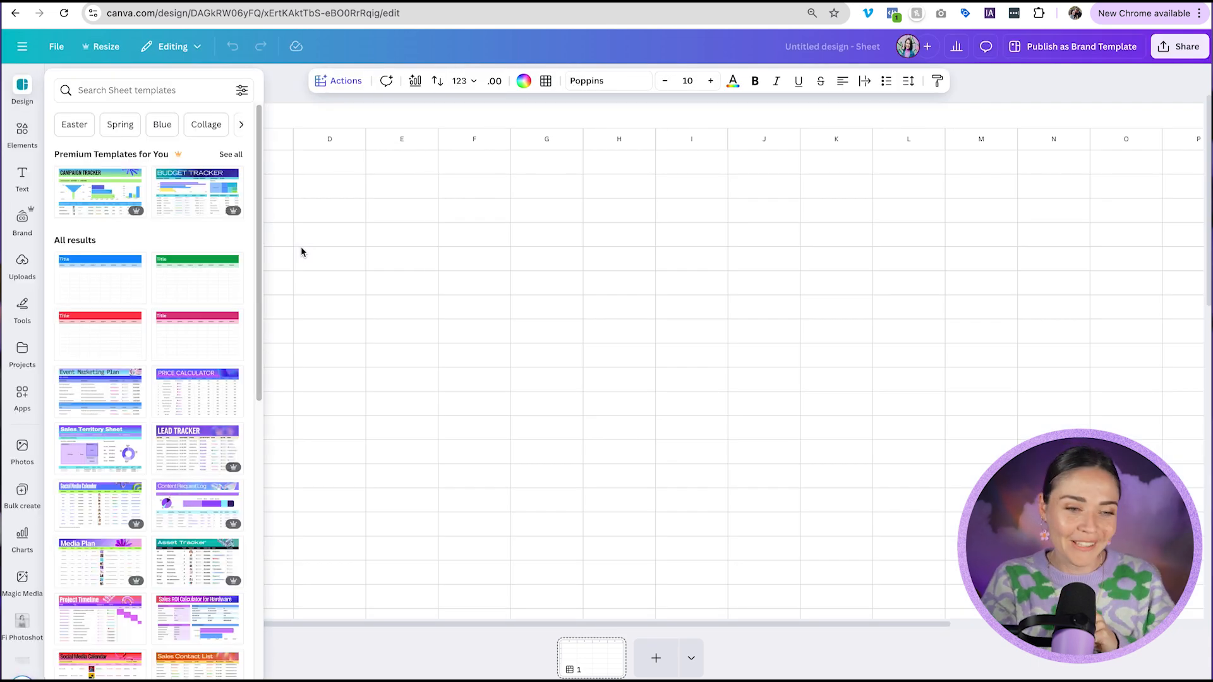
pyautogui.click(400, 302)
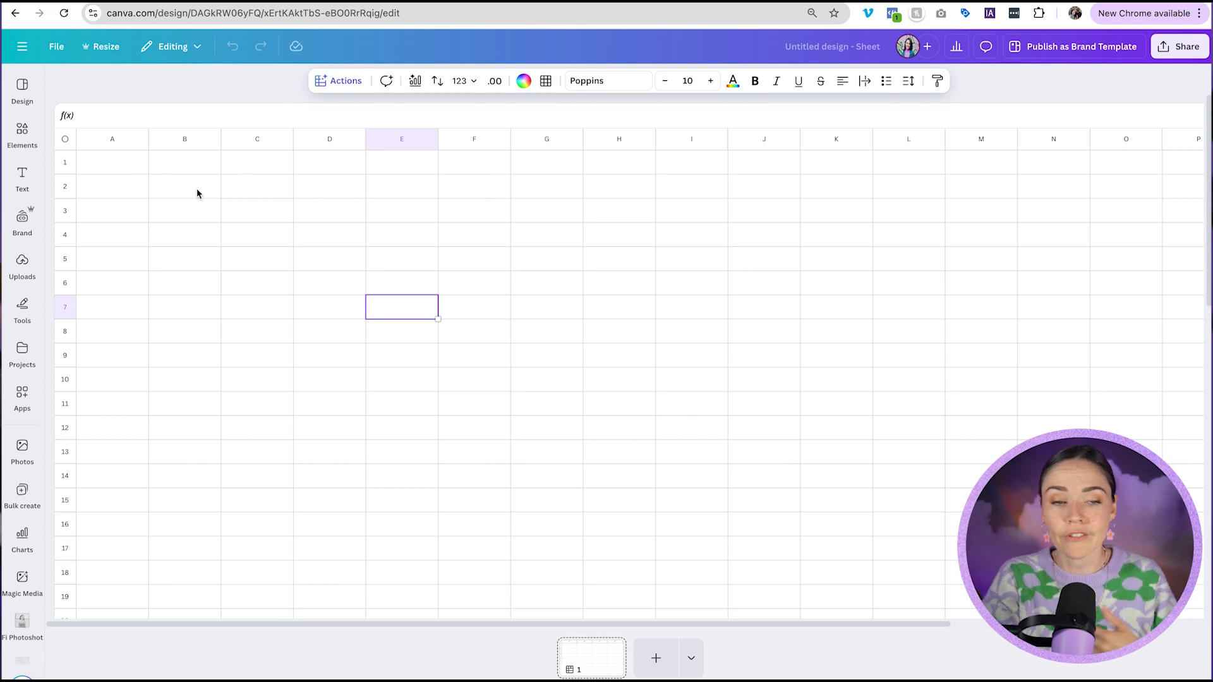
pyautogui.click(203, 169)
pyautogui.click(139, 165)
pyautogui.write('Heading')
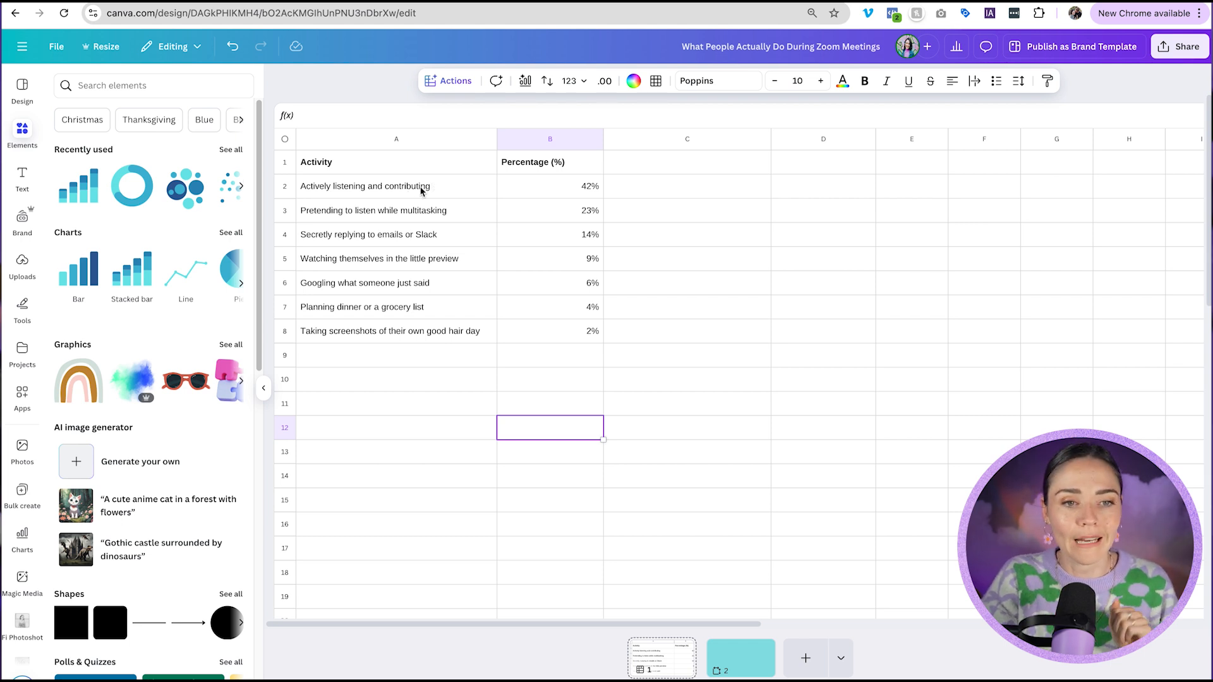
# Select the Activity and Percentage data in A1:B8 and open Magic Charts.
pyautogui.click(432, 187)
pyautogui.click(392, 292)
pyautogui.click(428, 310)
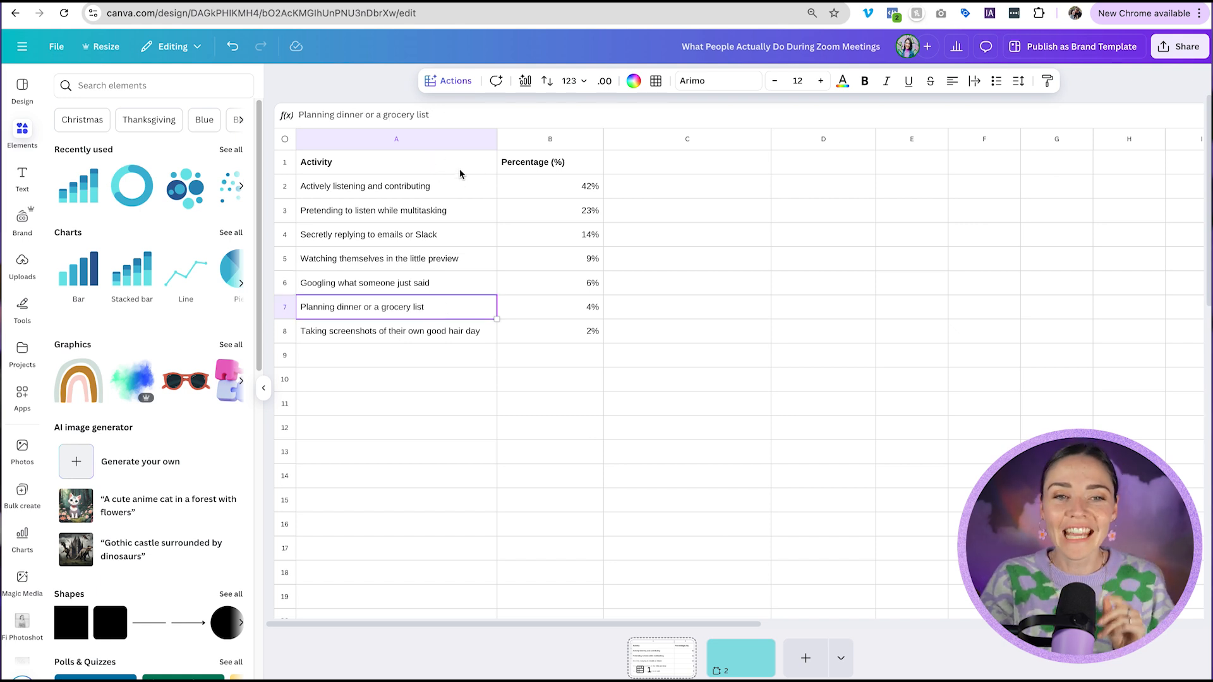
pyautogui.click(433, 168)
pyautogui.moveTo(402, 169); pyautogui.dragTo(355, 328)
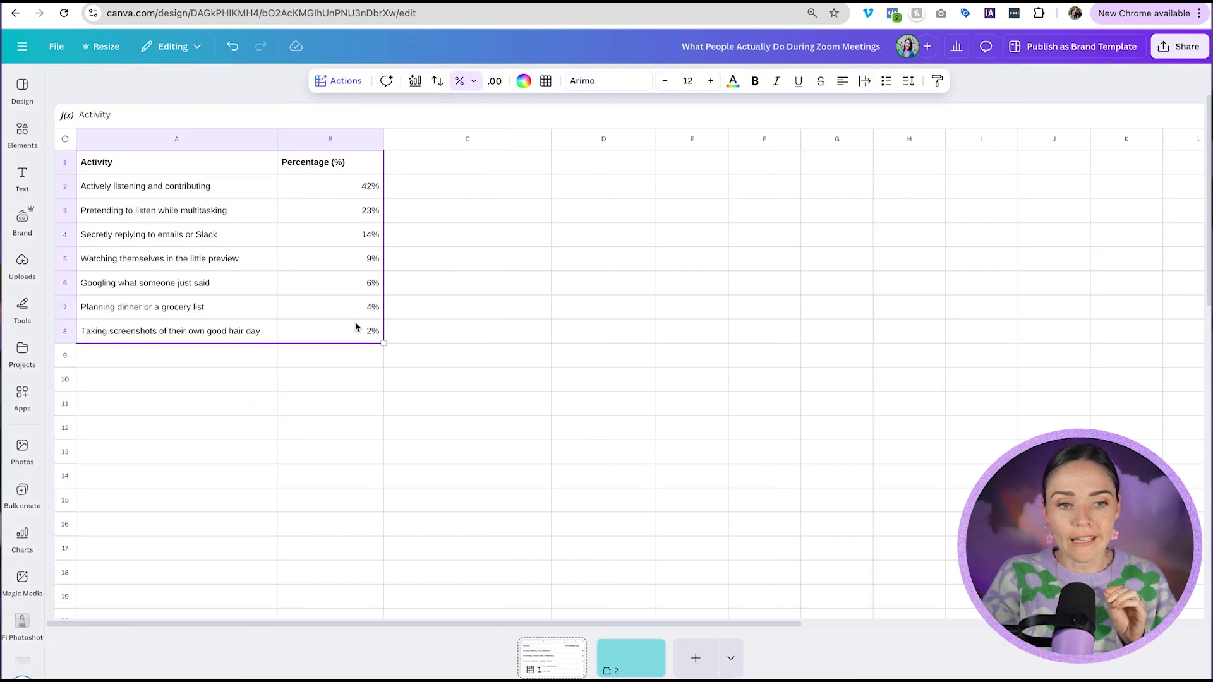
pyautogui.click(416, 82)
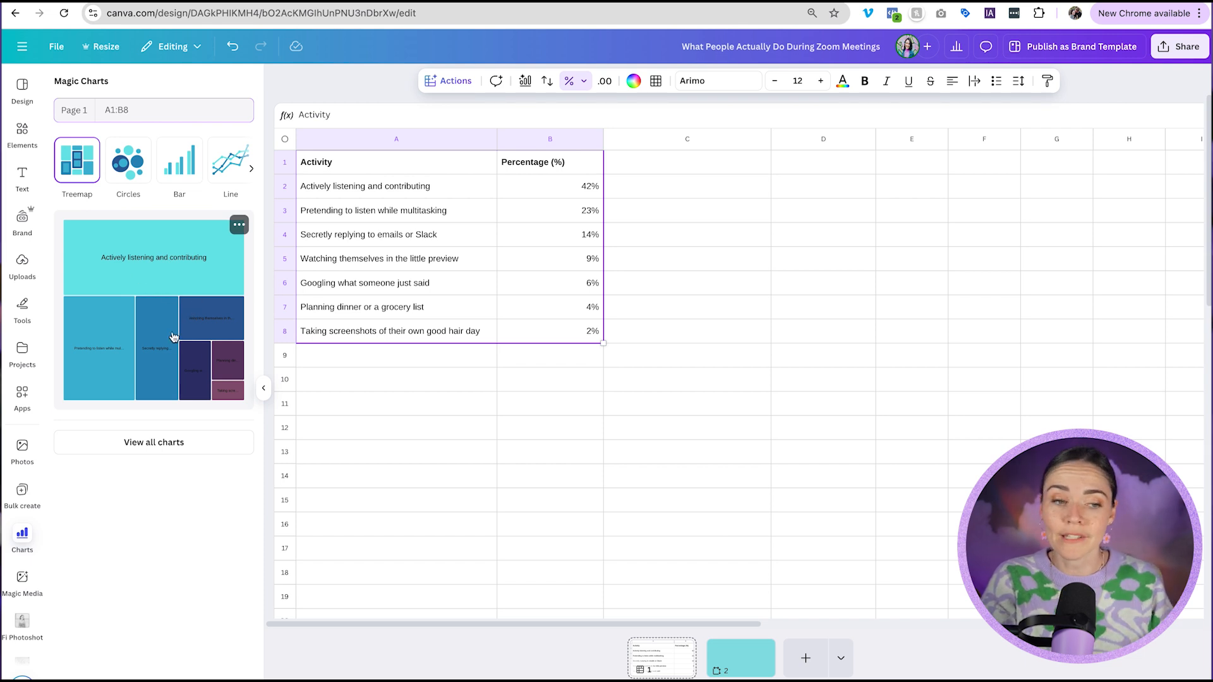
# Browse all chart types and insert a Simple packed circles chart from the selected data.
pyautogui.click(162, 446)
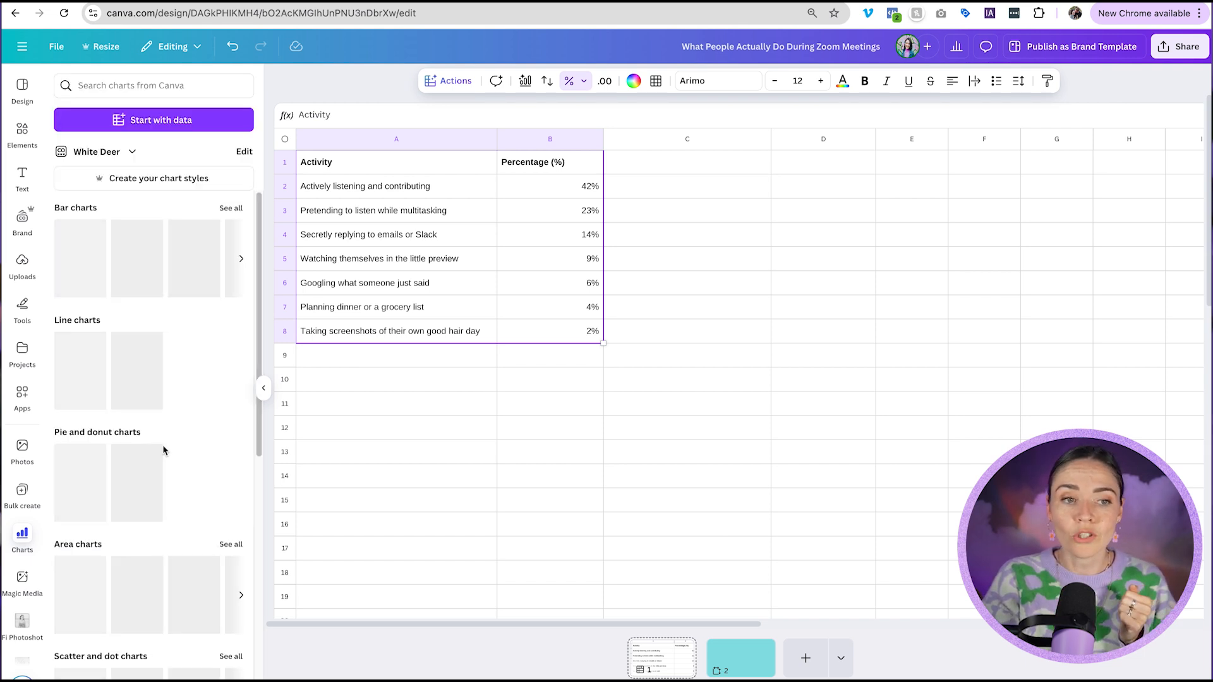
pyautogui.scroll(-5, 180, 304)
pyautogui.scroll(-4, 174, 270)
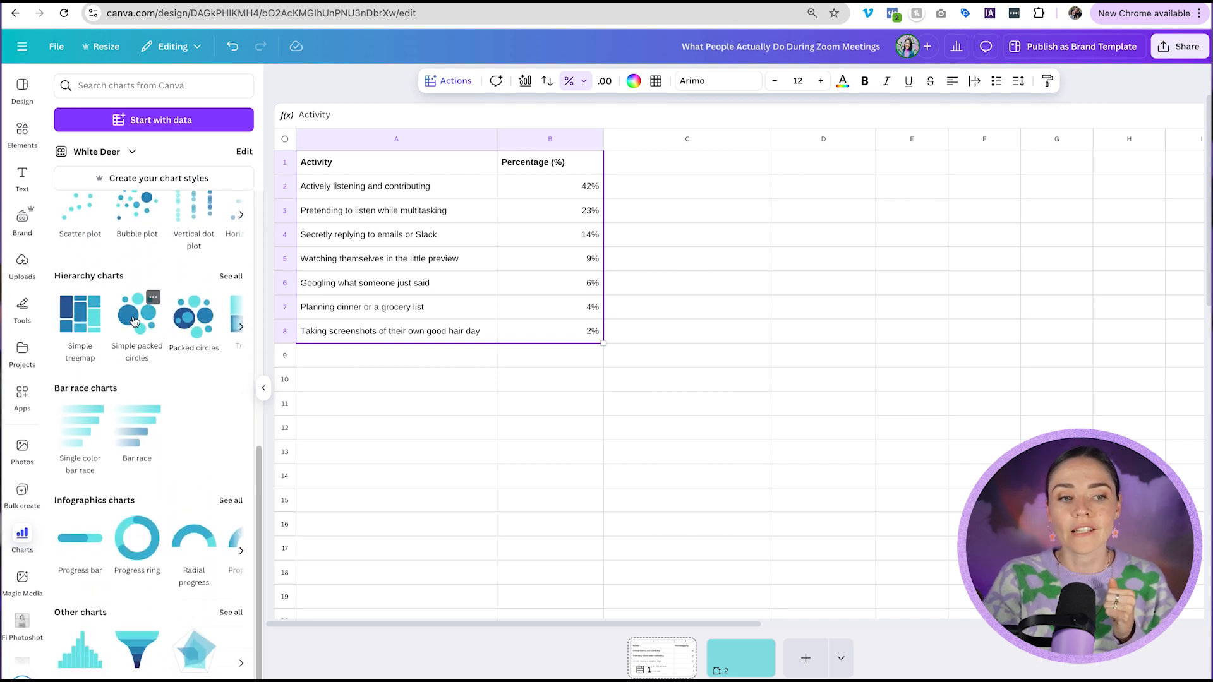
pyautogui.click(134, 321)
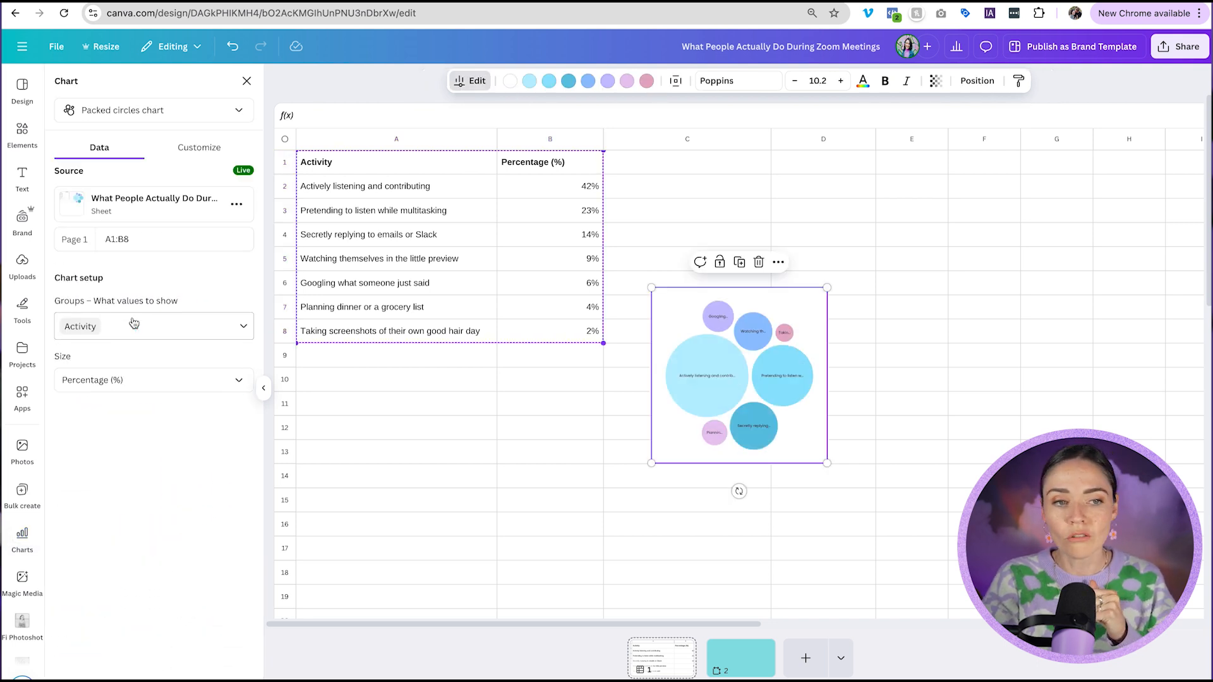
# Move the packed circles chart beside the data and enlarge it.
pyautogui.moveTo(751, 400); pyautogui.dragTo(765, 300)
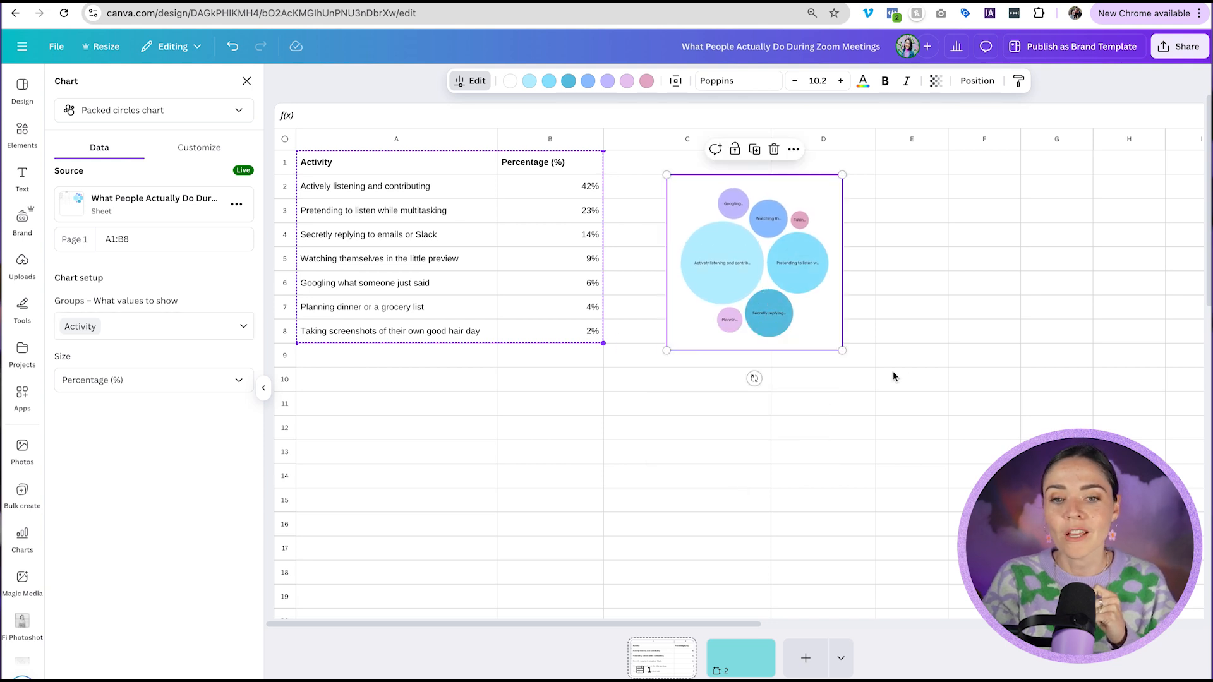
pyautogui.moveTo(842, 351); pyautogui.dragTo(1058, 566)
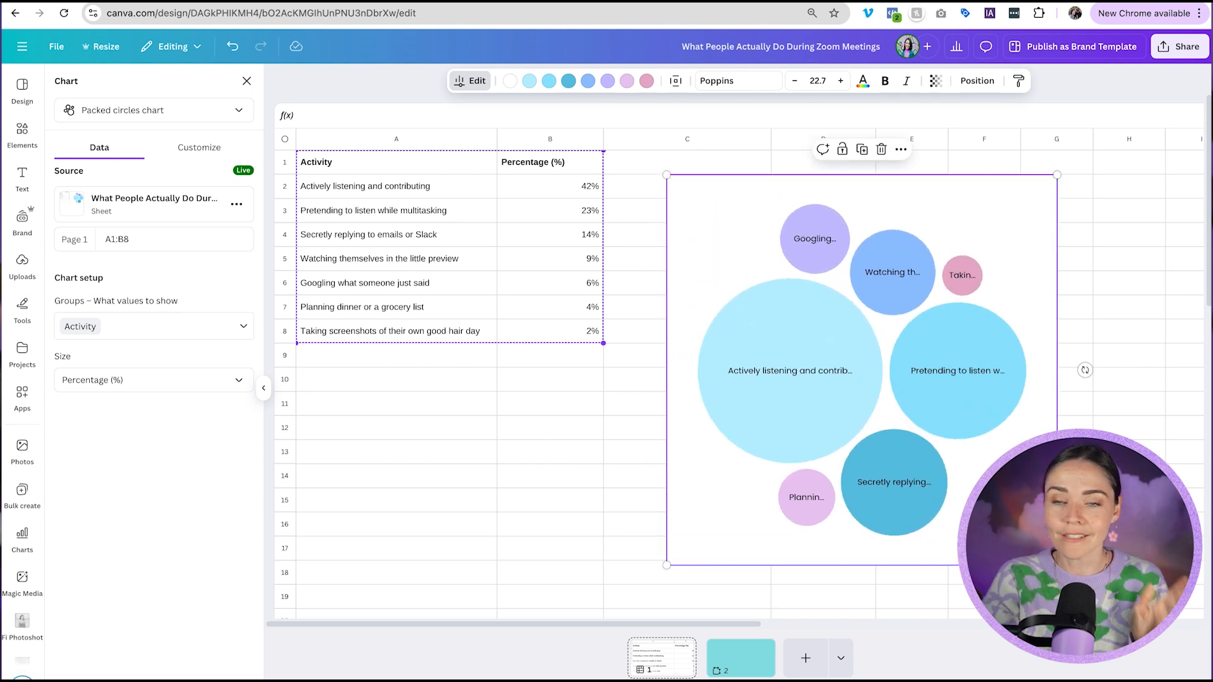
# Place the packed circles chart onto the teal page 2.
pyautogui.click(735, 643)
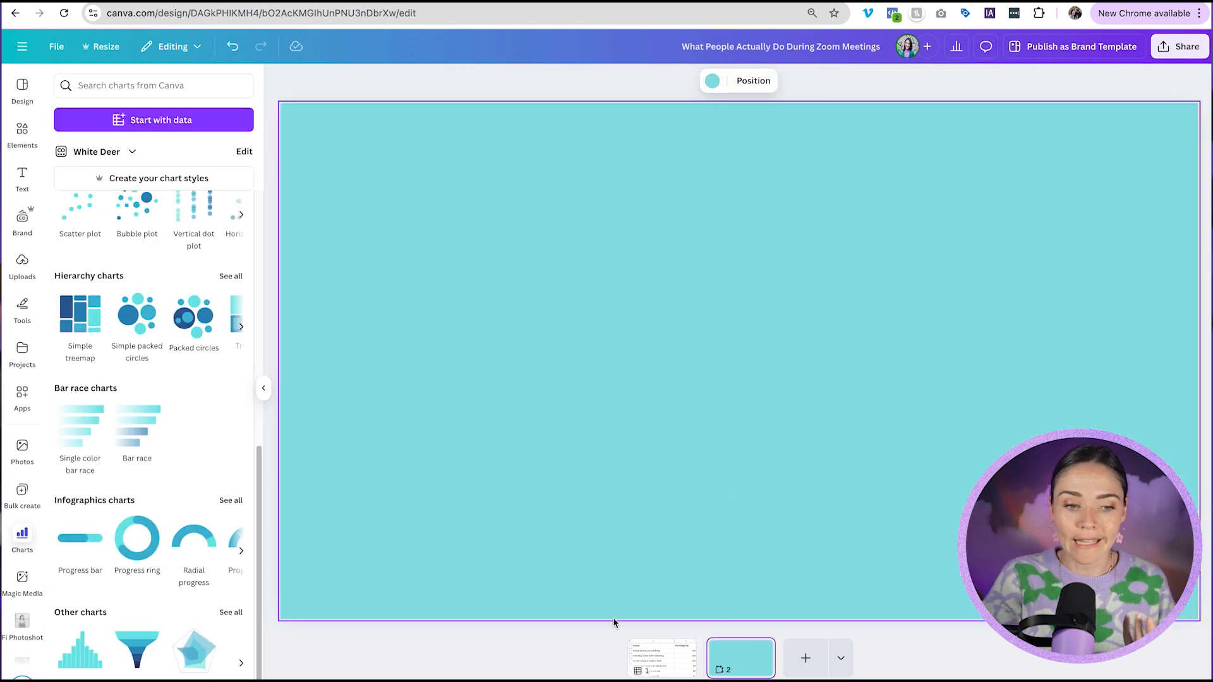
pyautogui.click(659, 655)
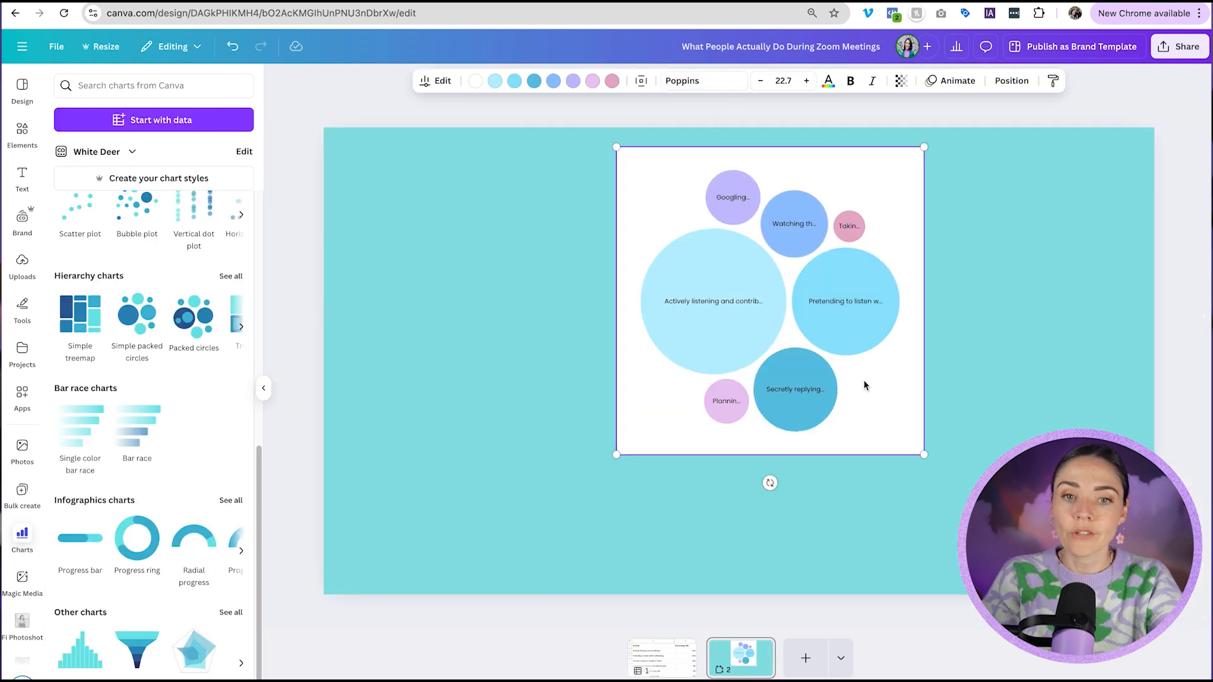
# Zoom into the Googling bubble of the chart and back out again.
pyautogui.click(746, 207)
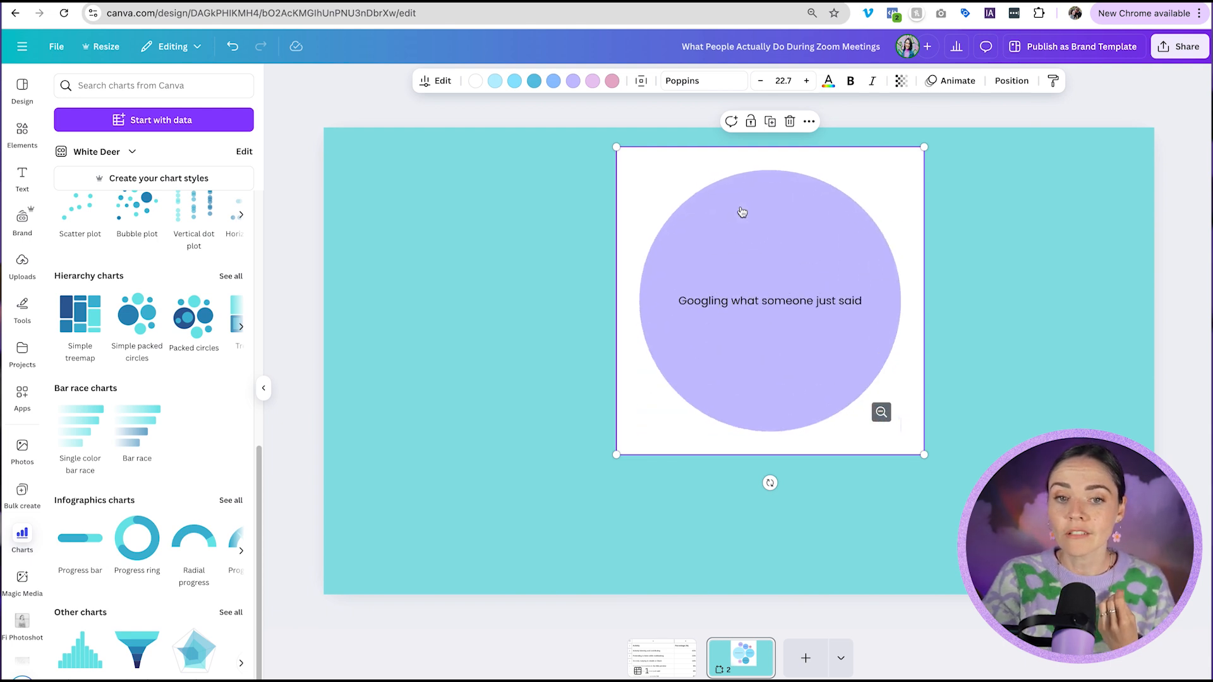
pyautogui.click(881, 411)
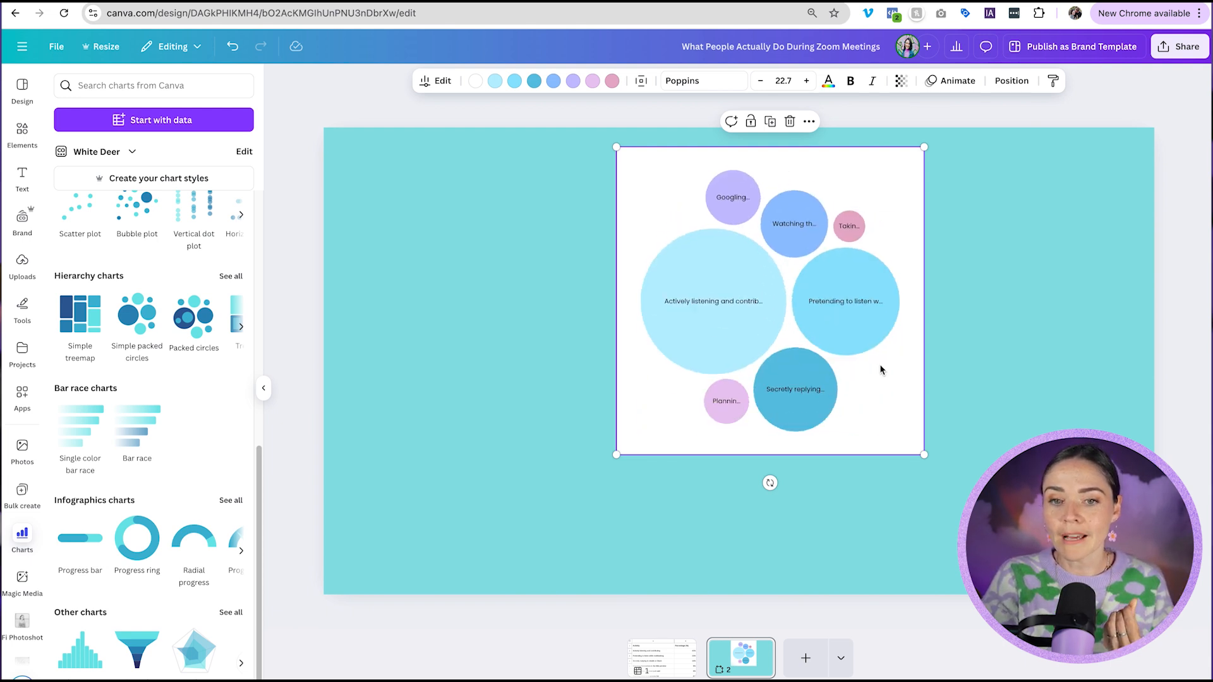
pyautogui.click(870, 341)
pyautogui.click(881, 411)
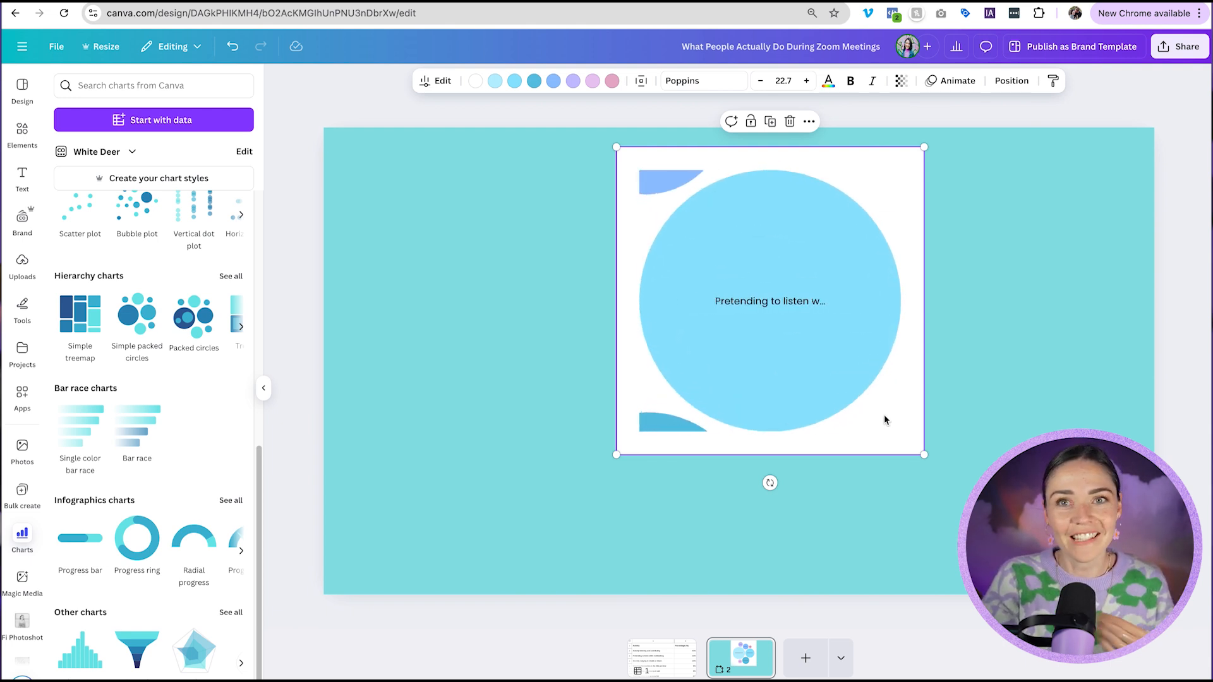
# Replace the chart's dark blue color with the lilac purple from the White Deer palette.
pyautogui.click(534, 81)
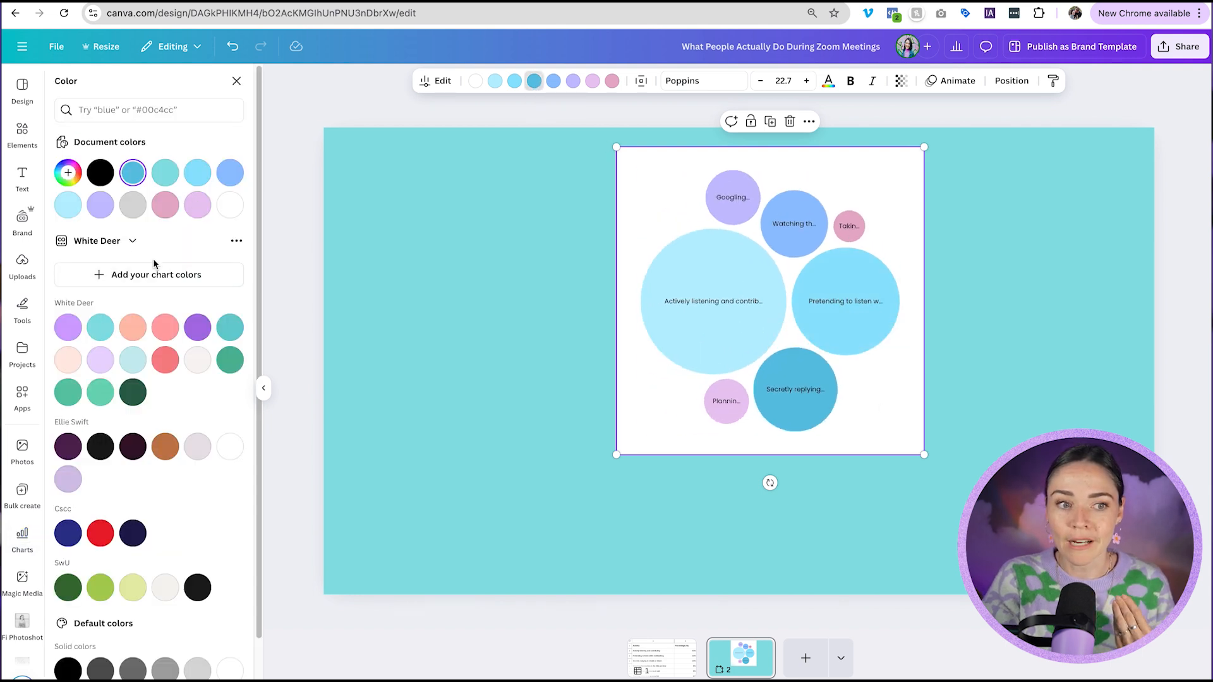
pyautogui.click(68, 327)
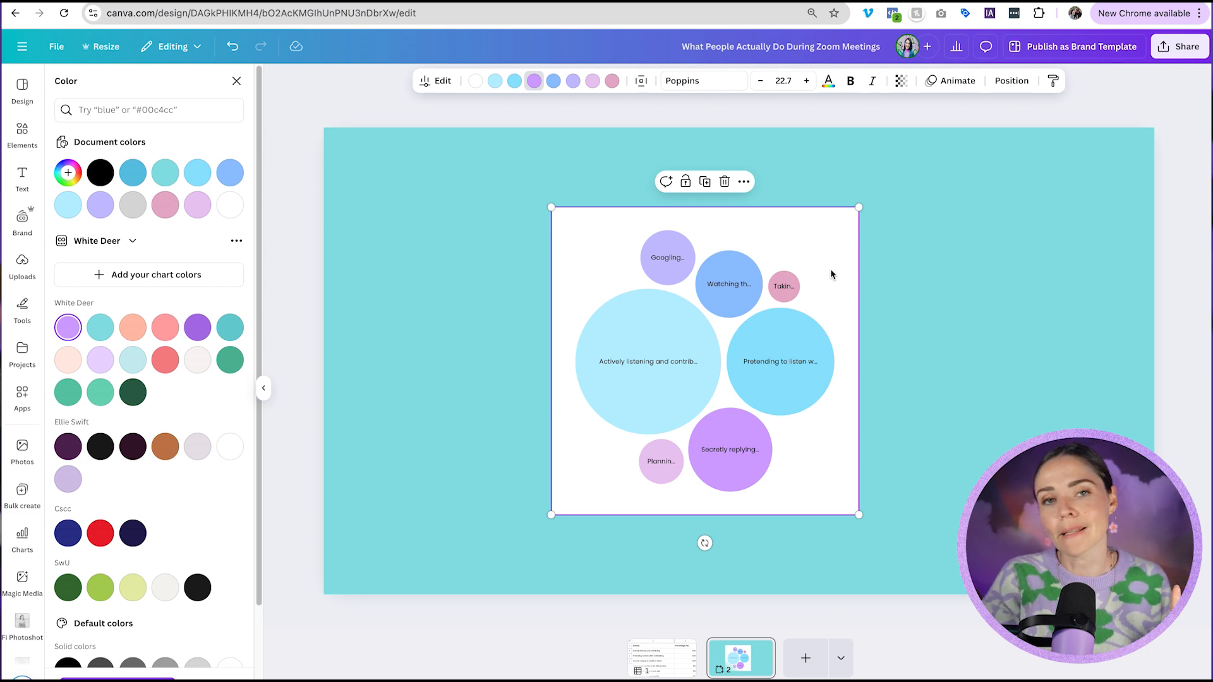
# Open the chart's editing options and start a custom chart style by adding a new color.
pyautogui.click(743, 297)
pyautogui.click(816, 472)
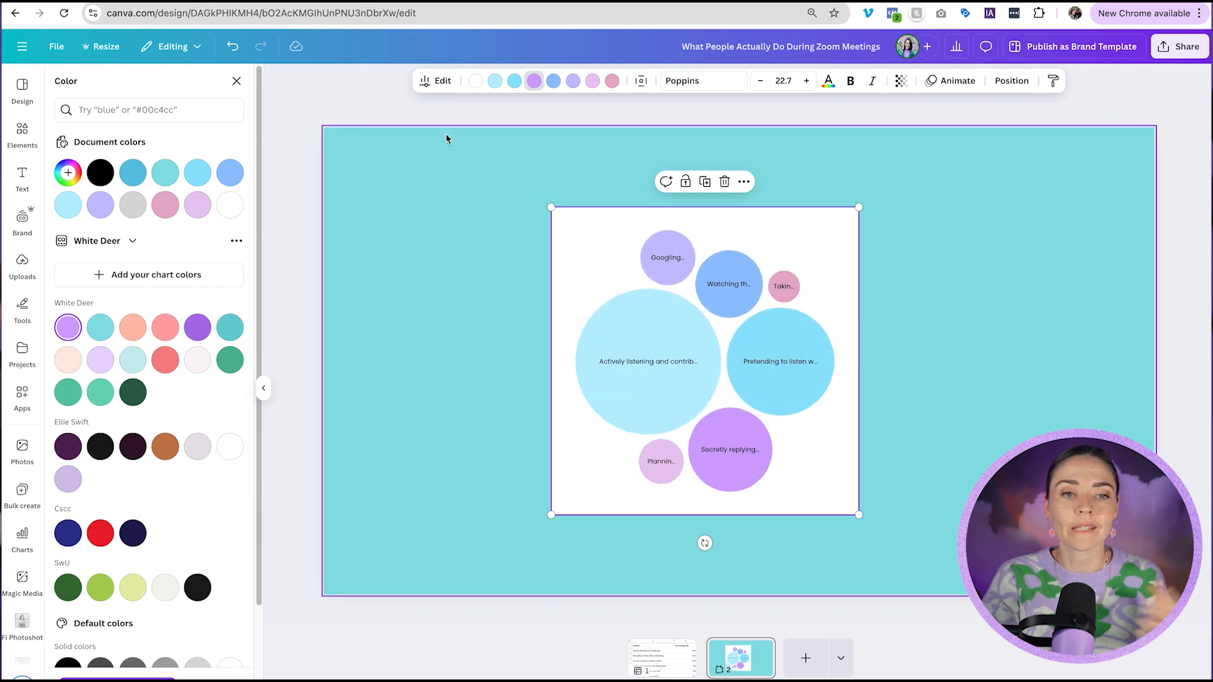
pyautogui.click(426, 81)
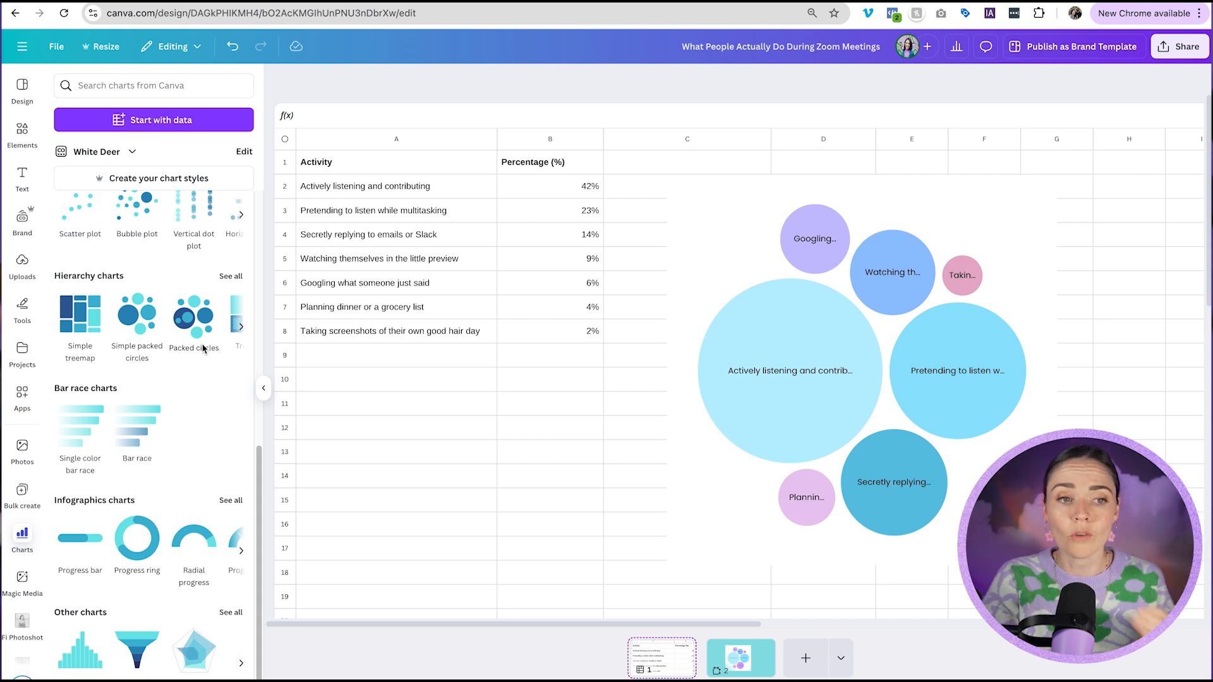
pyautogui.scroll(5, 202, 348)
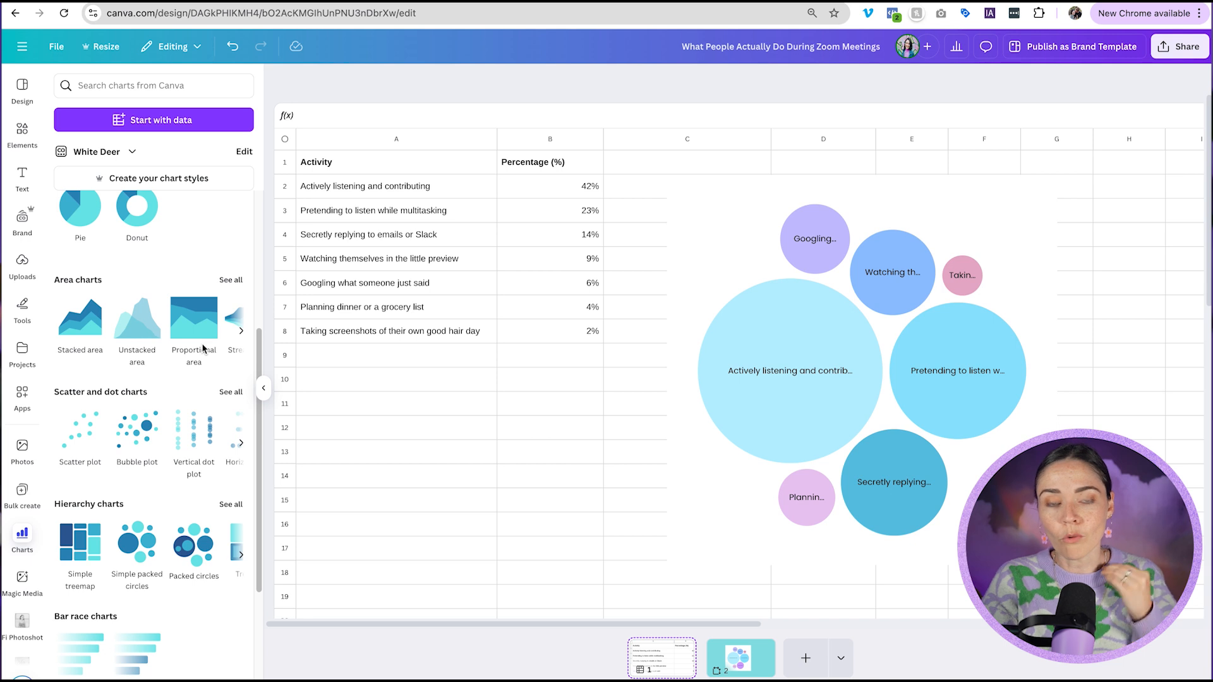
pyautogui.scroll(2, 202, 348)
pyautogui.scroll(3, 202, 348)
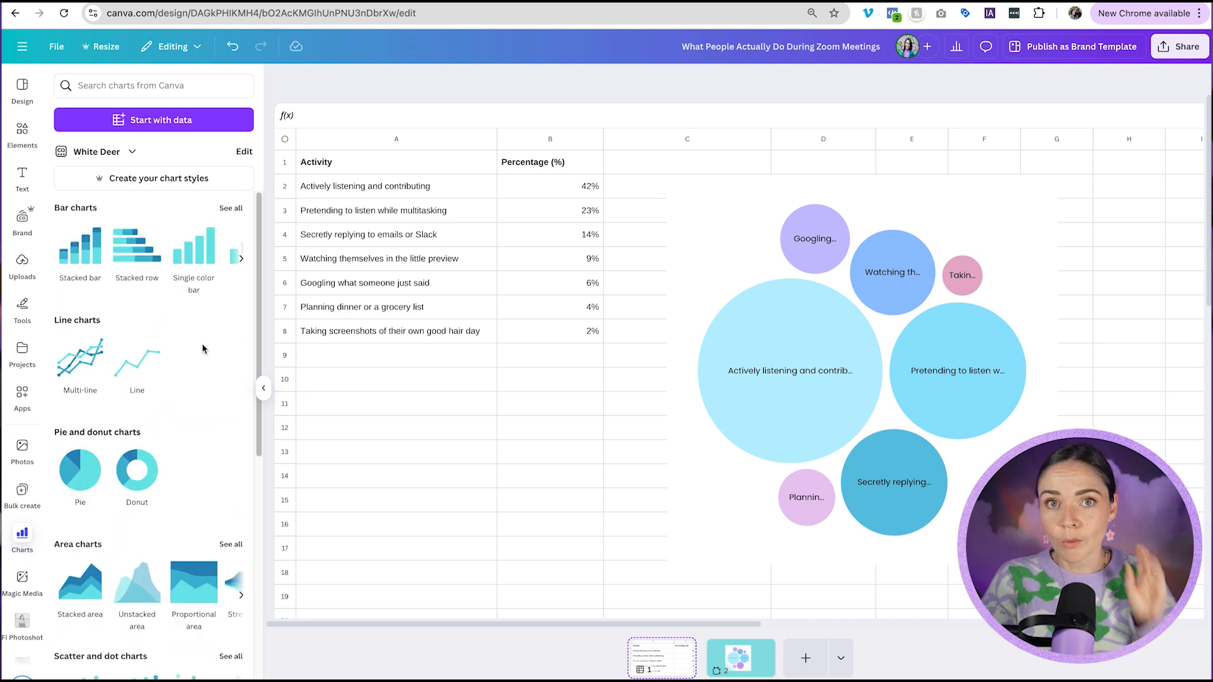
pyautogui.click(182, 189)
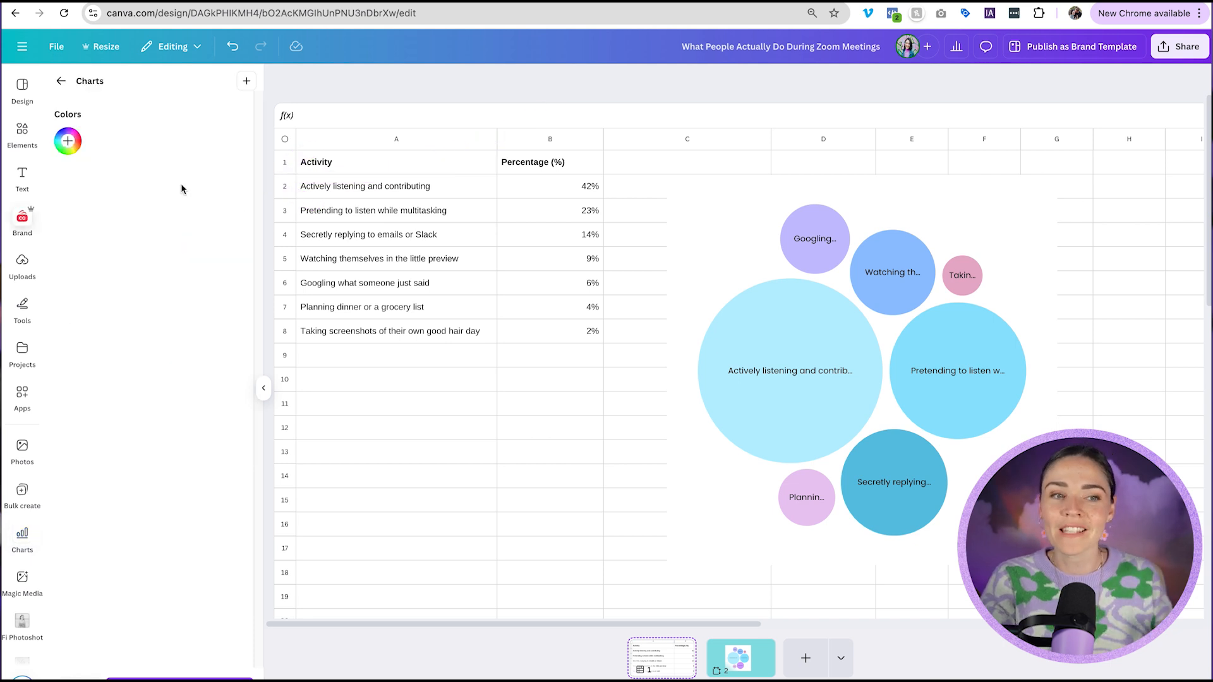
pyautogui.click(68, 141)
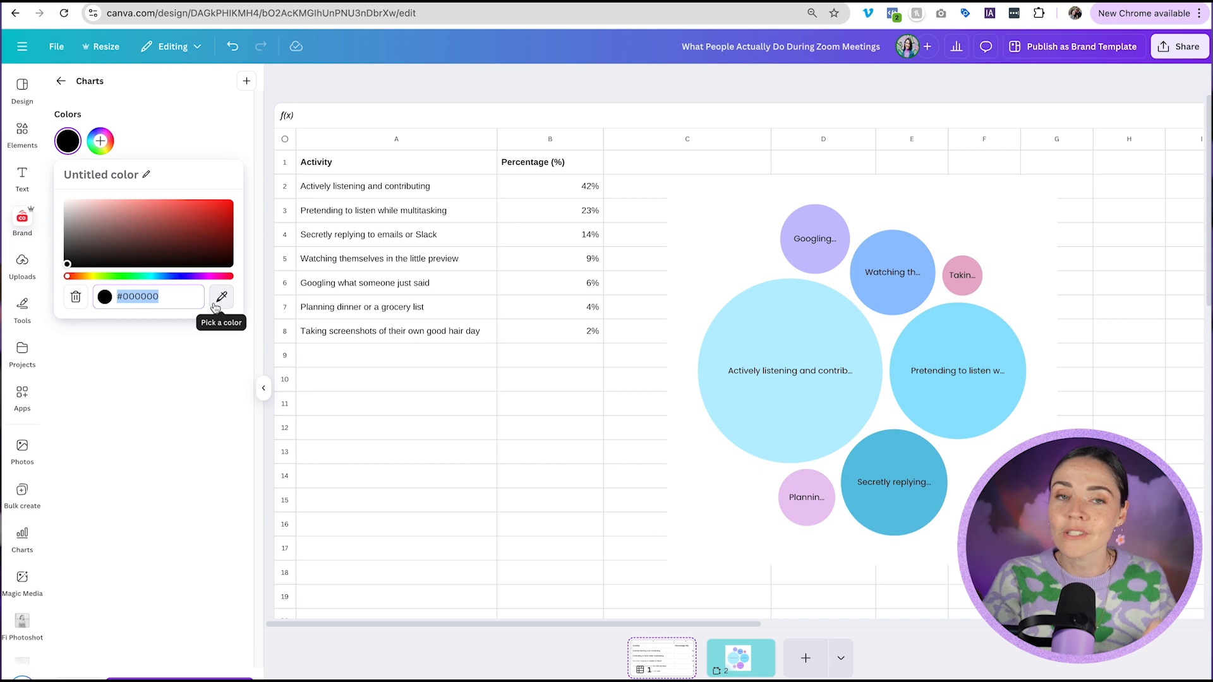
pyautogui.moveTo(796, 384)
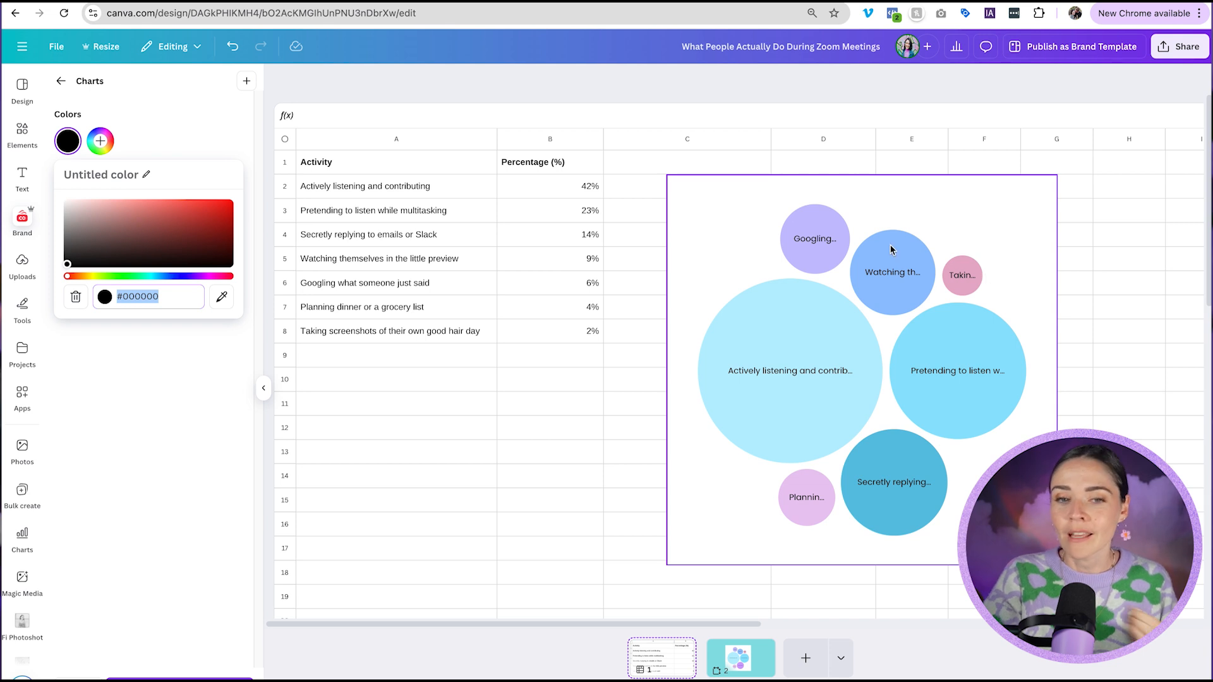
# Set the Watching themselves percentage to 12% and the Googling percentage to 500%.
pyautogui.click(594, 266)
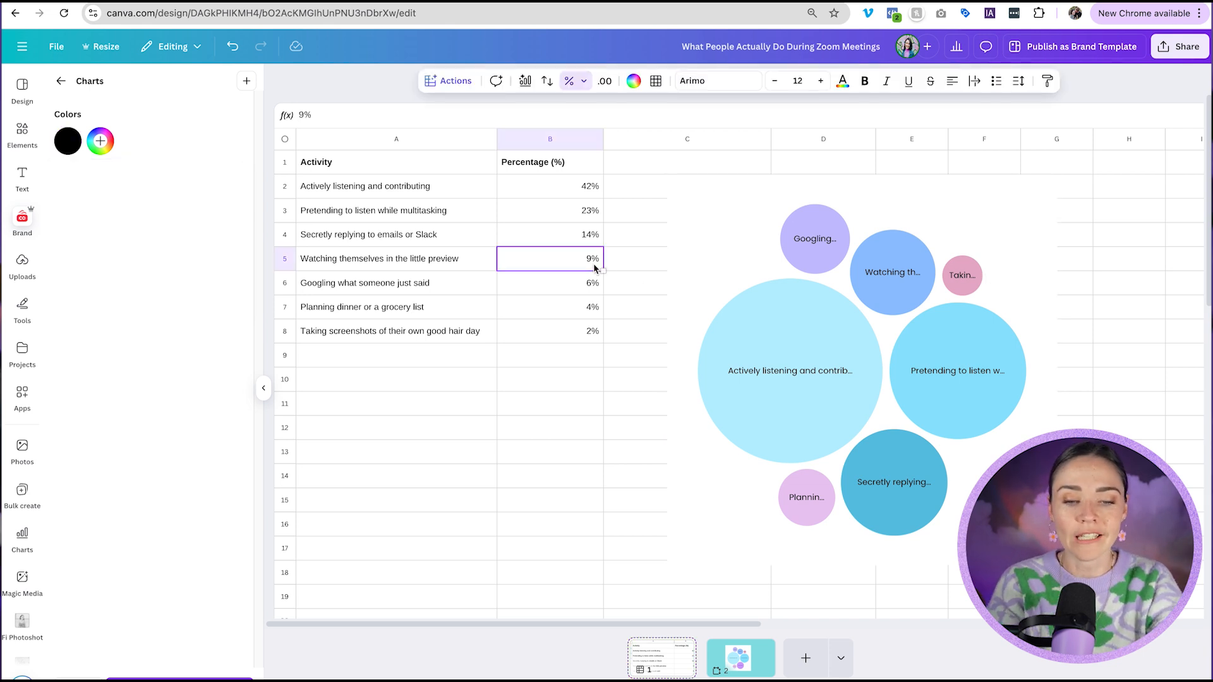
pyautogui.write('12')
pyautogui.press('Return')
pyautogui.write('5')
pyautogui.press('Return')
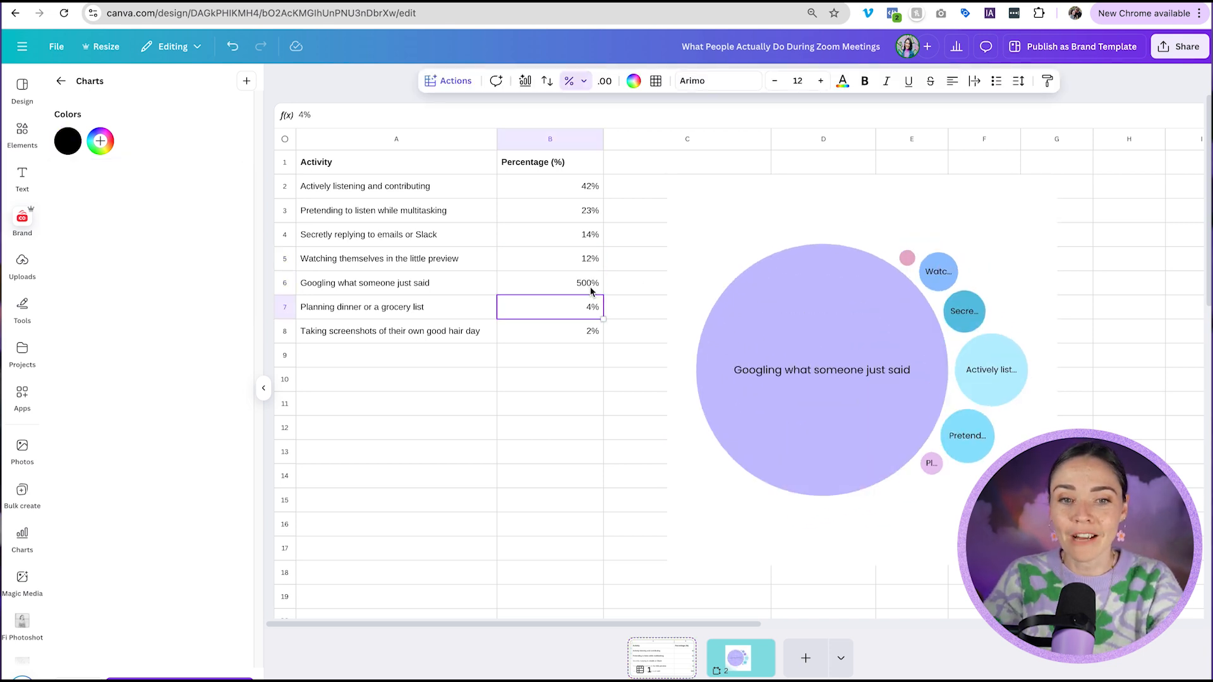
# Clear the Watching themselves percentage and enter 45, shown as 4500%.
pyautogui.click(579, 268)
pyautogui.press('BackSpace')
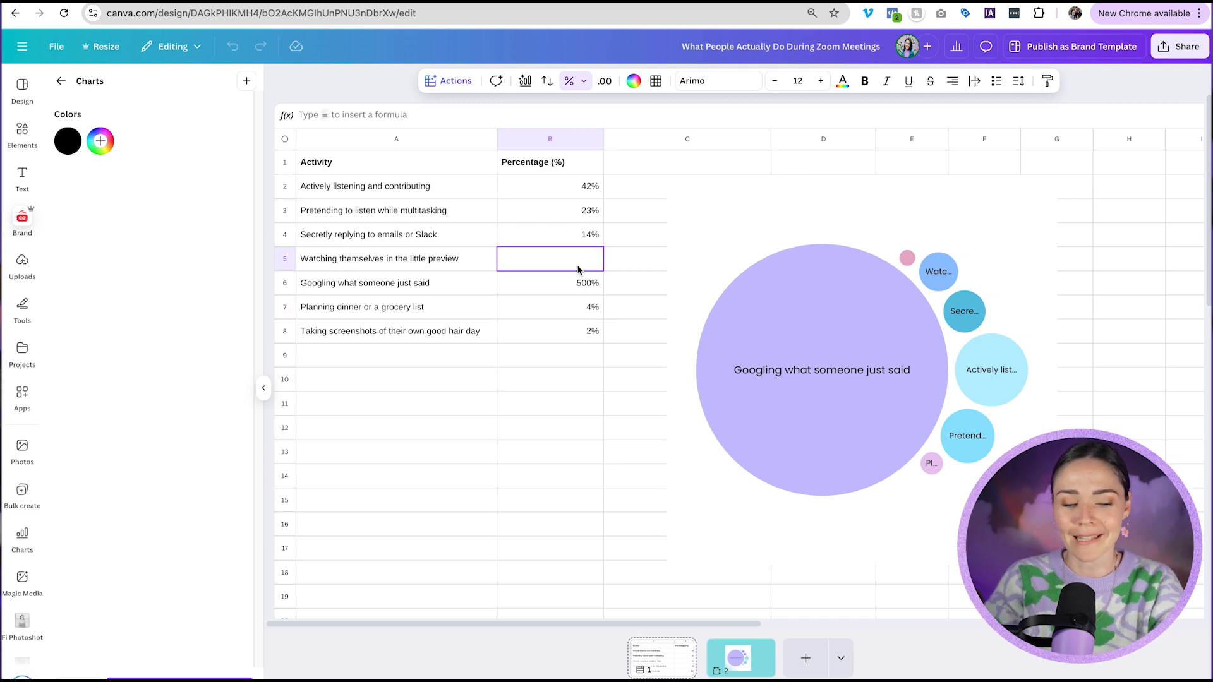
pyautogui.write('45')
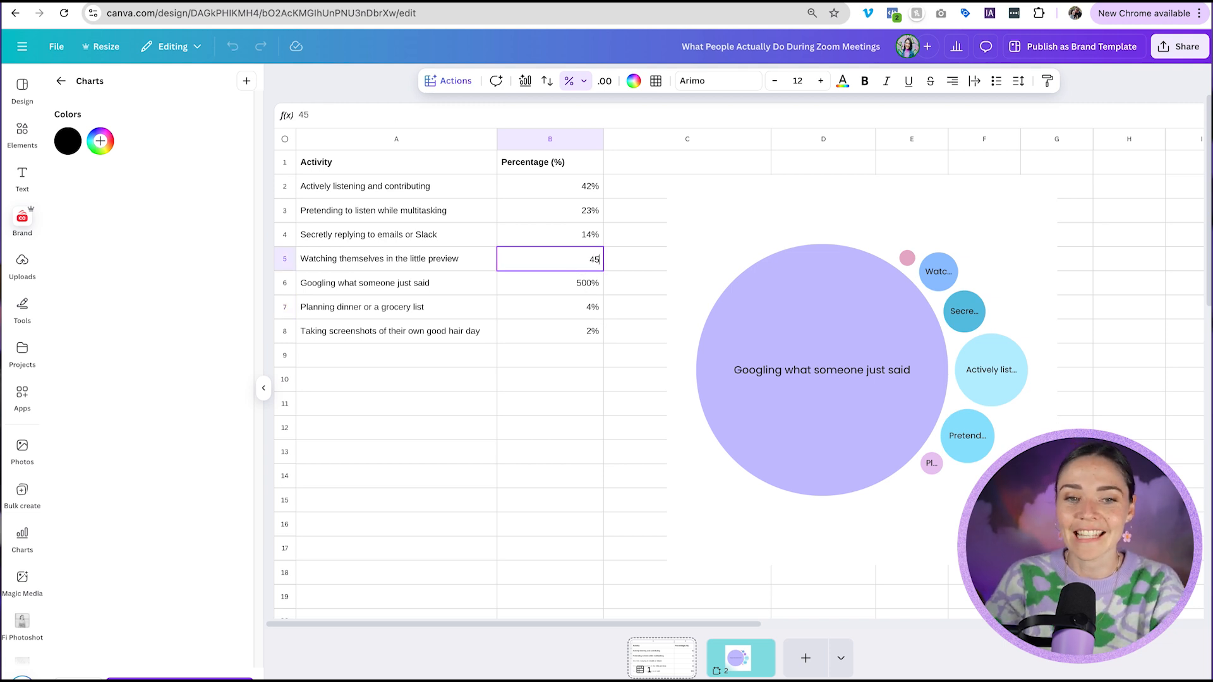
pyautogui.press('Return')
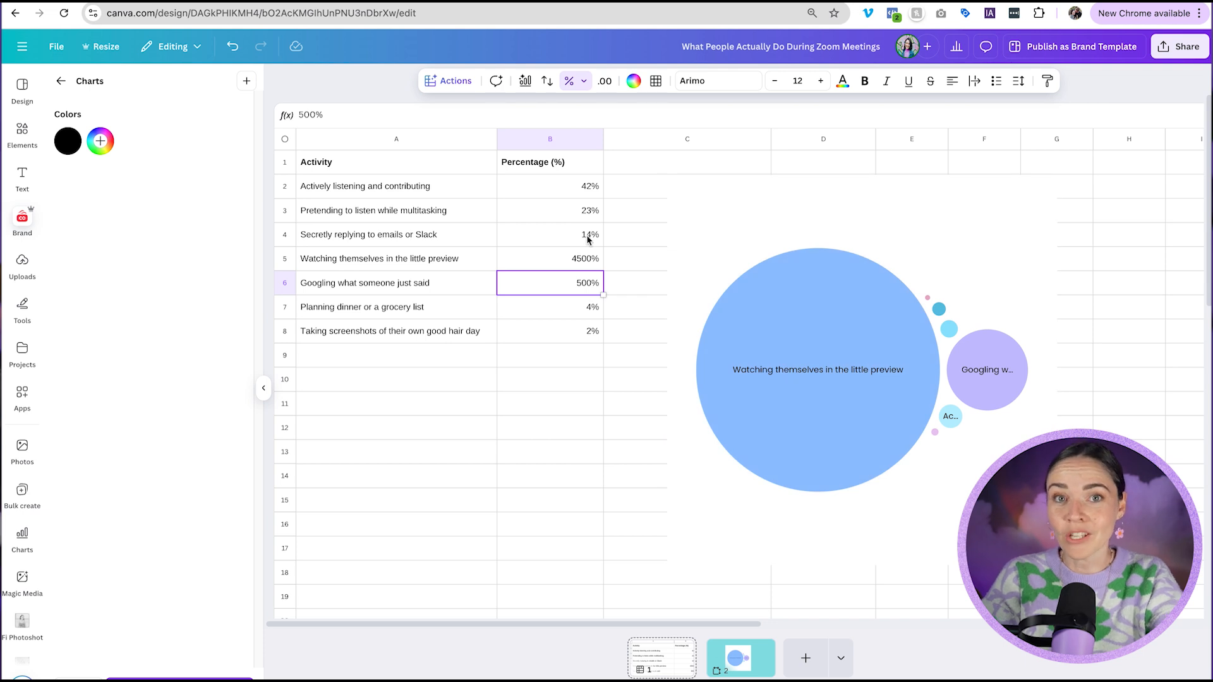
# Run Magic Insights on the activity table from the sheet's quick actions.
pyautogui.click(415, 185)
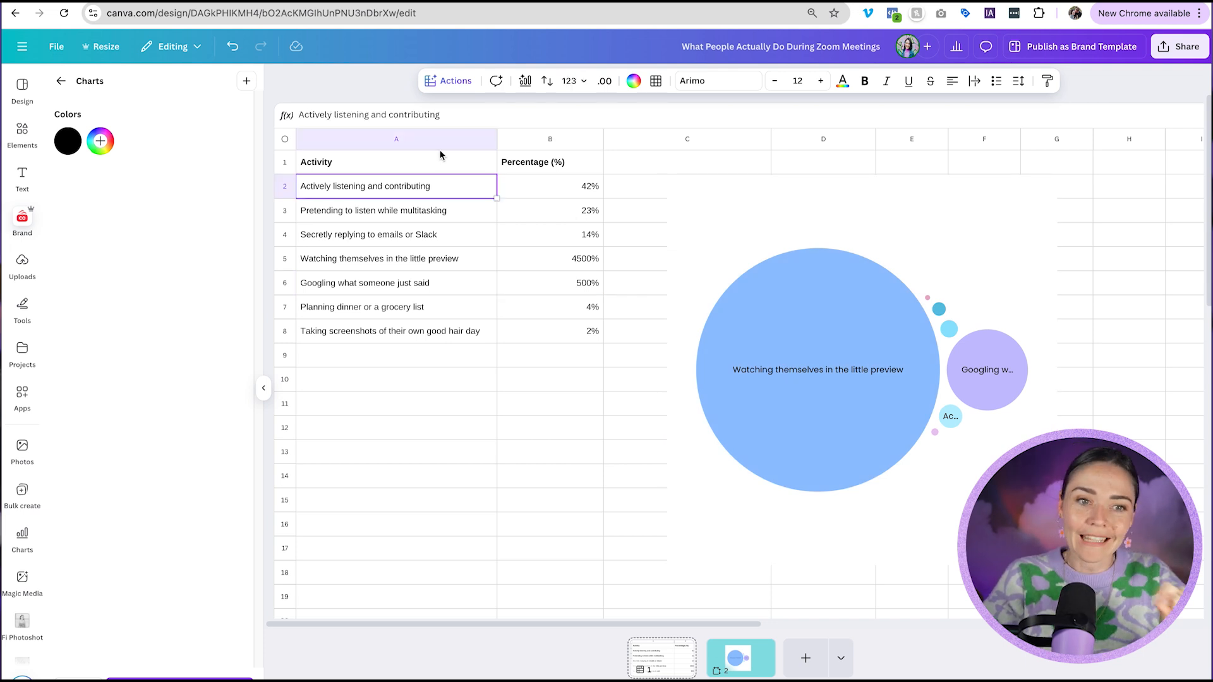
pyautogui.click(468, 81)
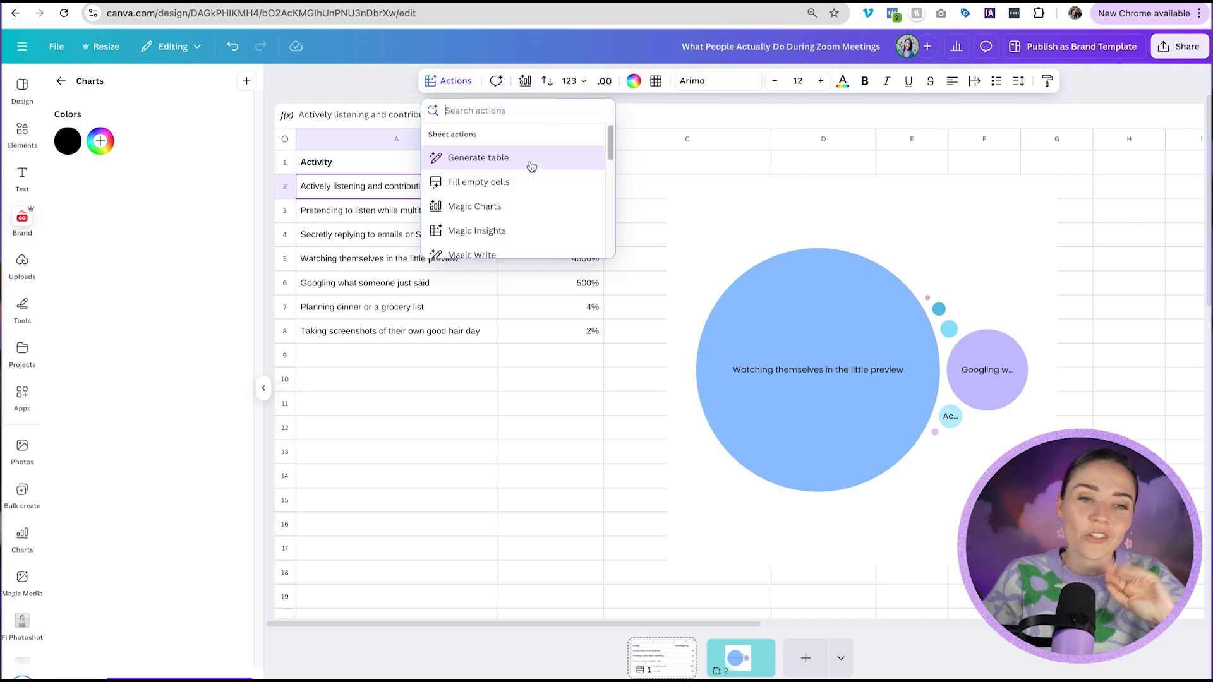
pyautogui.scroll(-2, 531, 180)
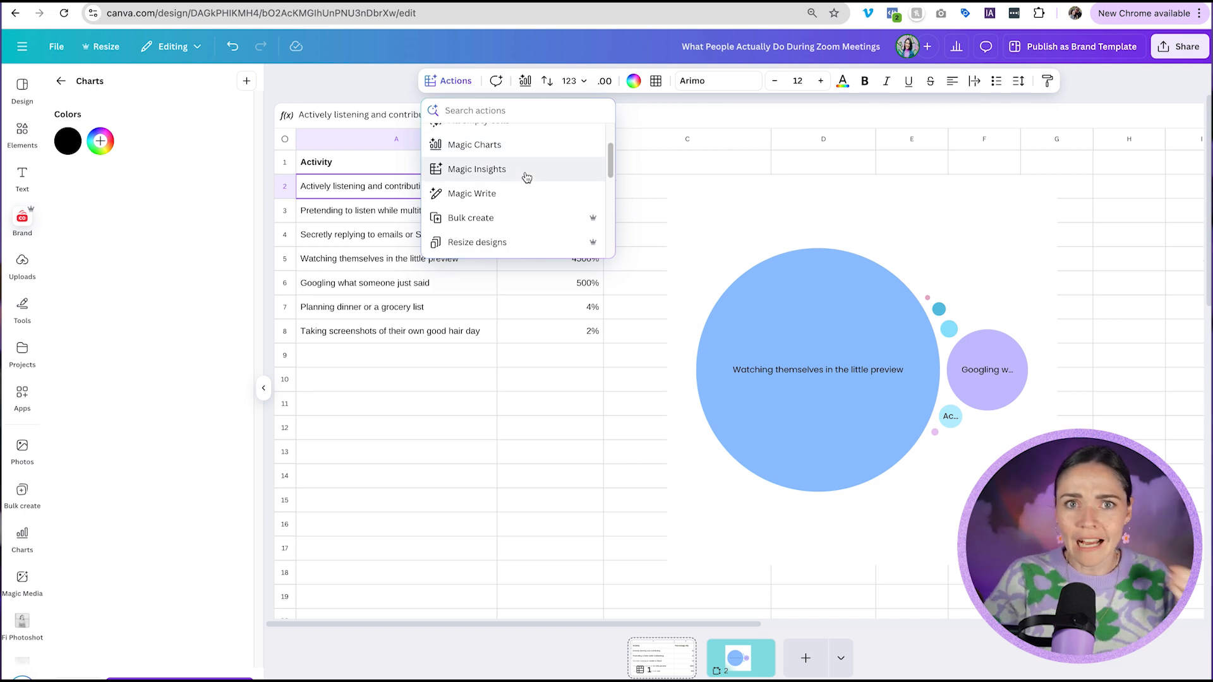
pyautogui.click(526, 177)
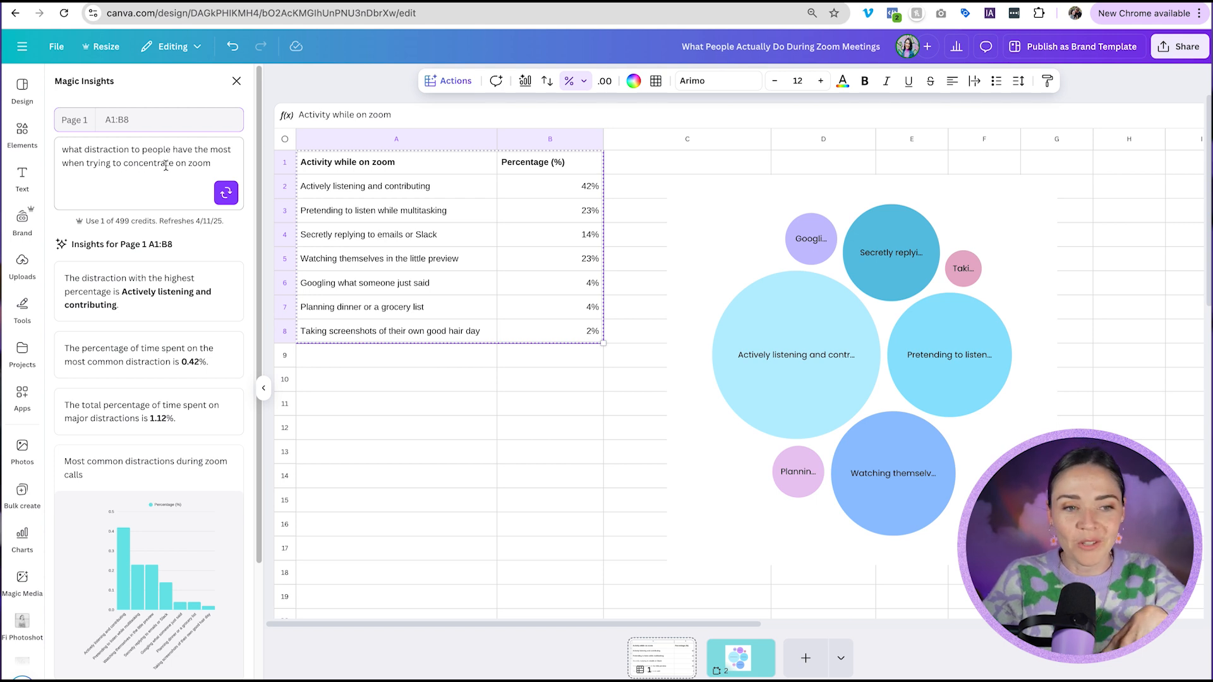
# Open Bulk create from the sheet's quick actions list.
pyautogui.moveTo(155, 405)
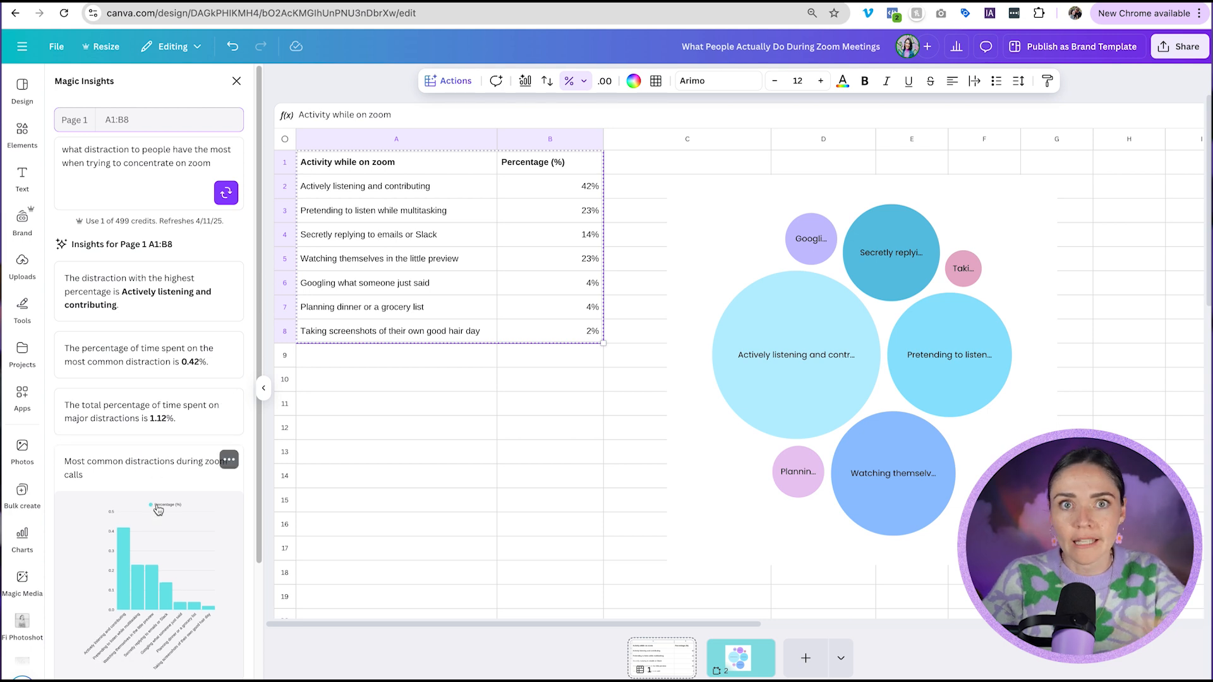
pyautogui.scroll(-3, 158, 509)
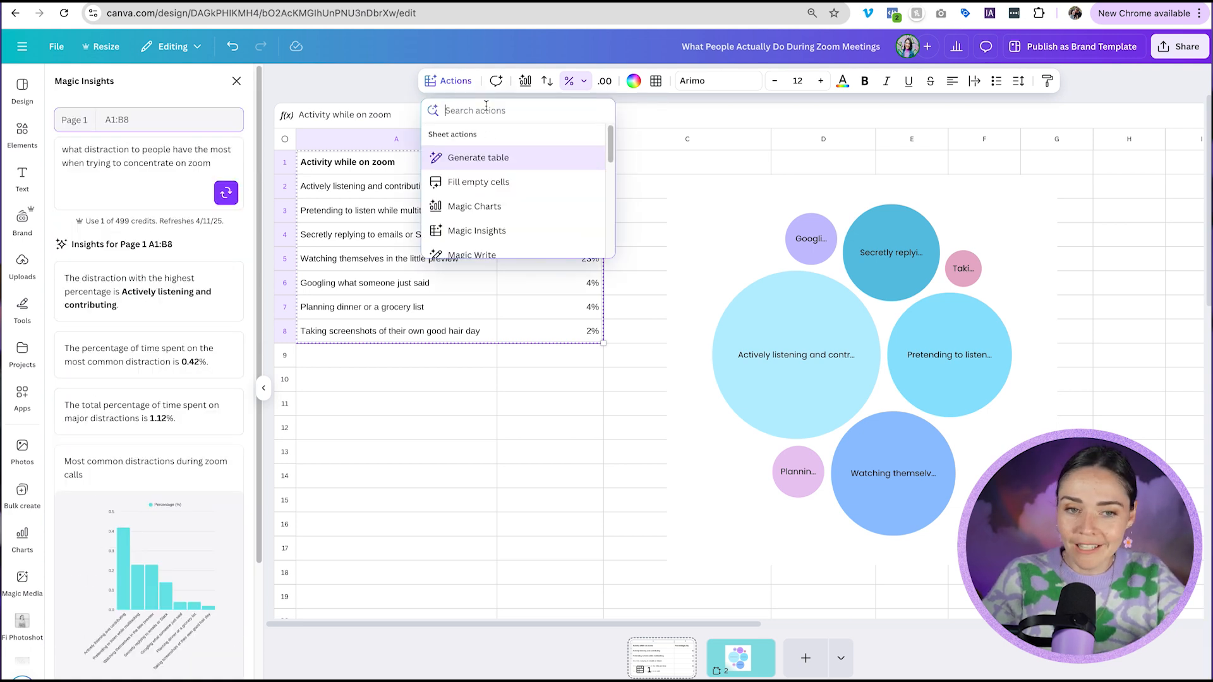
pyautogui.scroll(-2, 512, 152)
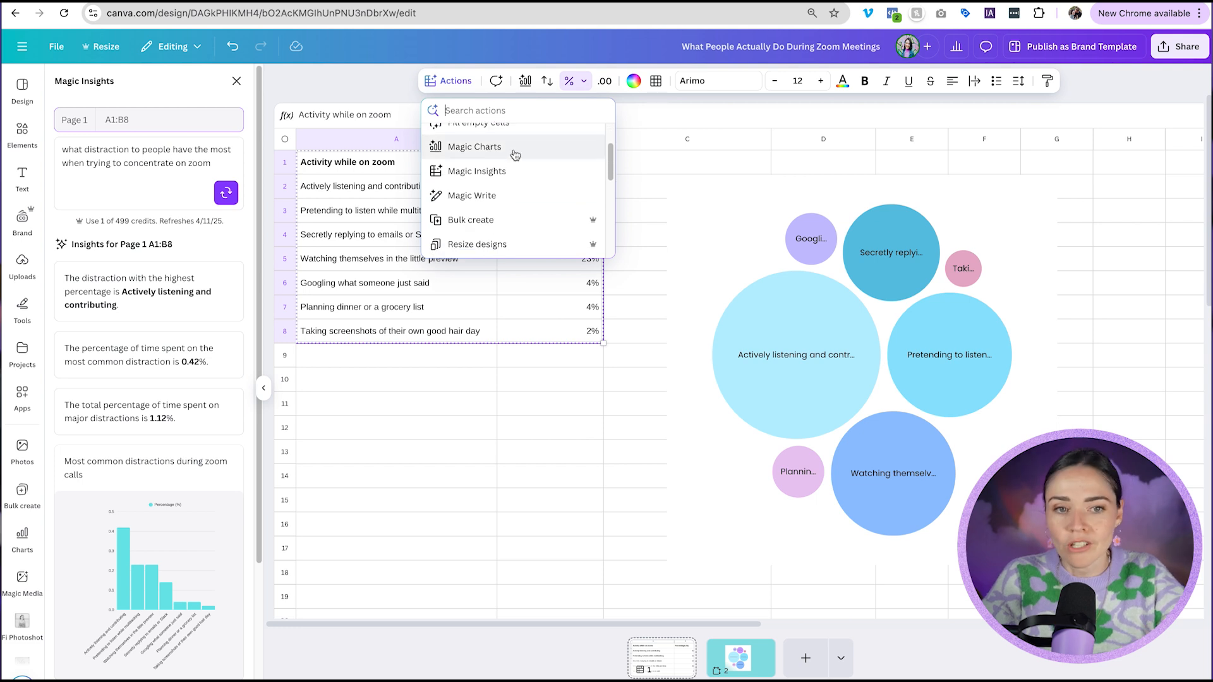
pyautogui.scroll(-1, 515, 155)
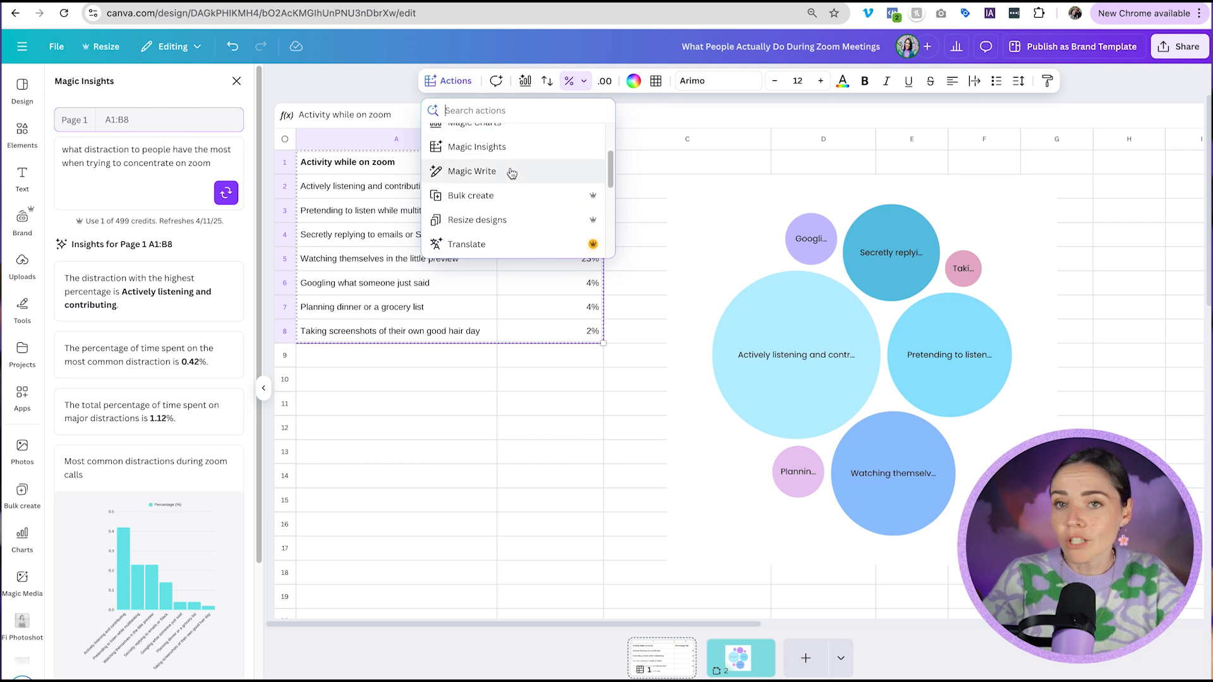
pyautogui.scroll(-2, 512, 173)
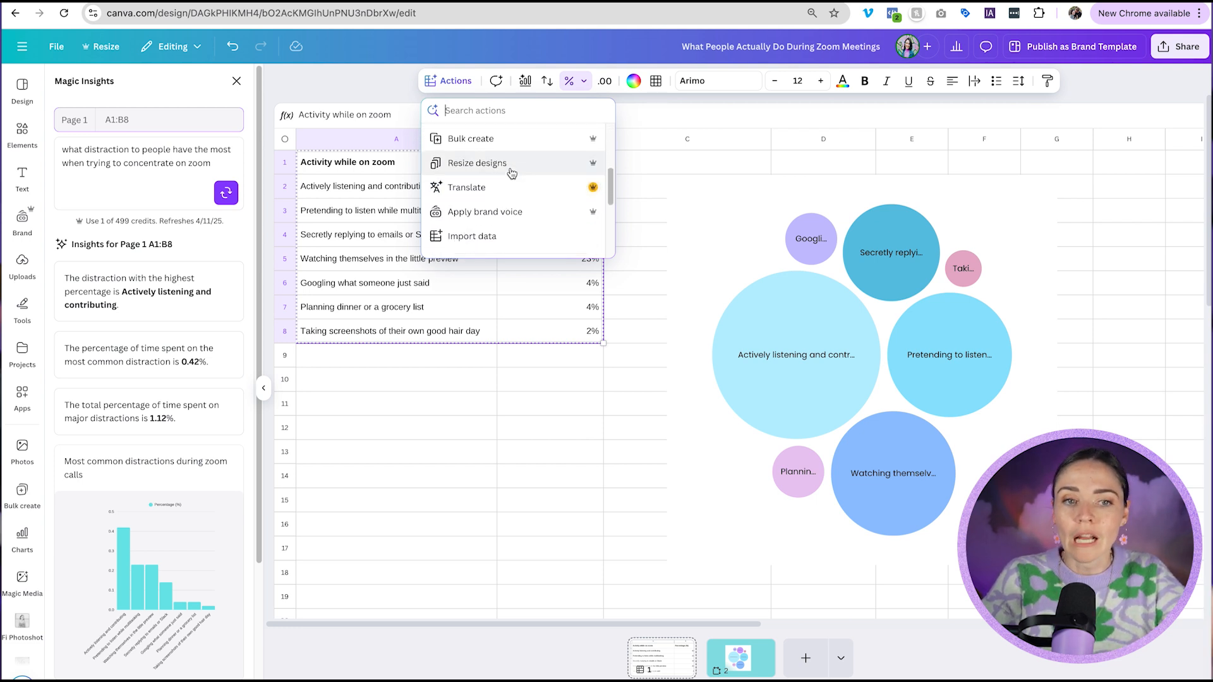
pyautogui.scroll(1, 511, 172)
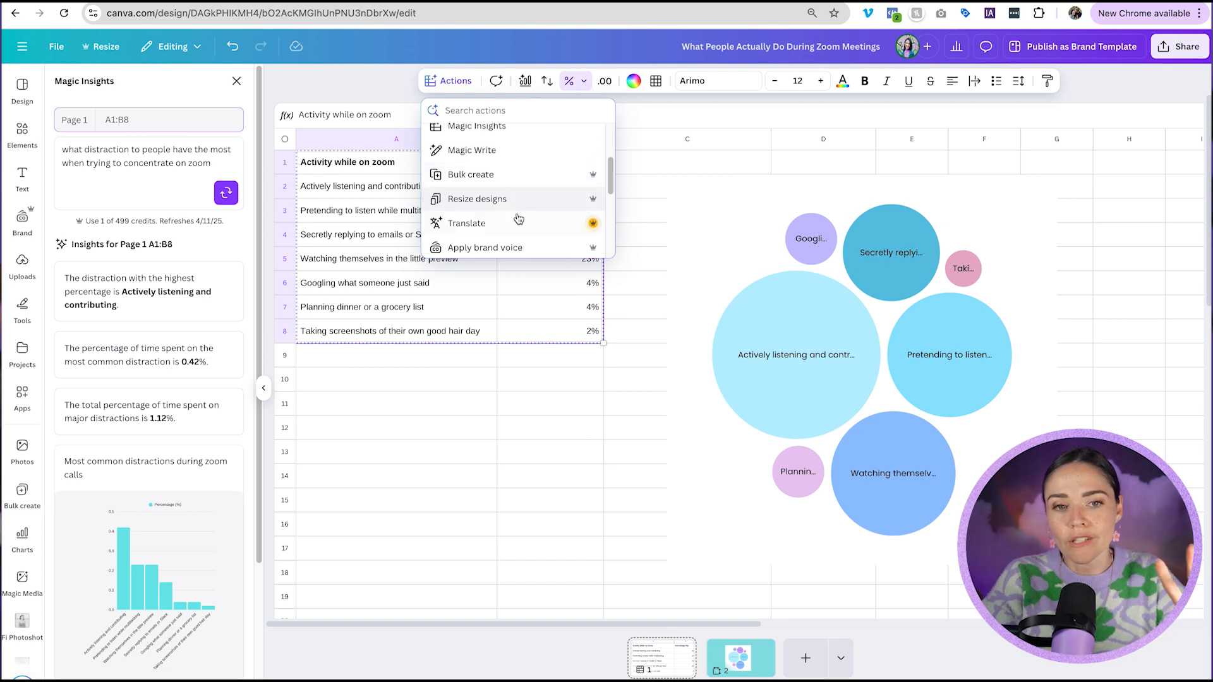
pyautogui.click(531, 175)
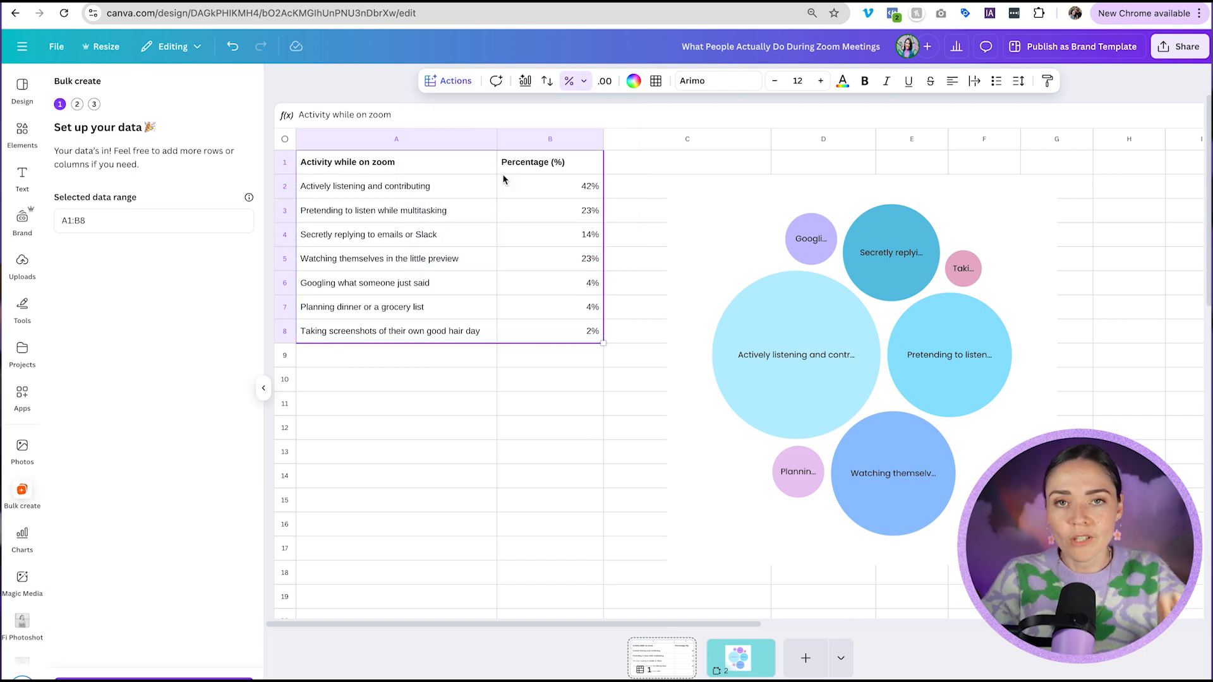
# Place photos into column C beside the activities and remove their backgrounds with BG Remover.
pyautogui.click(637, 139)
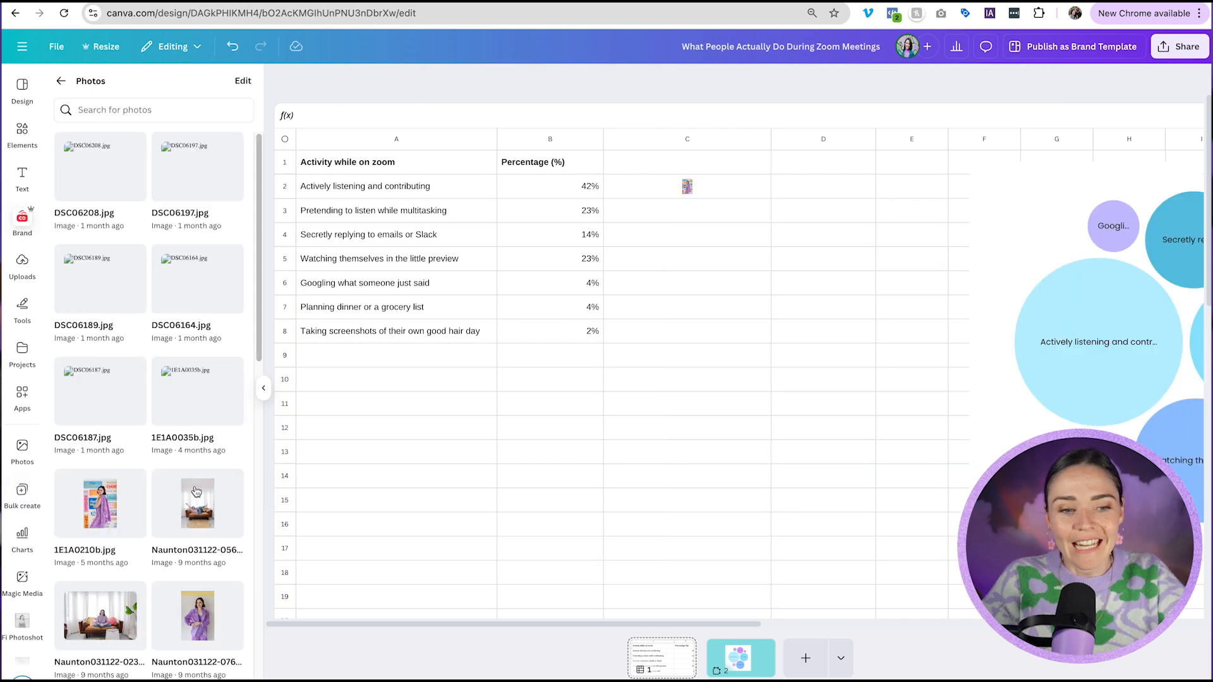
pyautogui.moveTo(196, 492); pyautogui.dragTo(682, 216)
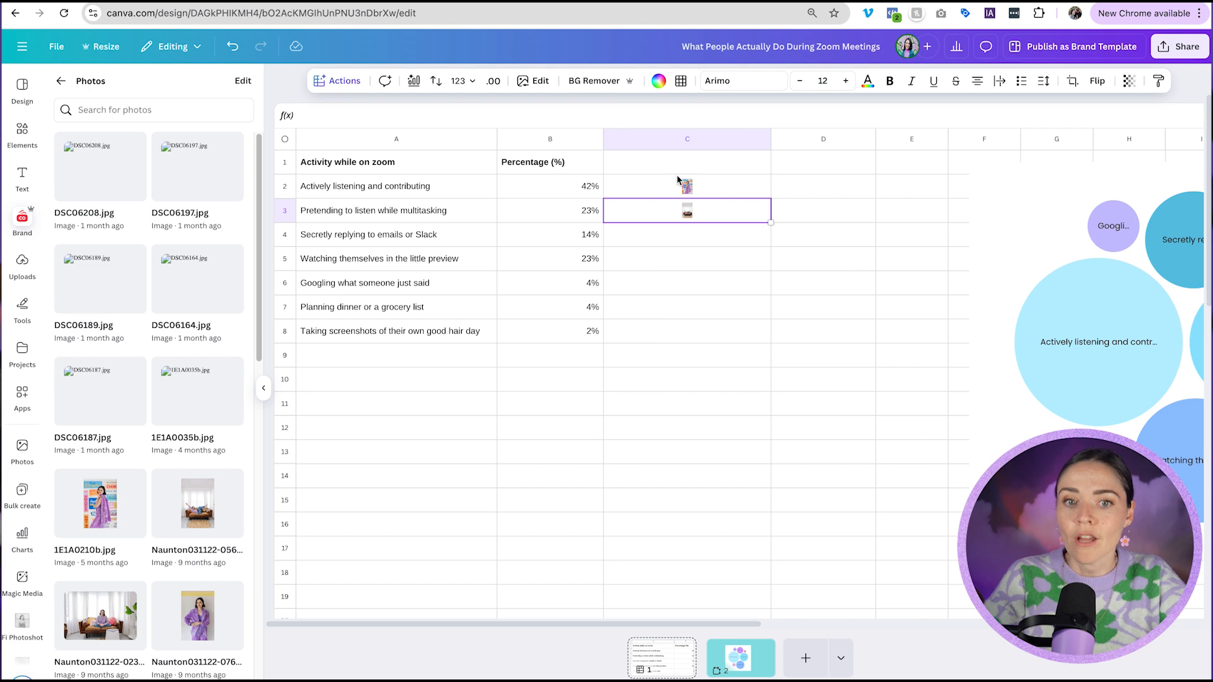
pyautogui.moveTo(197, 616); pyautogui.dragTo(683, 244)
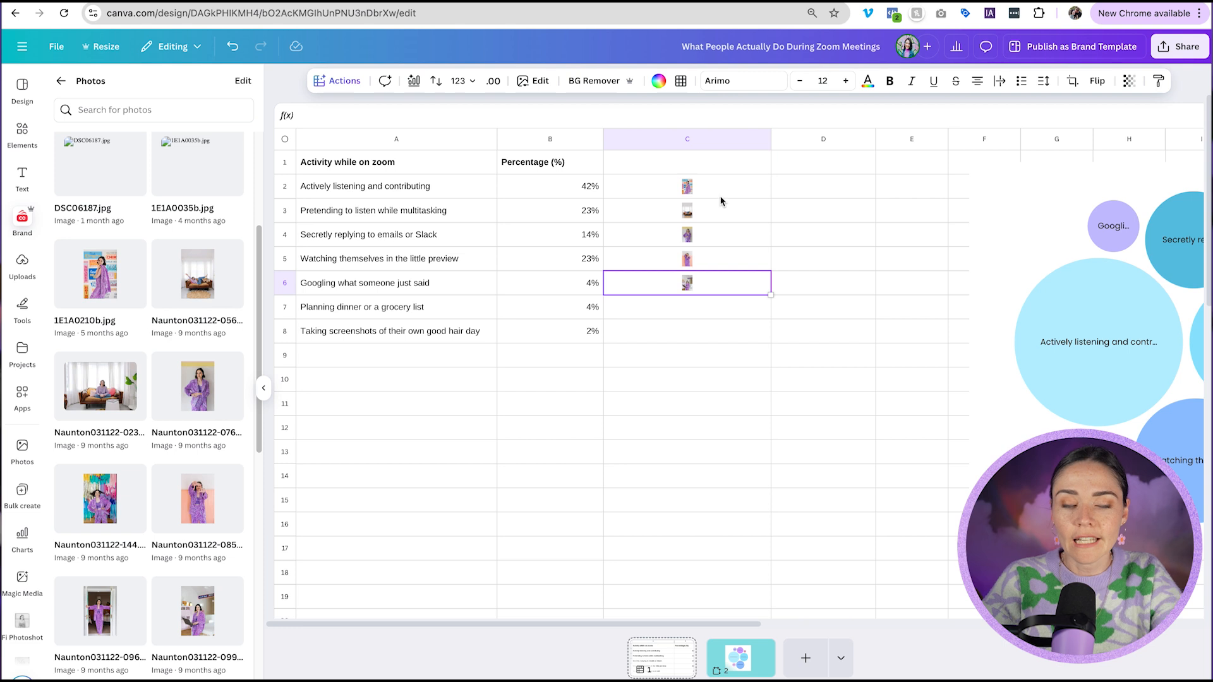
pyautogui.keyDown('shift'); pyautogui.click(724, 190); pyautogui.keyUp('shift')
pyautogui.click(580, 80)
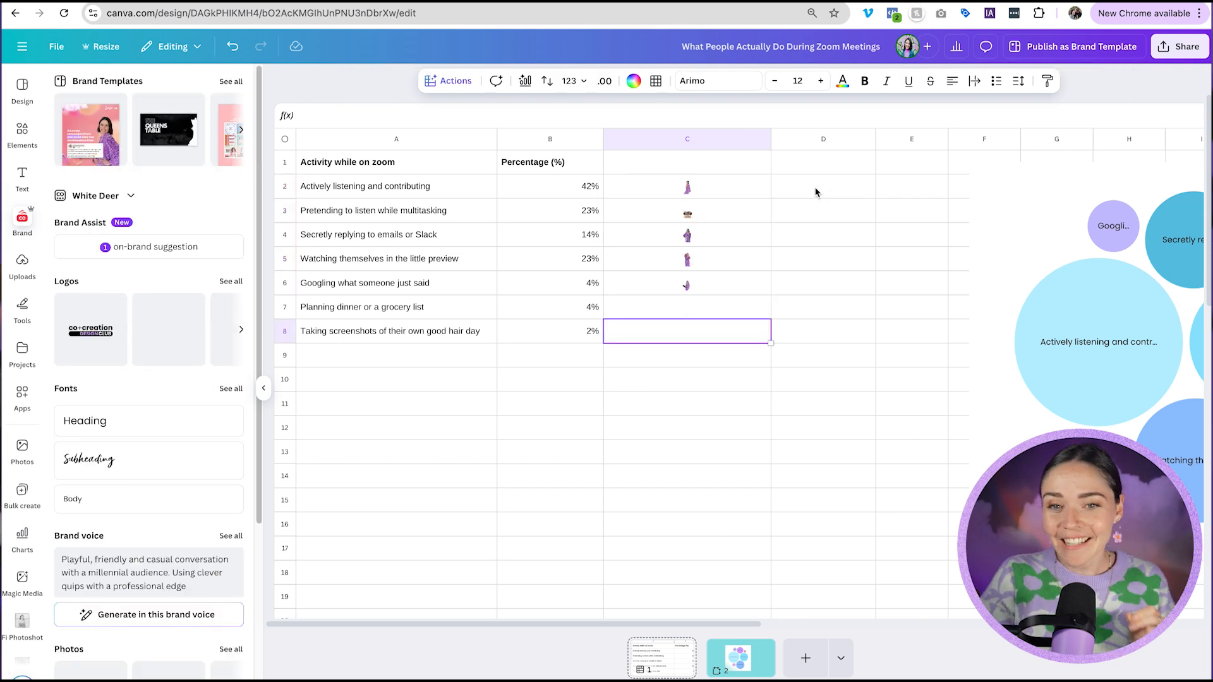
# Open Magic Formulas for cell D2 from the quick actions.
pyautogui.click(819, 190)
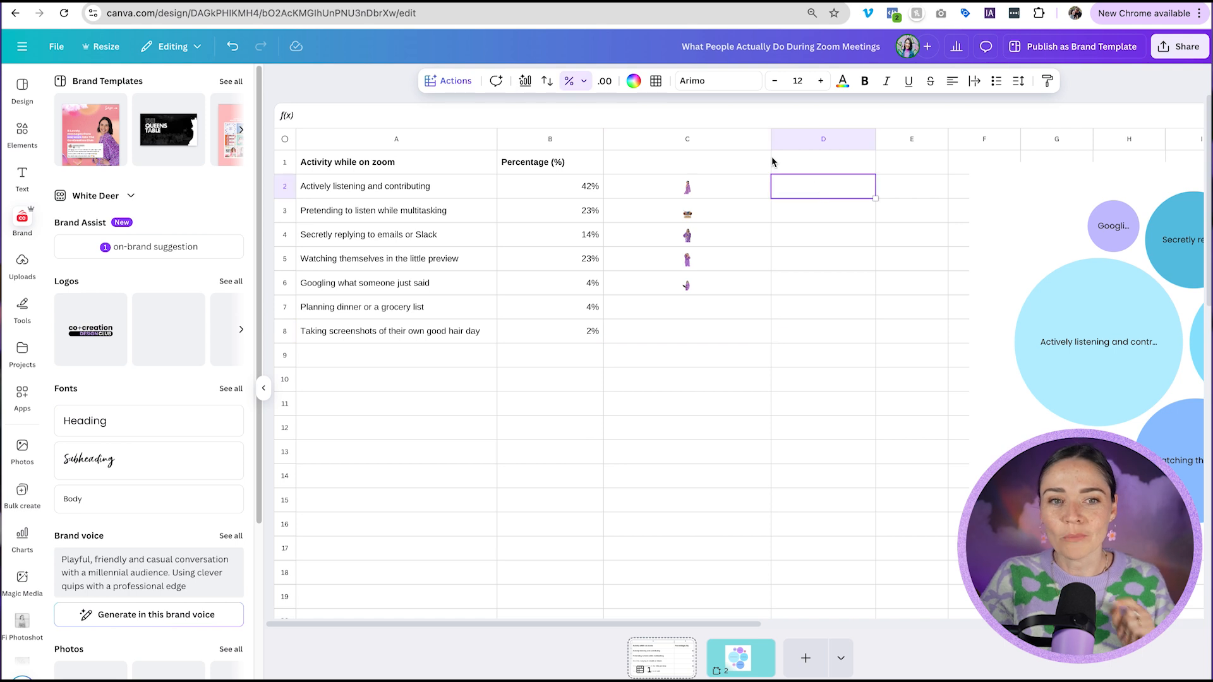
pyautogui.click(462, 84)
pyautogui.scroll(-5, 496, 202)
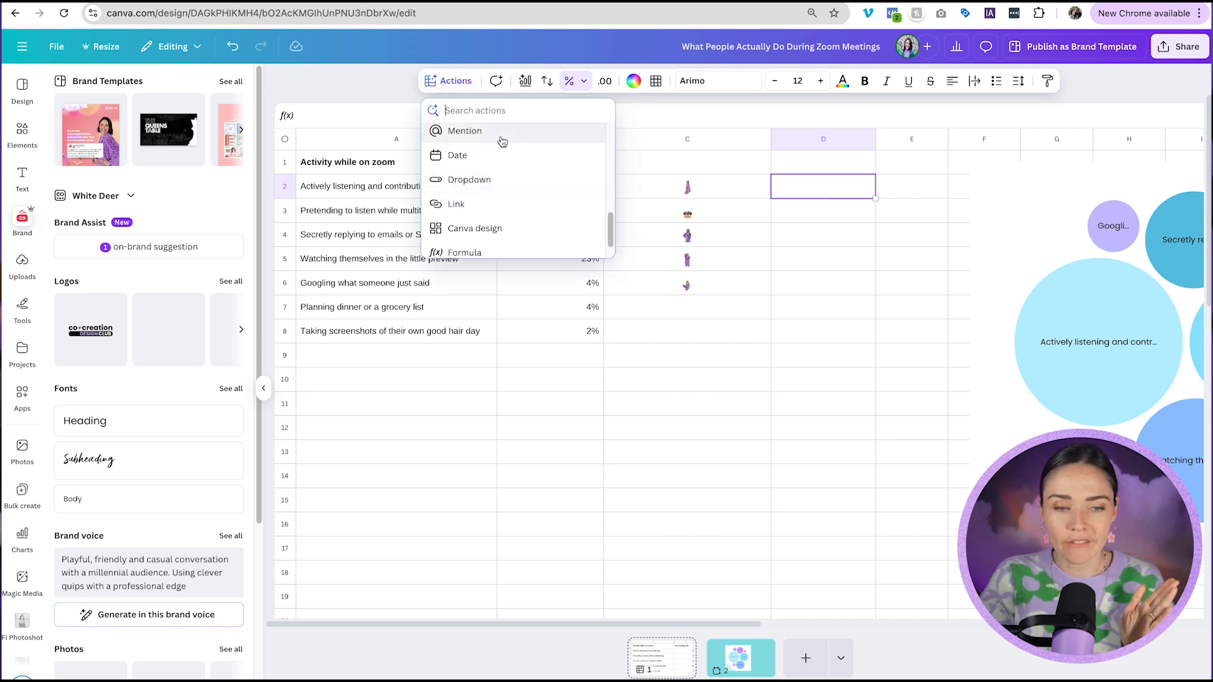
pyautogui.scroll(-1, 503, 143)
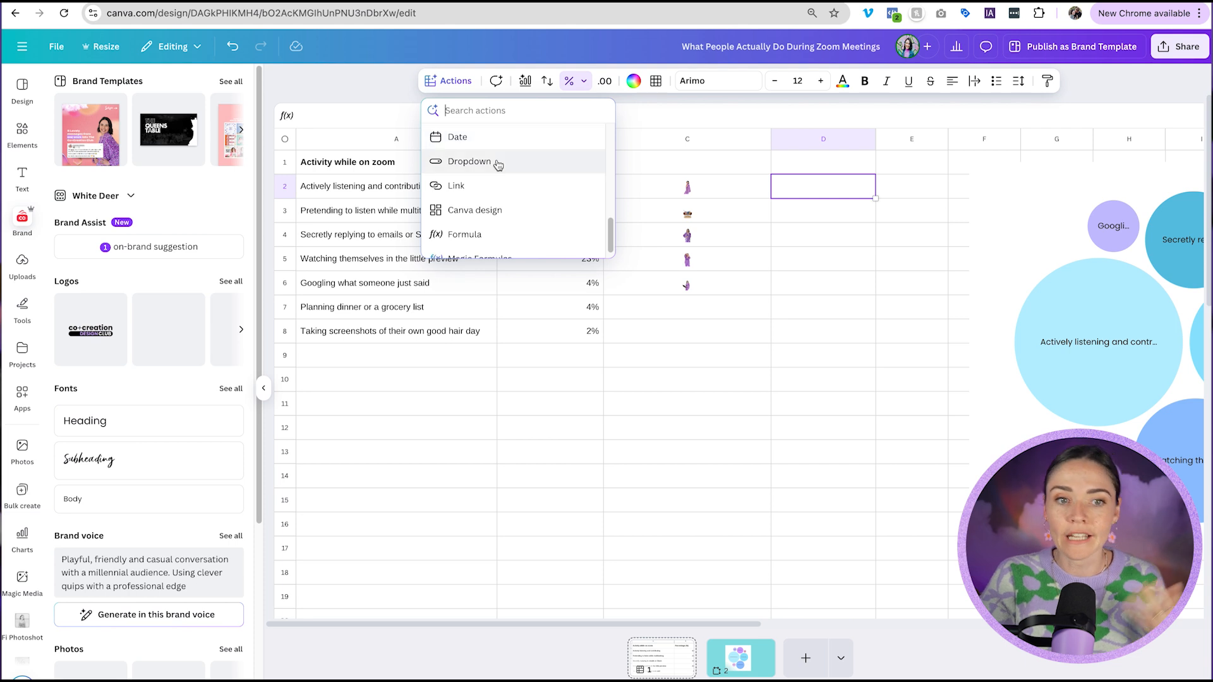
pyautogui.scroll(-1, 496, 166)
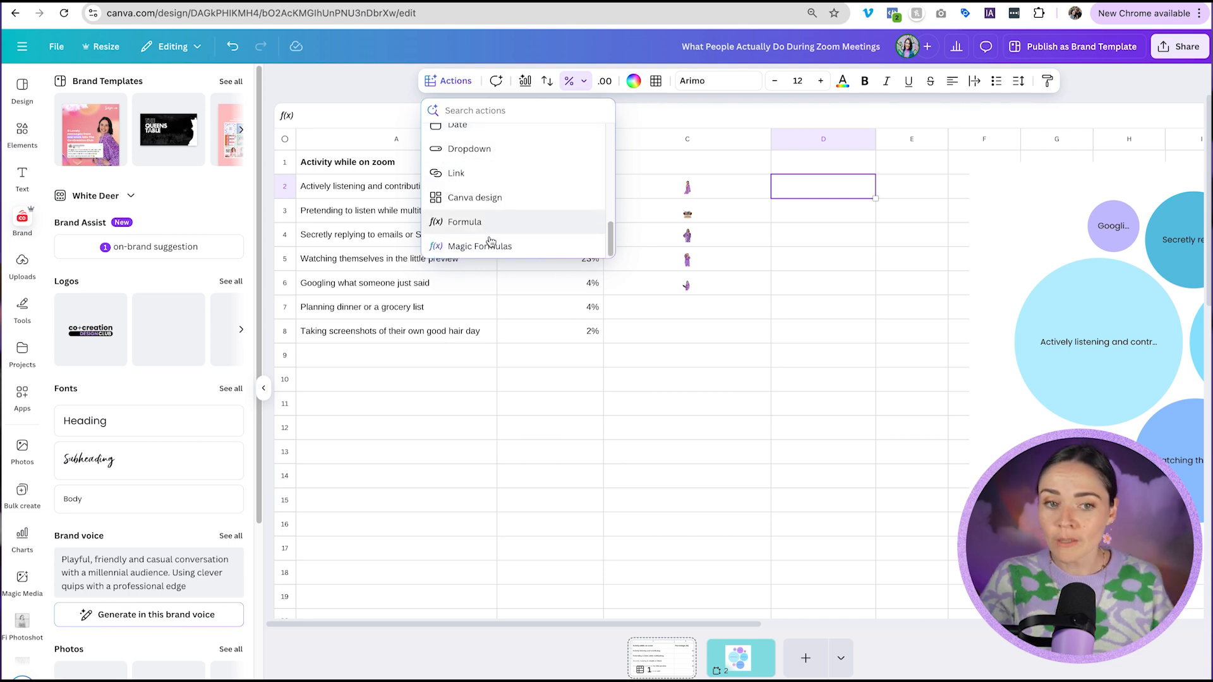
pyautogui.click(493, 247)
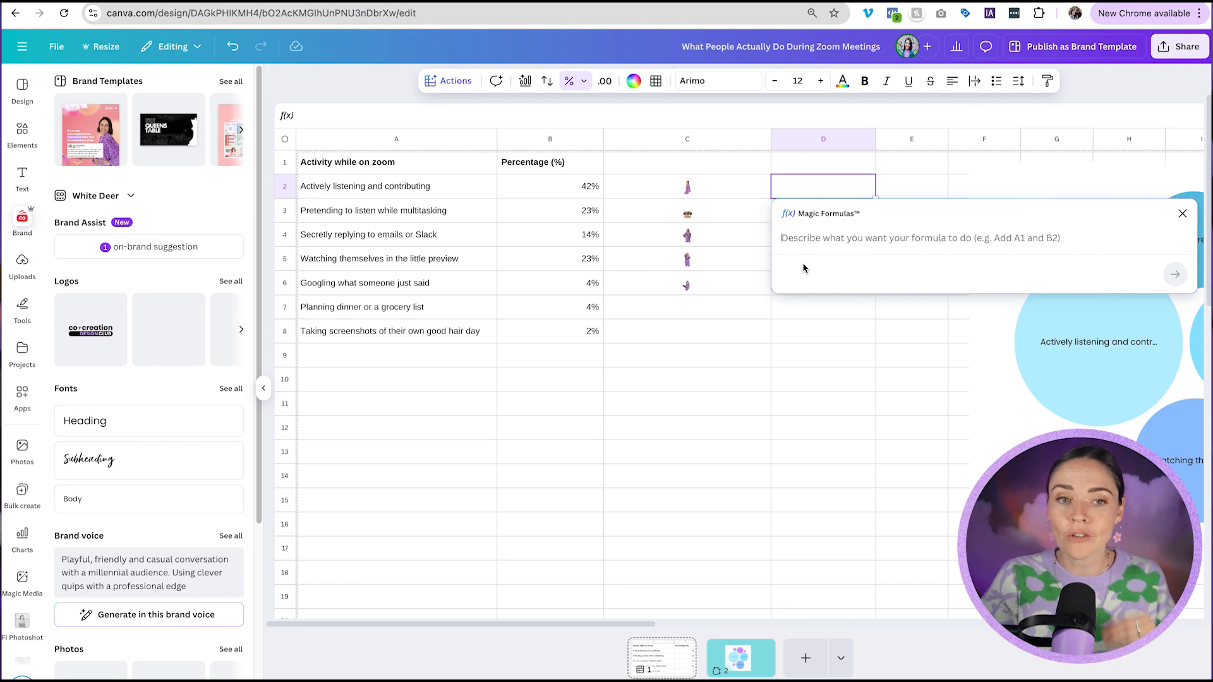
# Try inserting a linked Canva design into cell D2 from the quick actions.
pyautogui.click(448, 81)
pyautogui.scroll(-5, 499, 202)
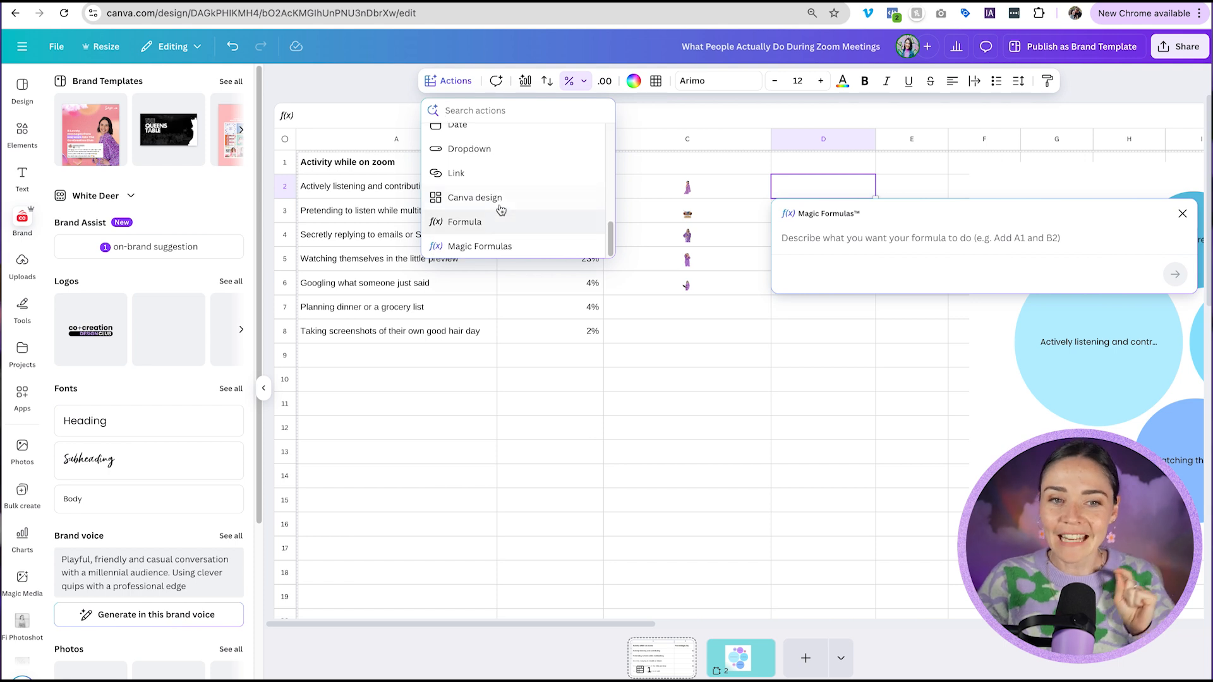
pyautogui.click(500, 201)
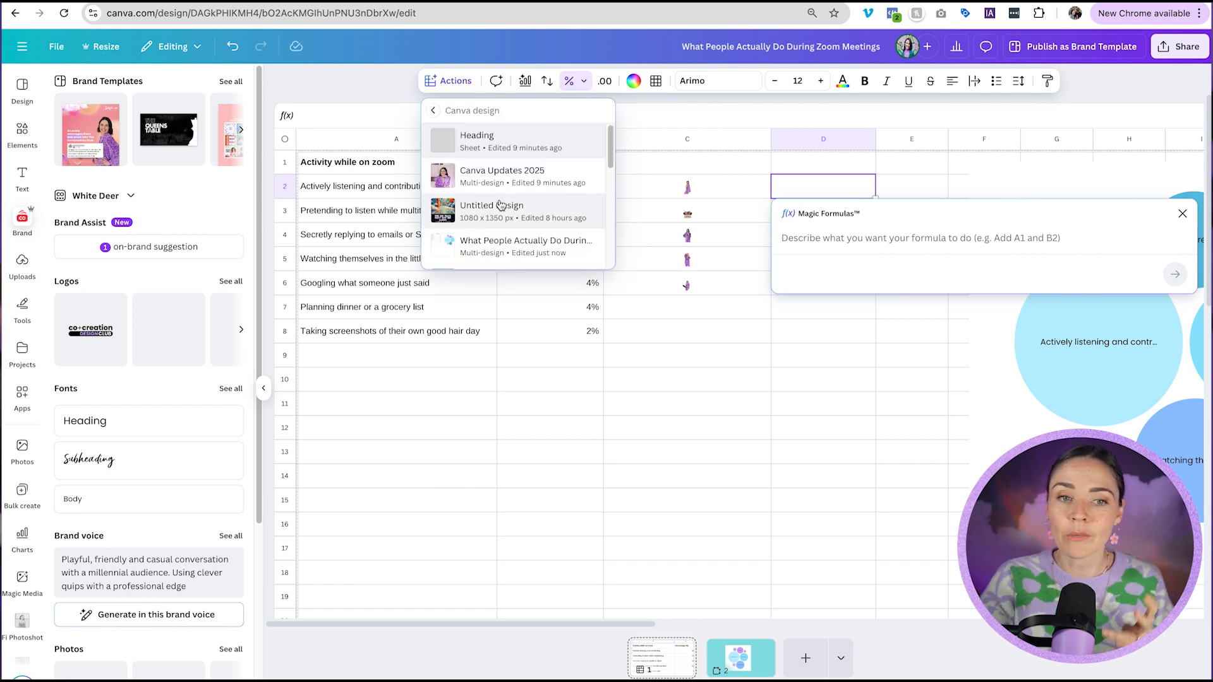
pyautogui.click(517, 186)
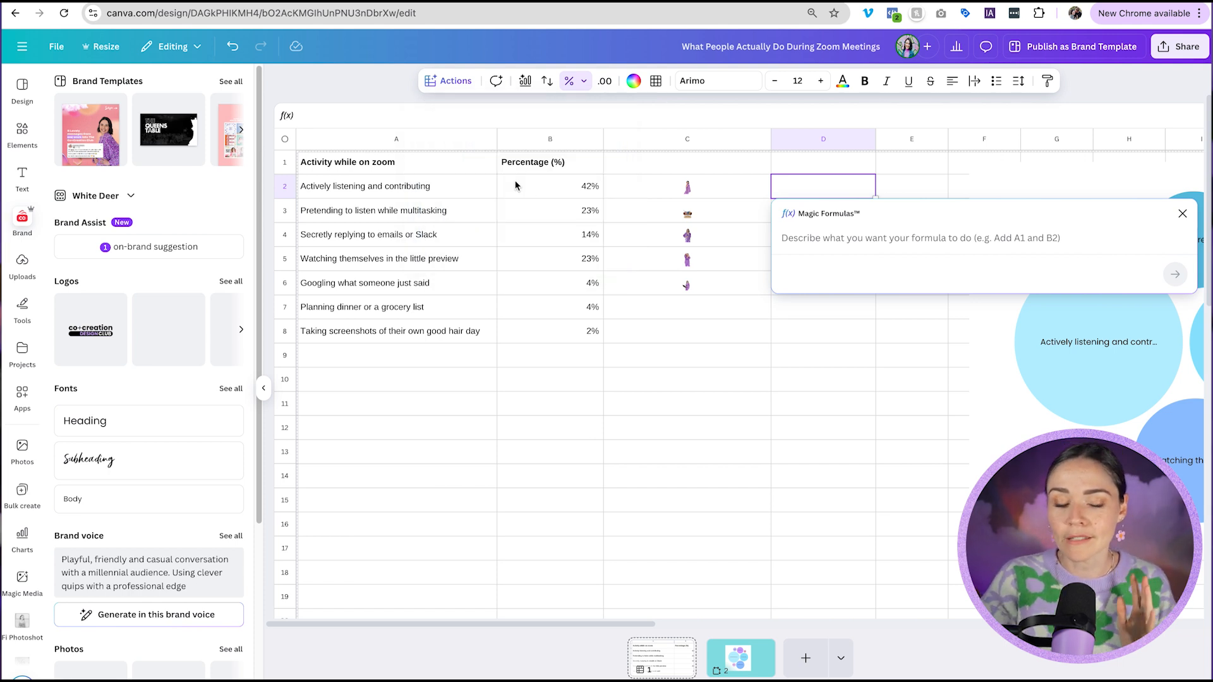
pyautogui.click(753, 383)
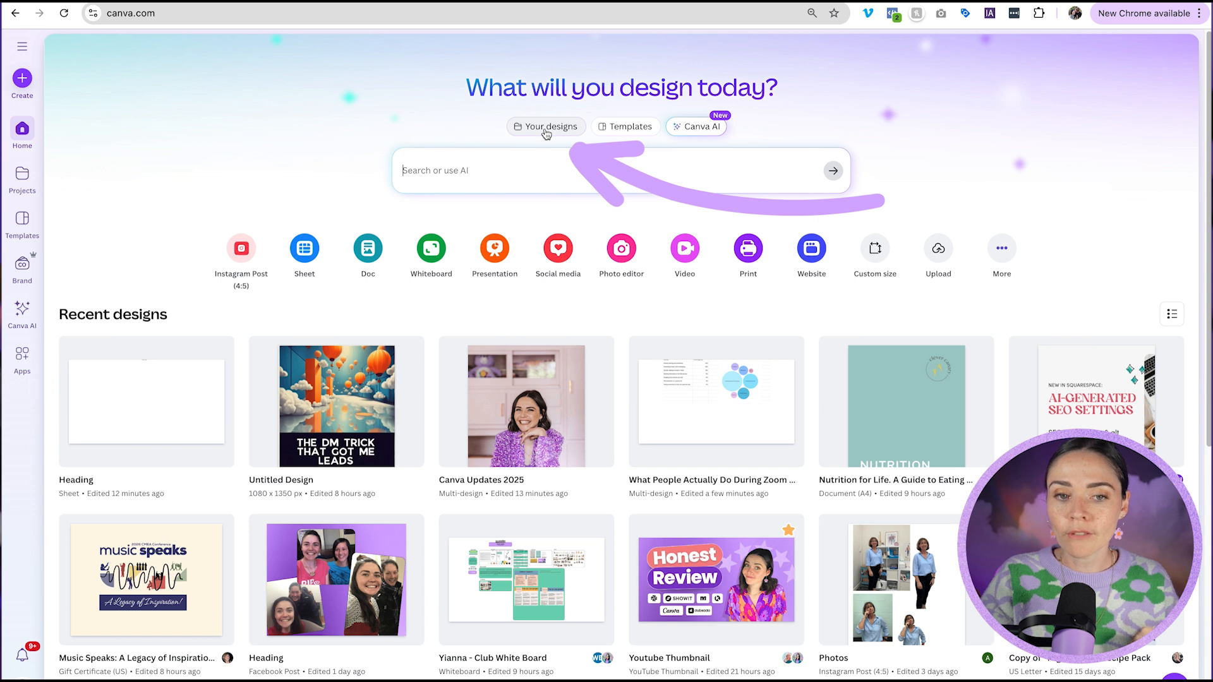
# Open Canva AI and paste a prompt for an Instagram post with a cutout photo, purple background and the '3 DIY Mistakes' text.
pyautogui.click(624, 127)
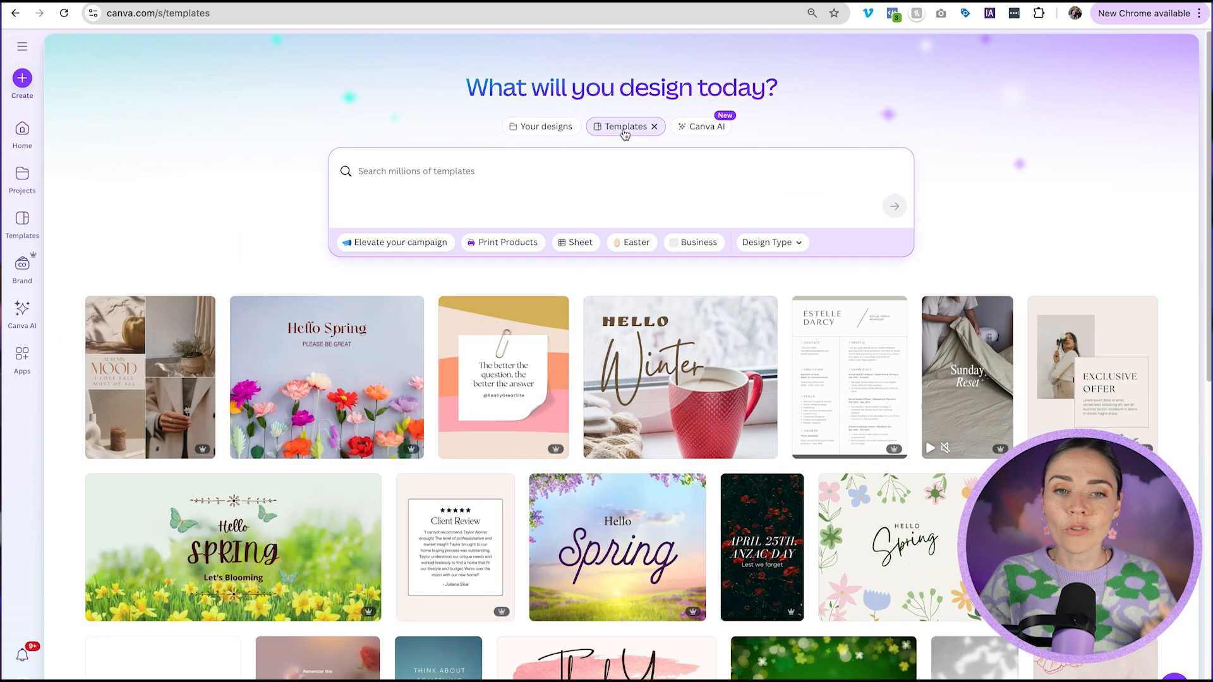
pyautogui.click(691, 129)
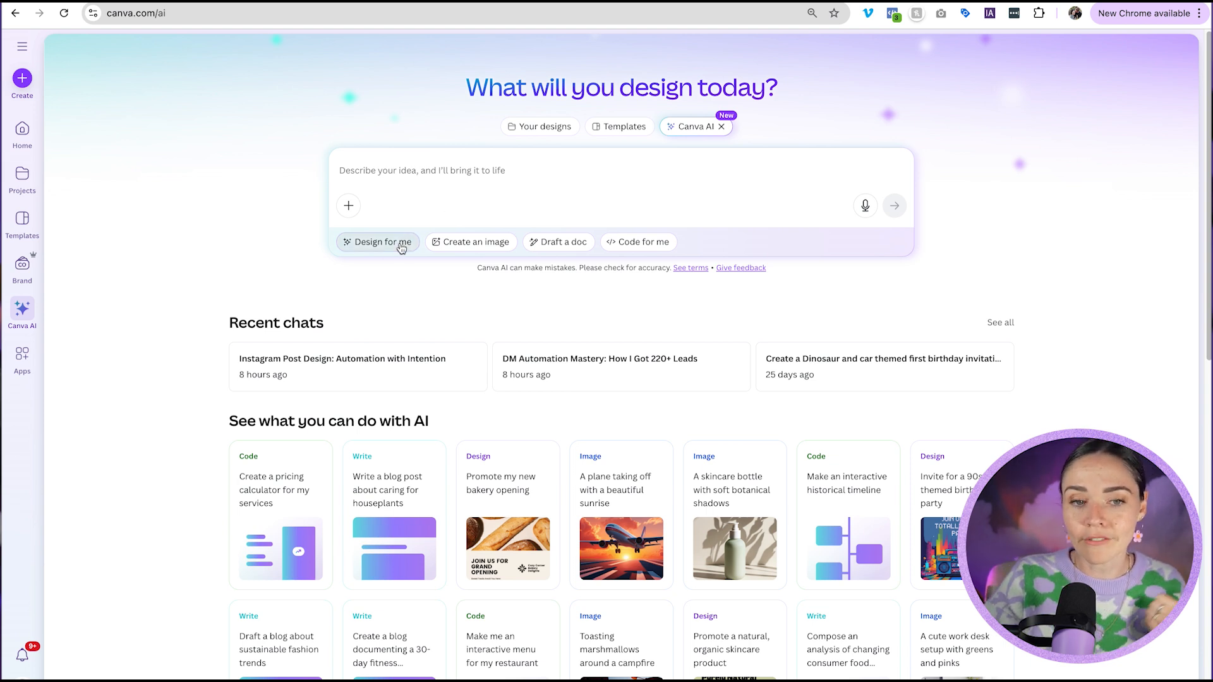
pyautogui.write("Create an Instagram post featuring cutout image of me (photo attached) on a purple background with the exact large text of: 3 DIY Mistakes You're Making in Canva. With smaller text that says: that are costing you clients. Use the attached photo.")
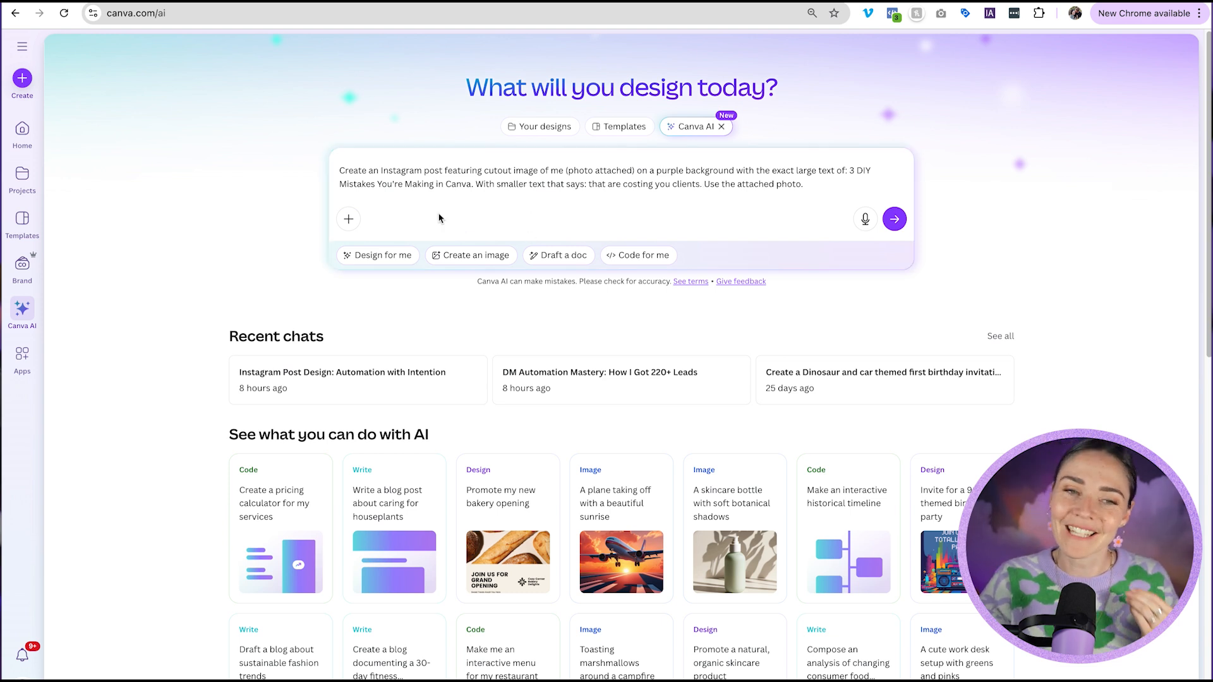
# Attach the sequined-suit photo from your uploads to the prompt.
pyautogui.click(349, 218)
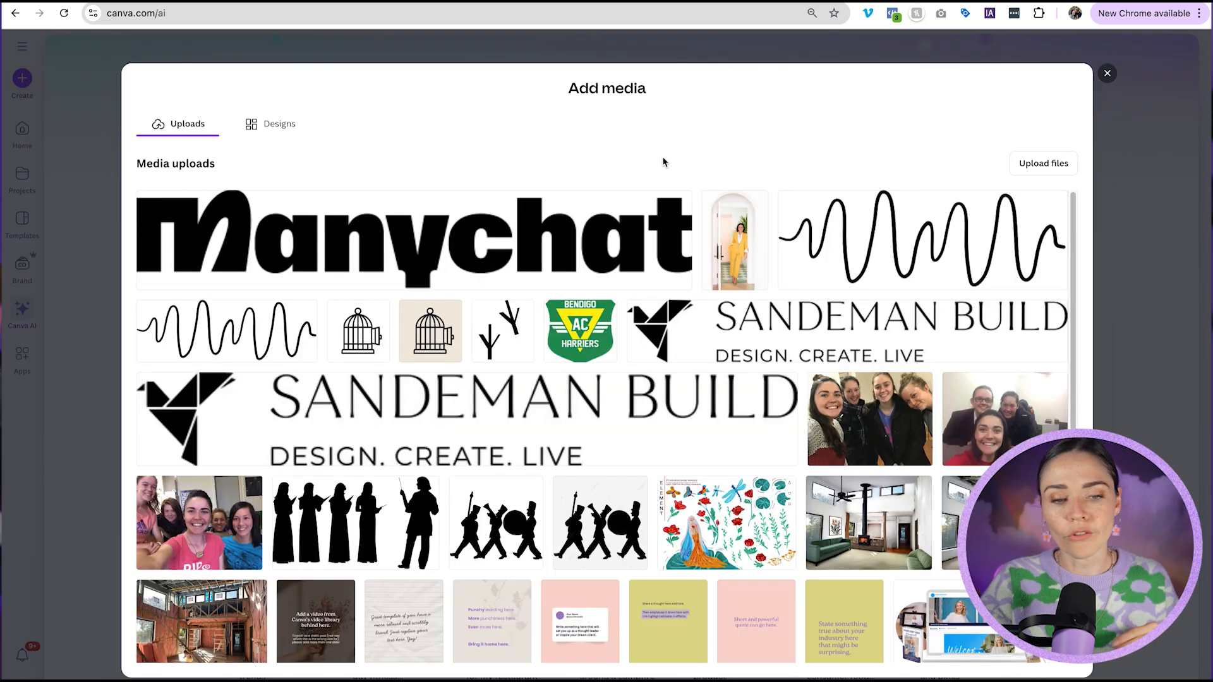
pyautogui.click(1053, 169)
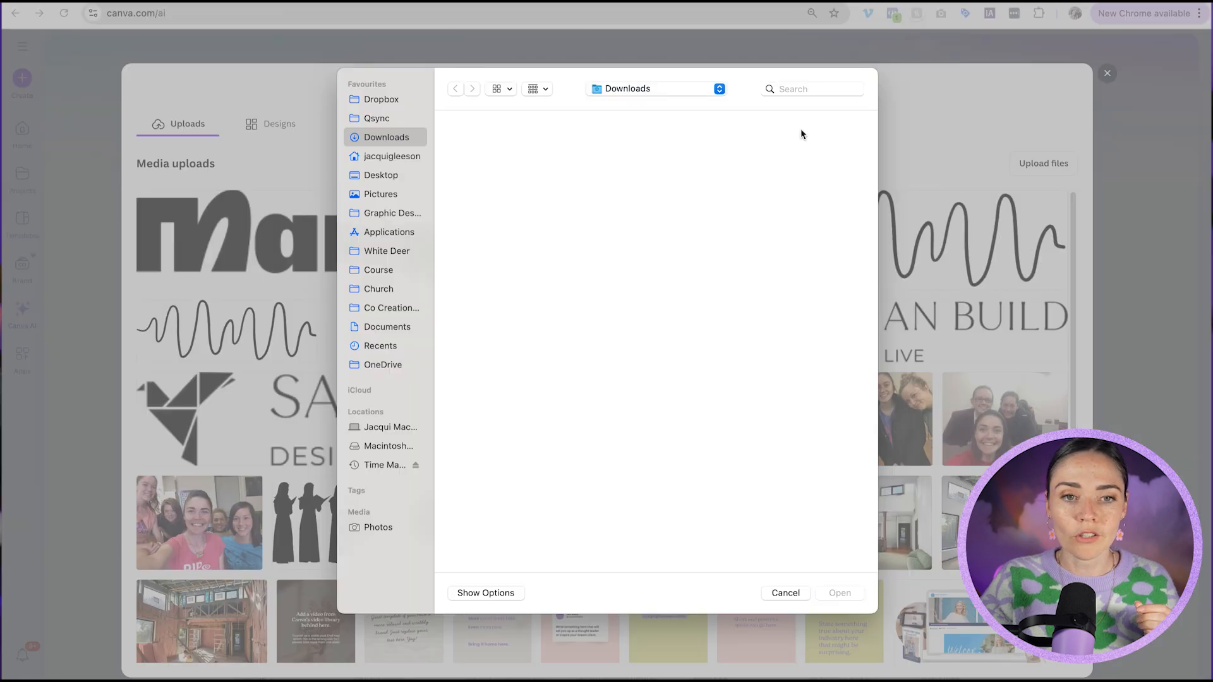
pyautogui.press('Escape')
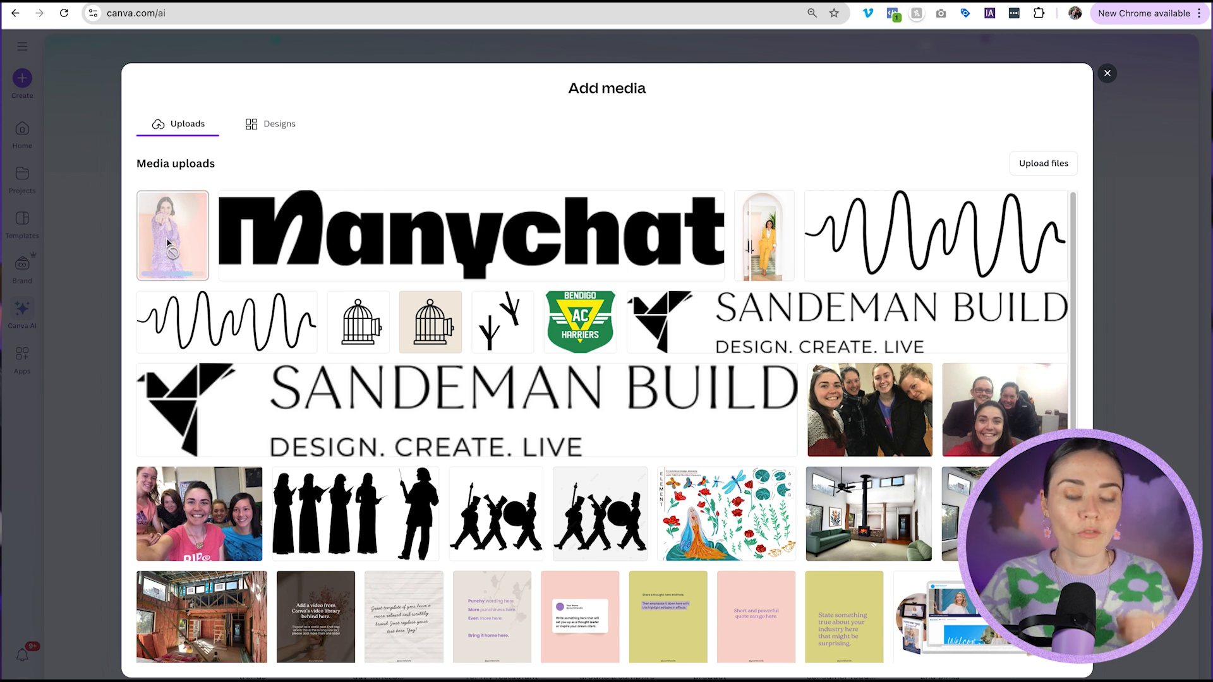
pyautogui.click(168, 242)
pyautogui.click(1047, 660)
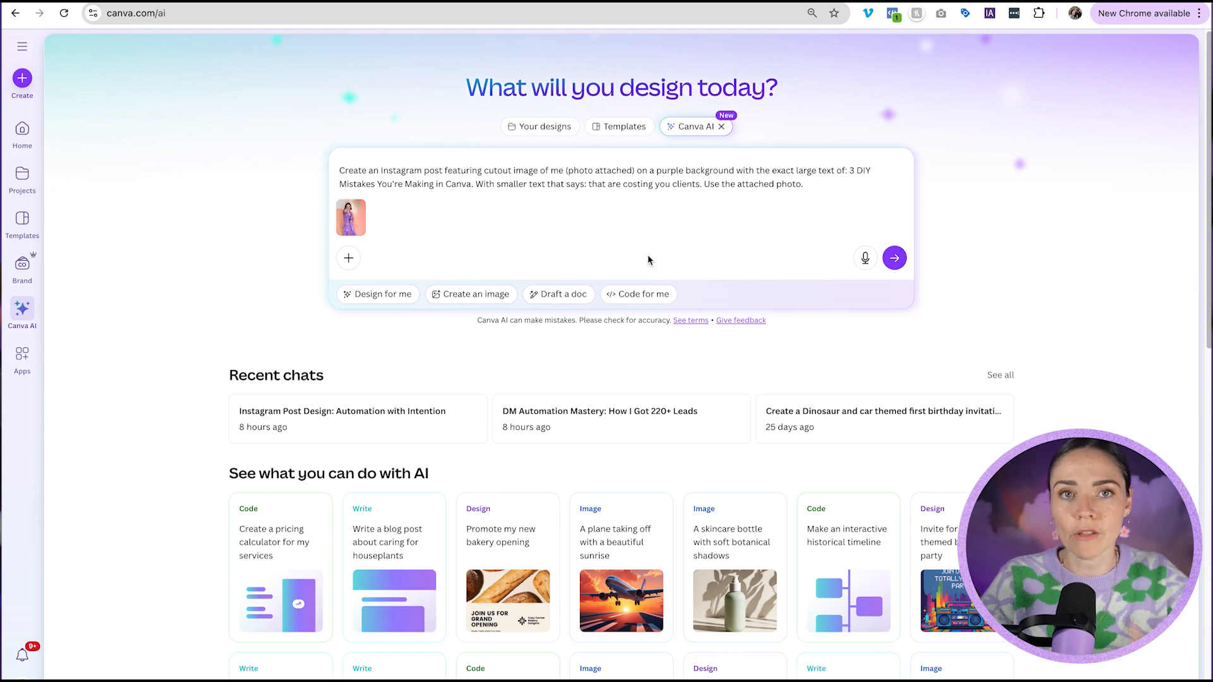
# Set the prompt options to Design for me, Social Media and Instagram Post, and submit it.
pyautogui.click(405, 294)
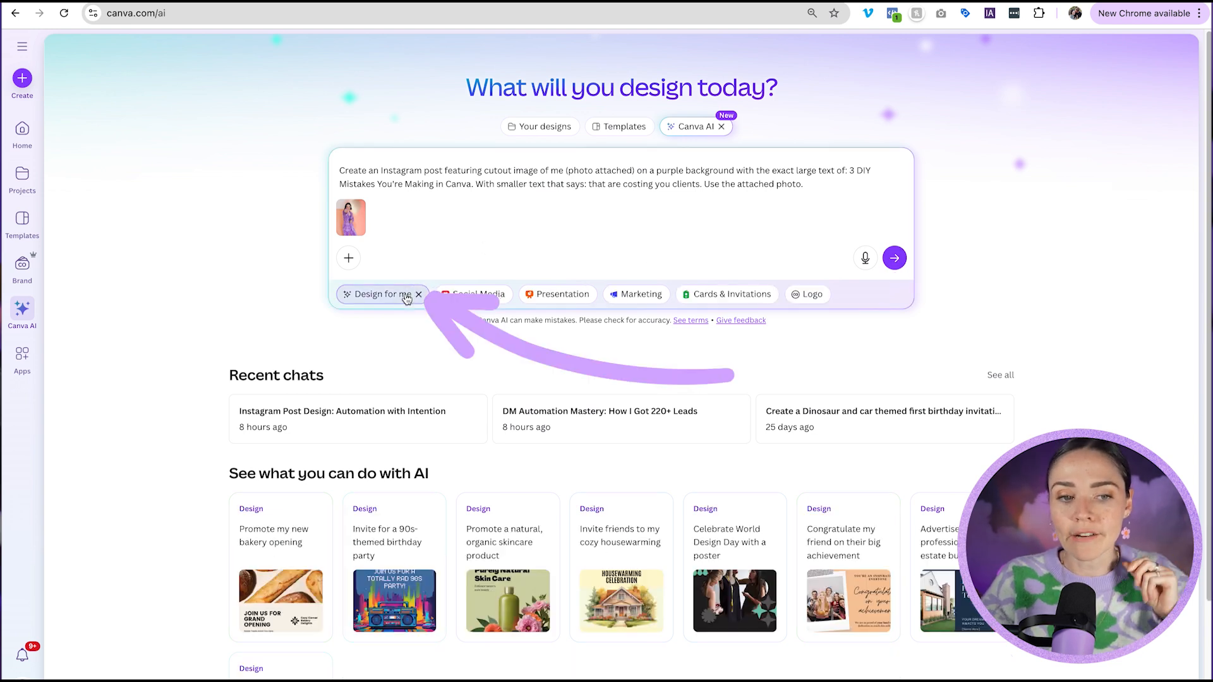
pyautogui.click(473, 294)
pyautogui.click(567, 296)
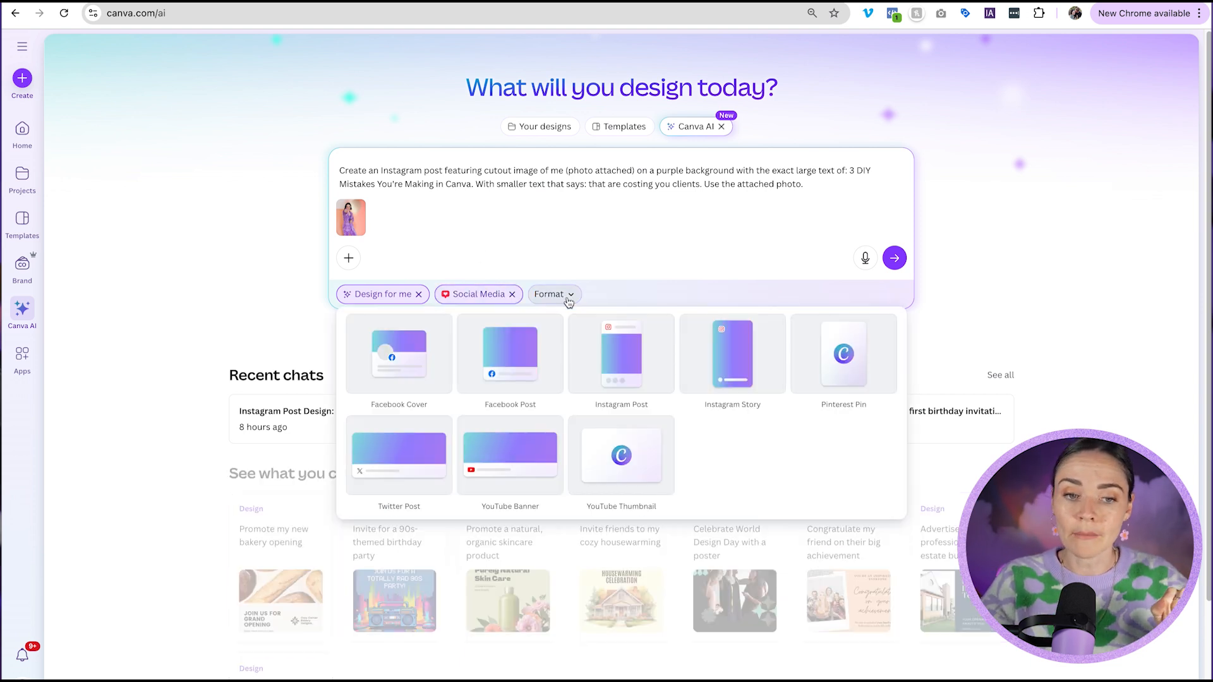
pyautogui.click(636, 364)
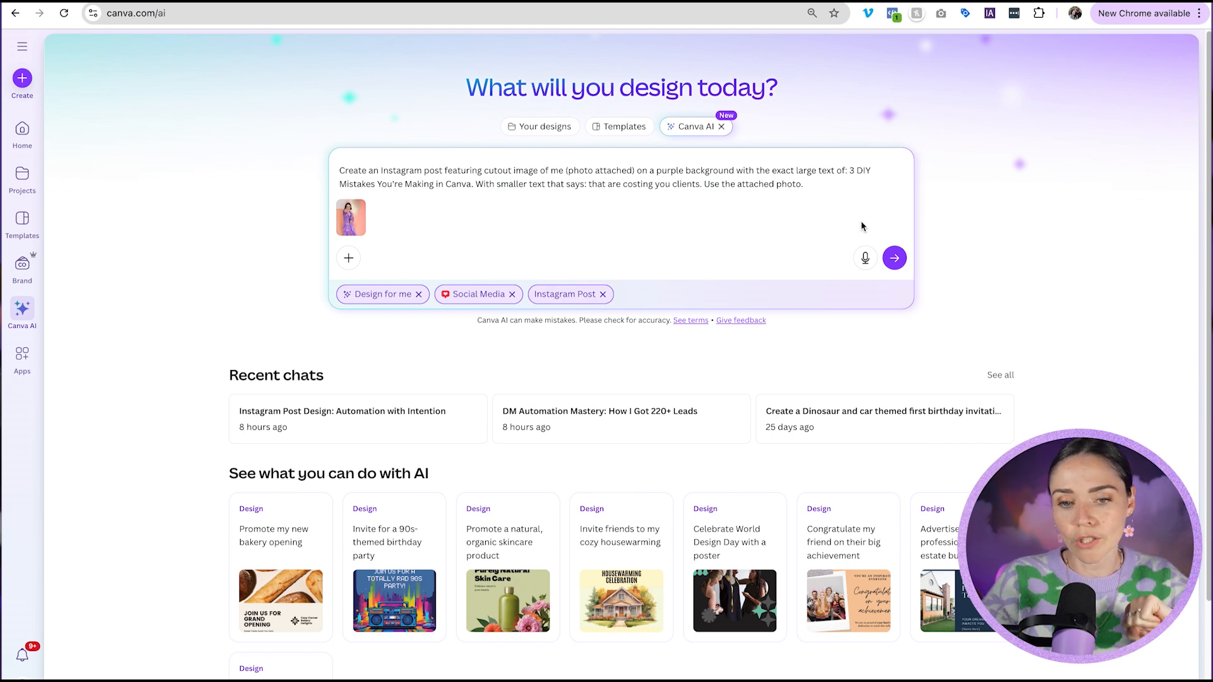
pyautogui.click(895, 259)
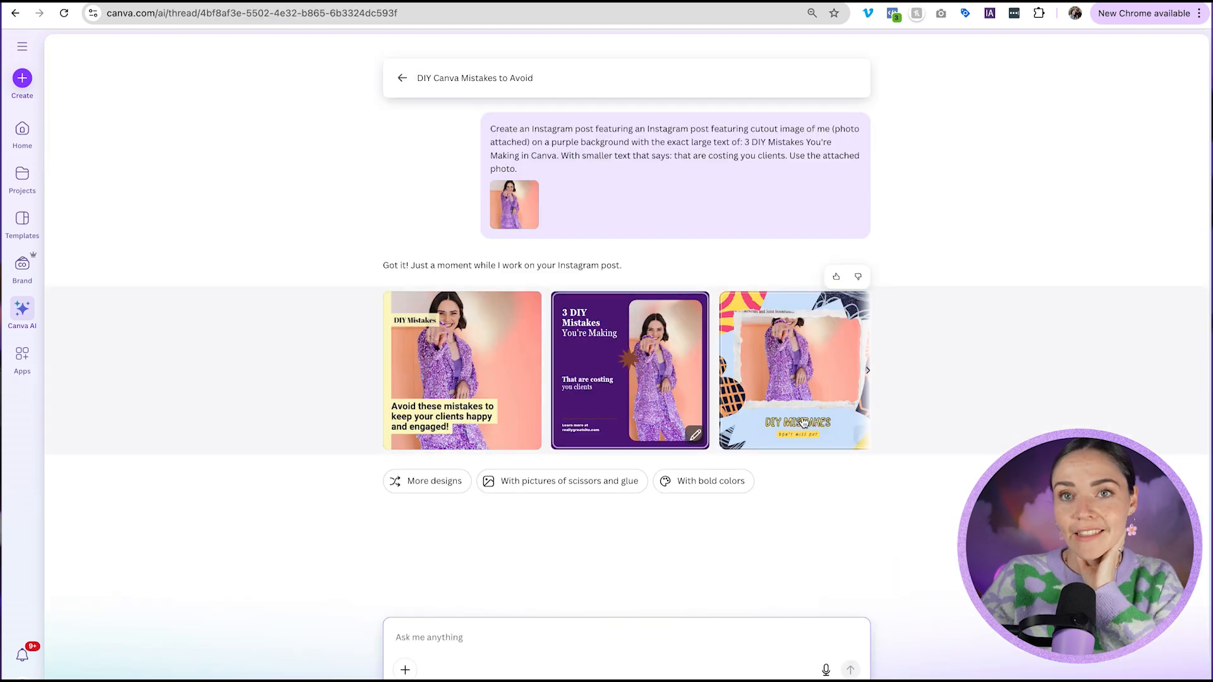
# Browse the generated designs and ask Canva AI to 'add in icon of scissors'.
pyautogui.click(868, 372)
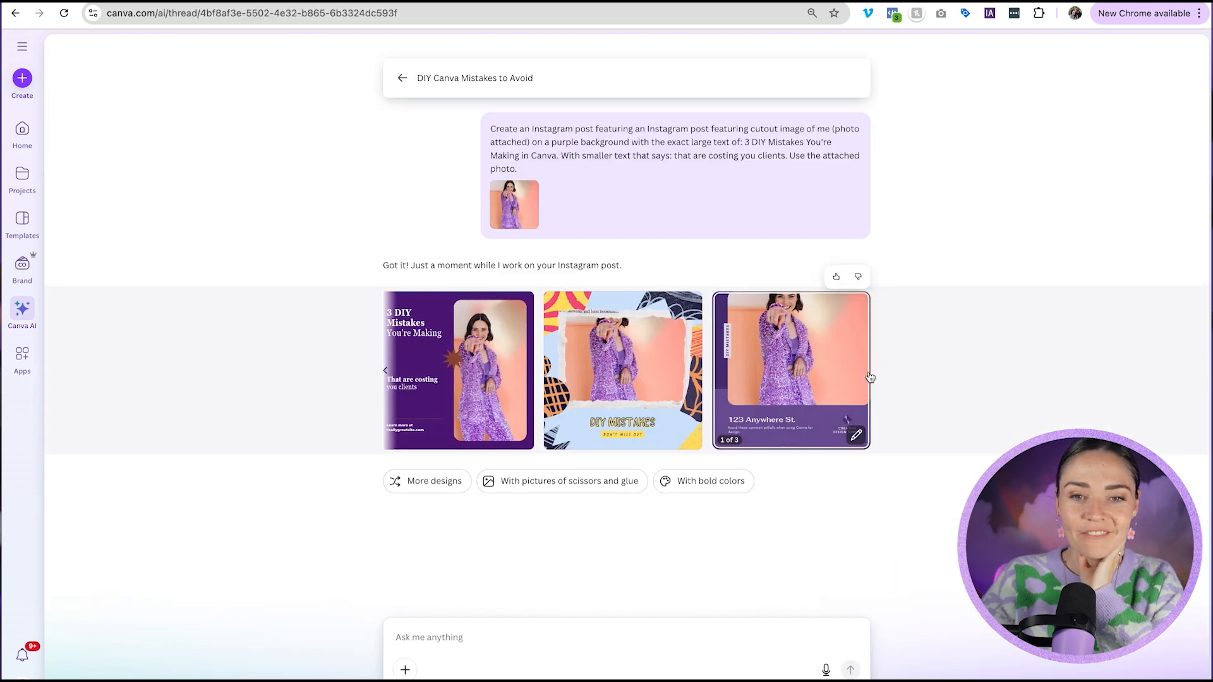
pyautogui.click(387, 372)
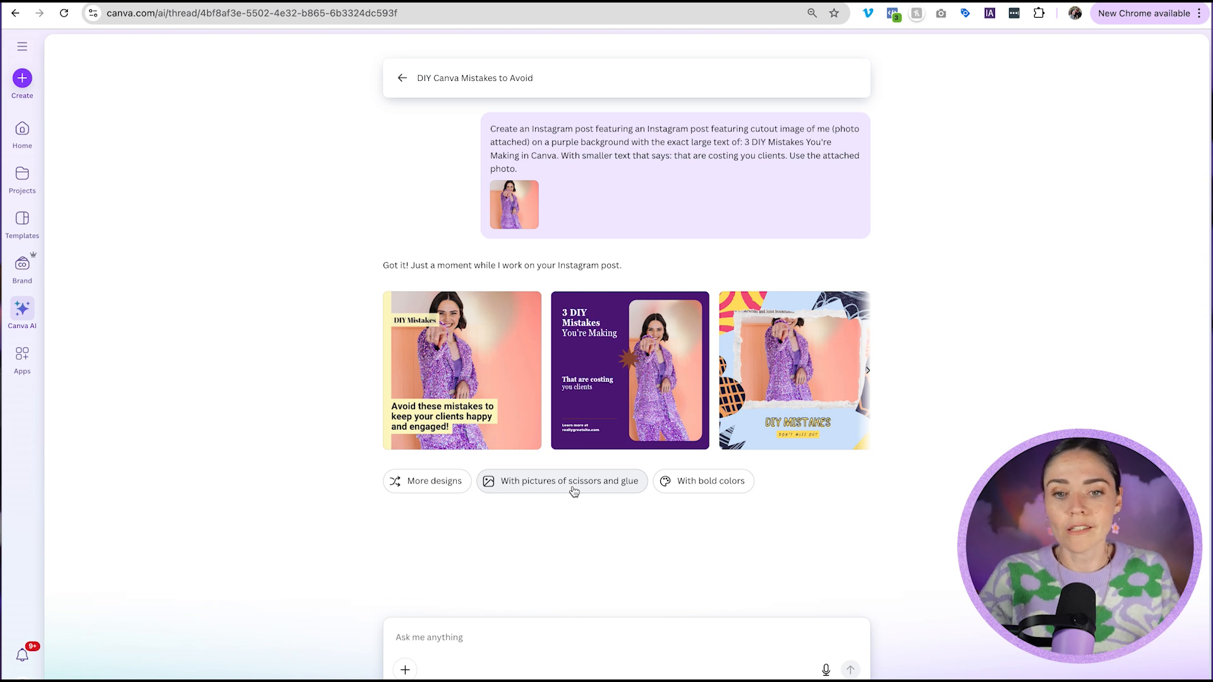
pyautogui.moveTo(616, 130); pyautogui.dragTo(645, 148)
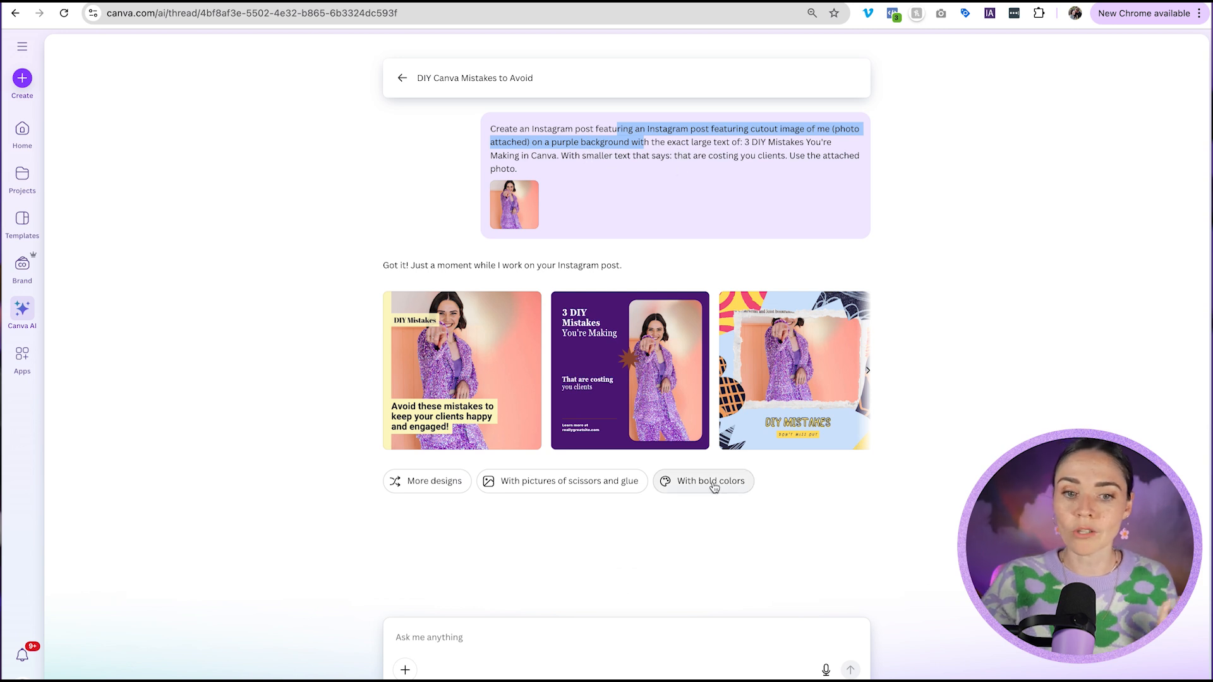
pyautogui.click(587, 634)
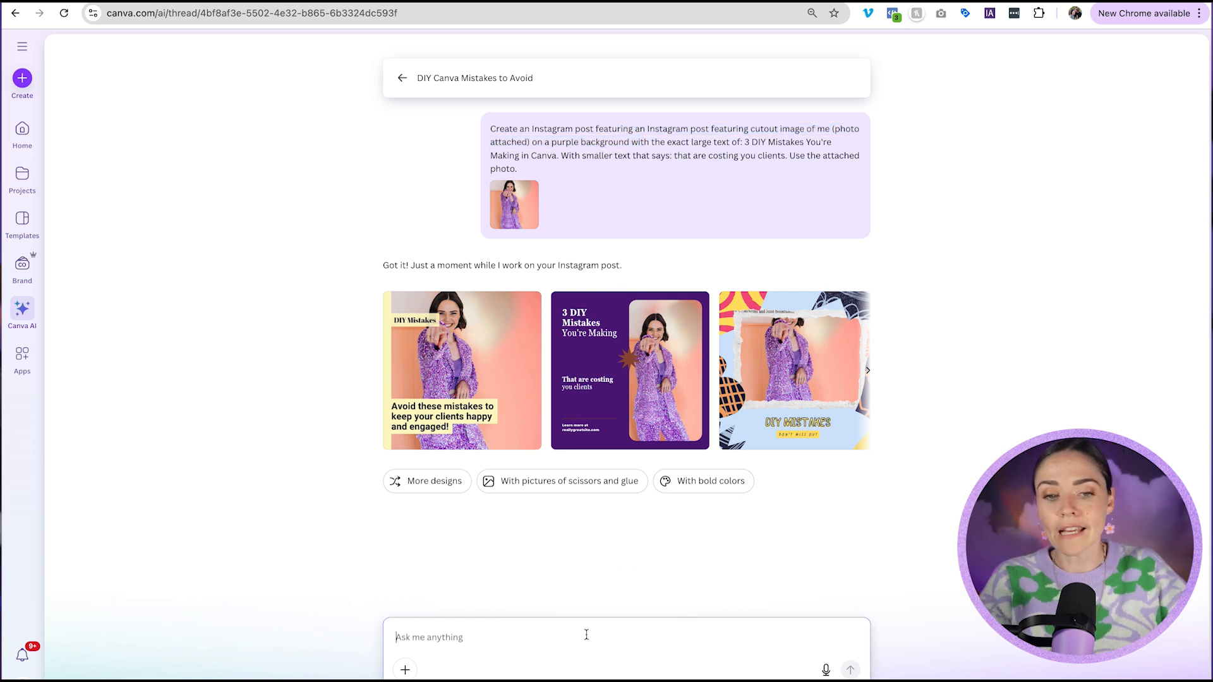
pyautogui.write('add in icon of scissors')
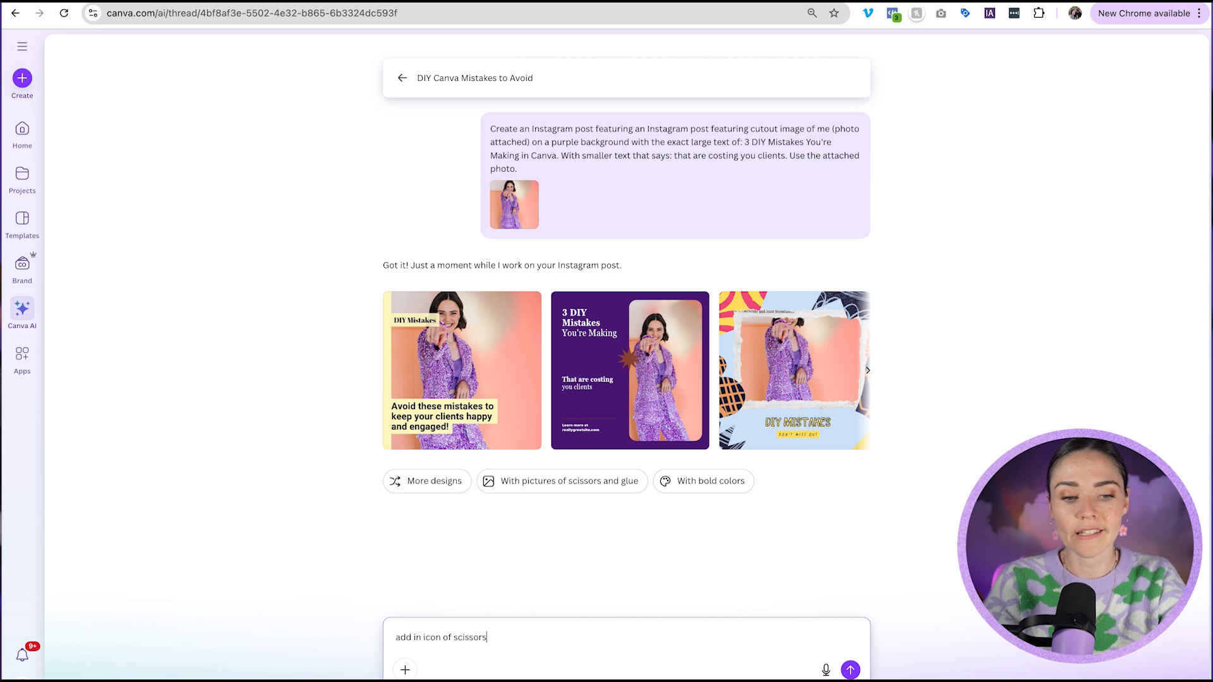
pyautogui.press('Return')
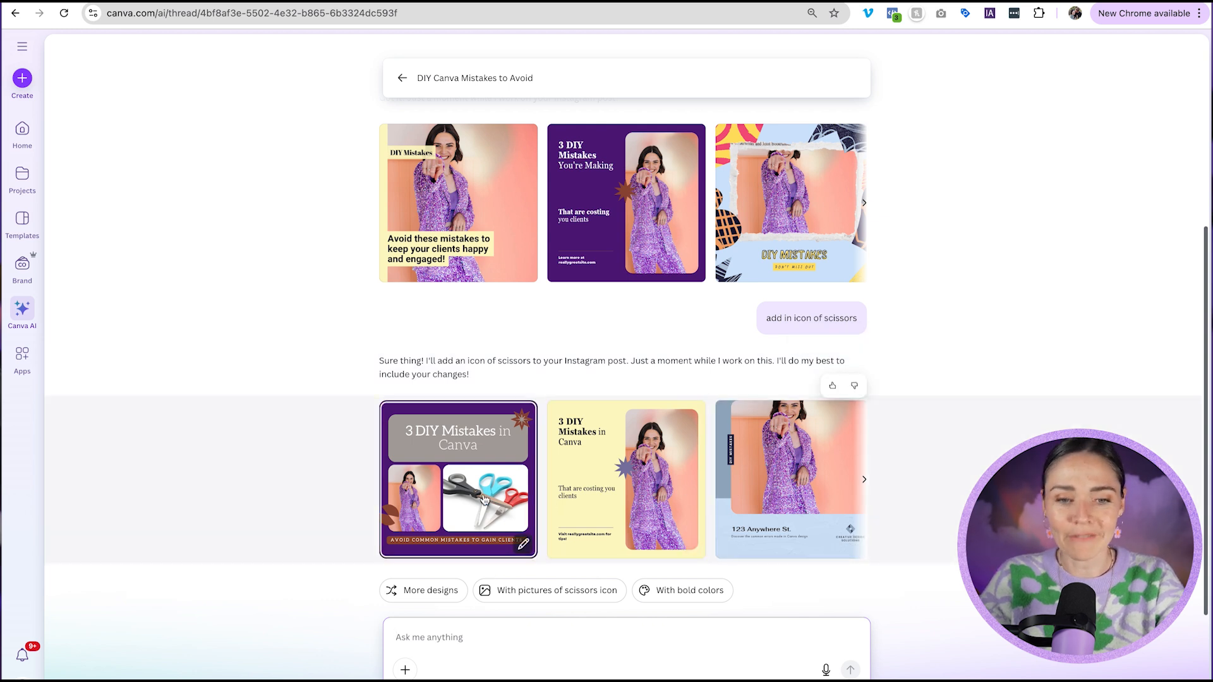
# Open the purple design for quick editing and append 'today' to its heading.
pyautogui.click(864, 479)
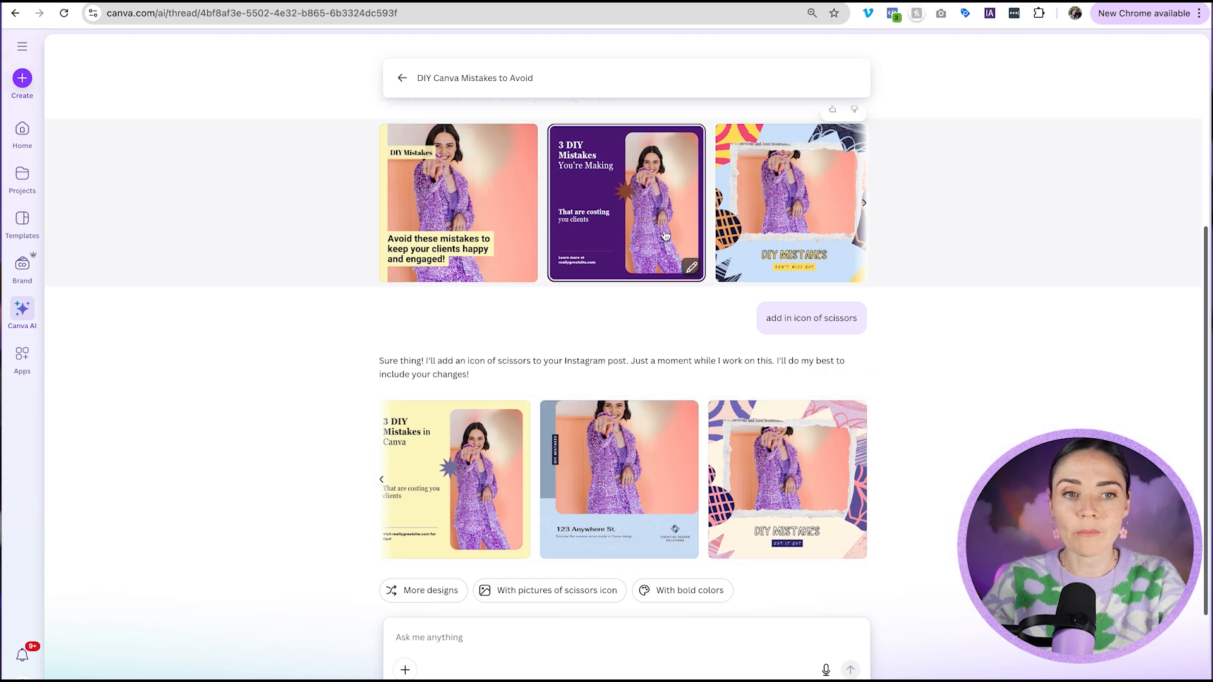
pyautogui.click(693, 270)
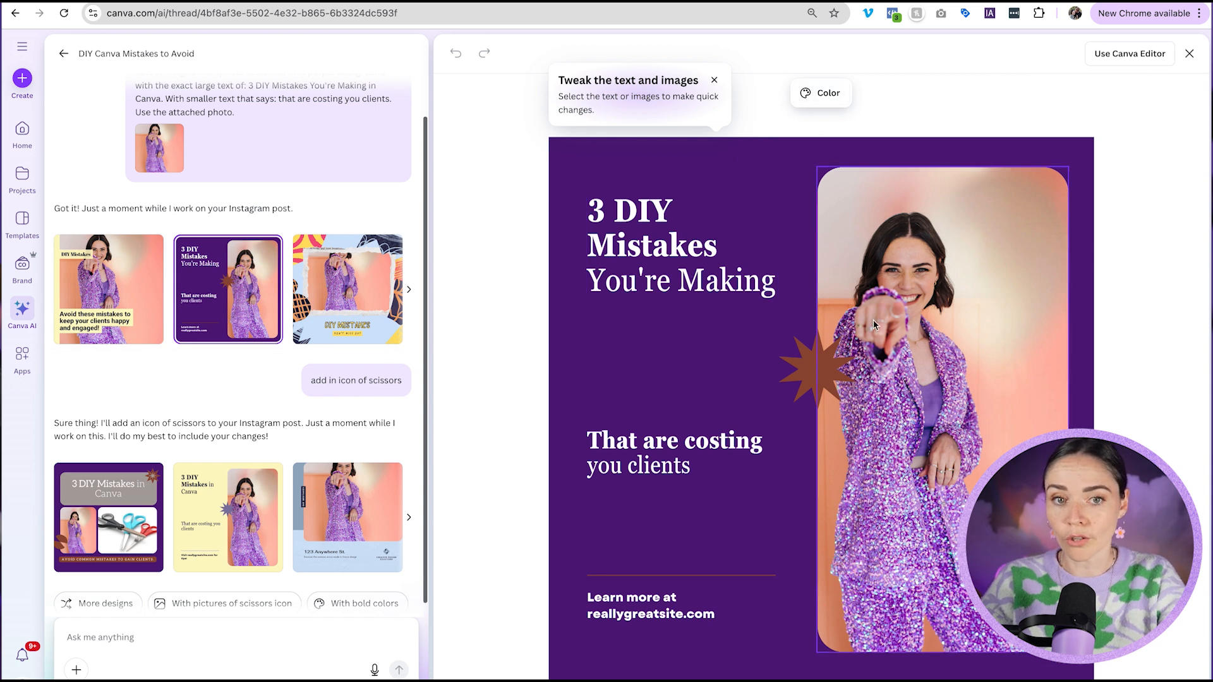
pyautogui.click(721, 212)
pyautogui.write('today')
pyautogui.click(778, 178)
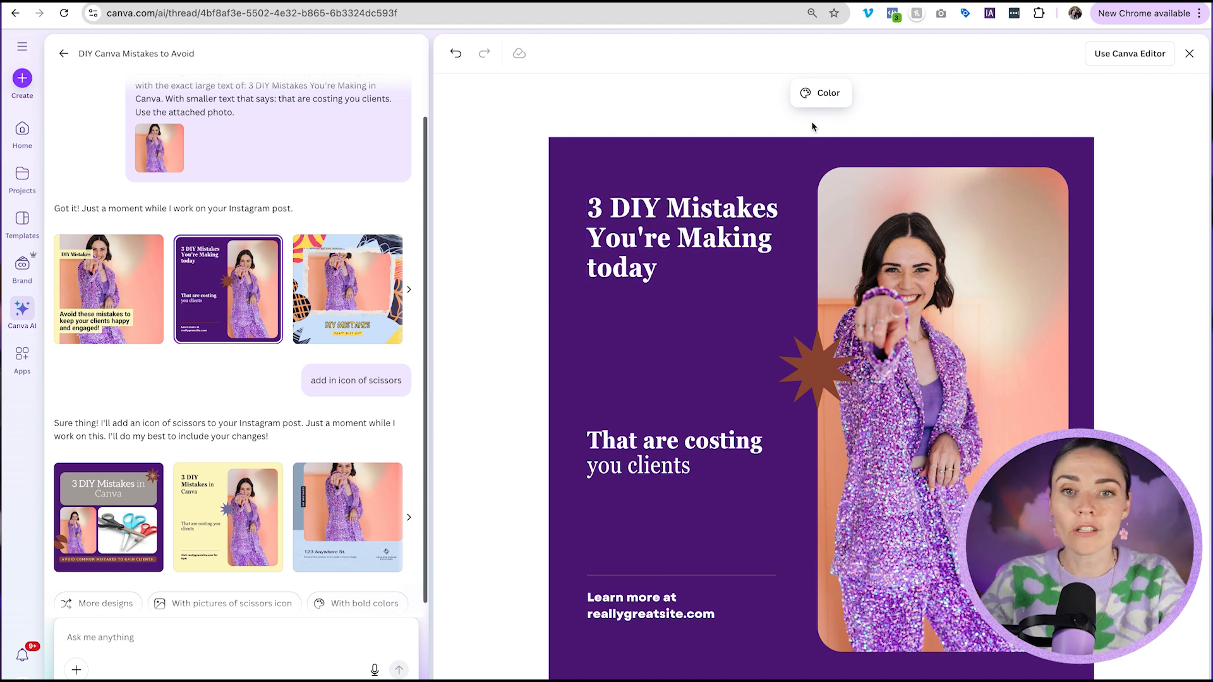
# Try several colour palette ideas on the design, settling on a purple and yellow palette.
pyautogui.click(812, 104)
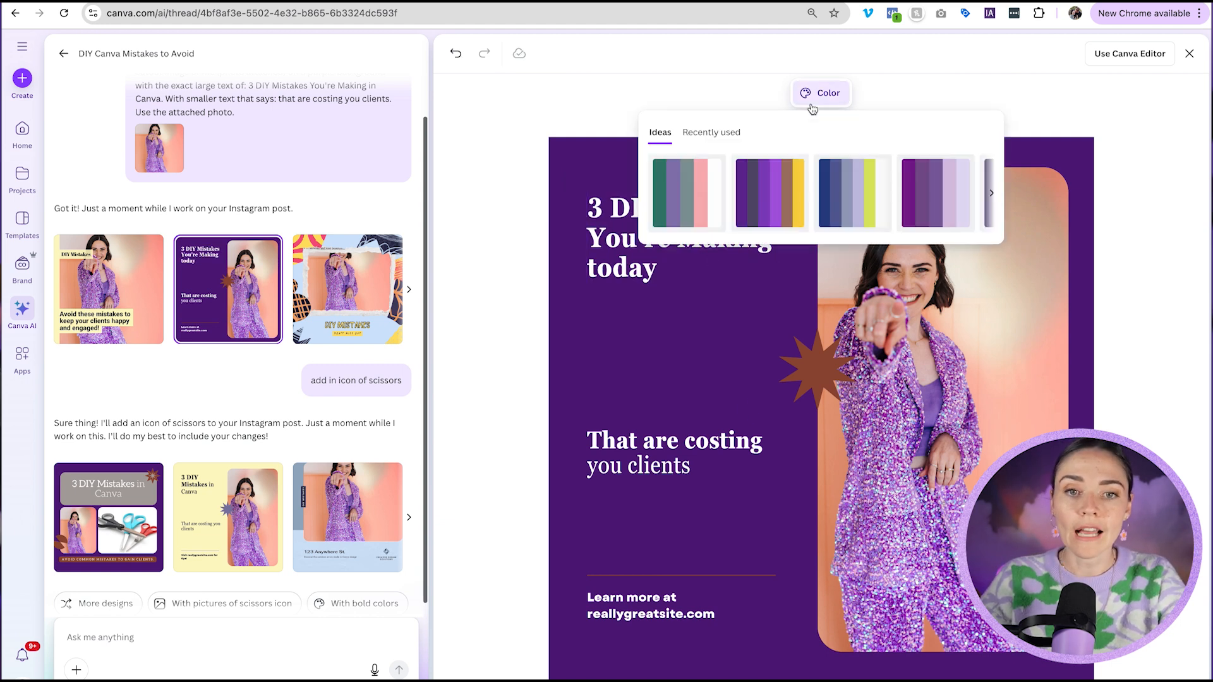
pyautogui.click(915, 193)
pyautogui.click(839, 198)
pyautogui.click(776, 197)
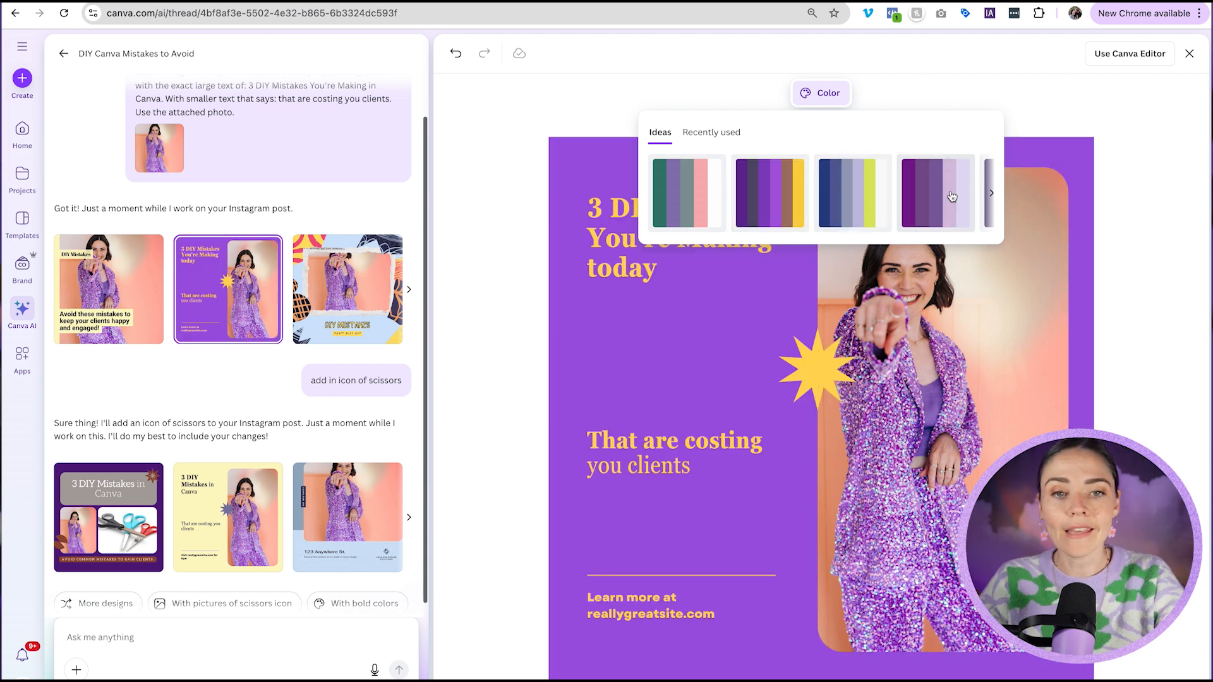
pyautogui.click(726, 137)
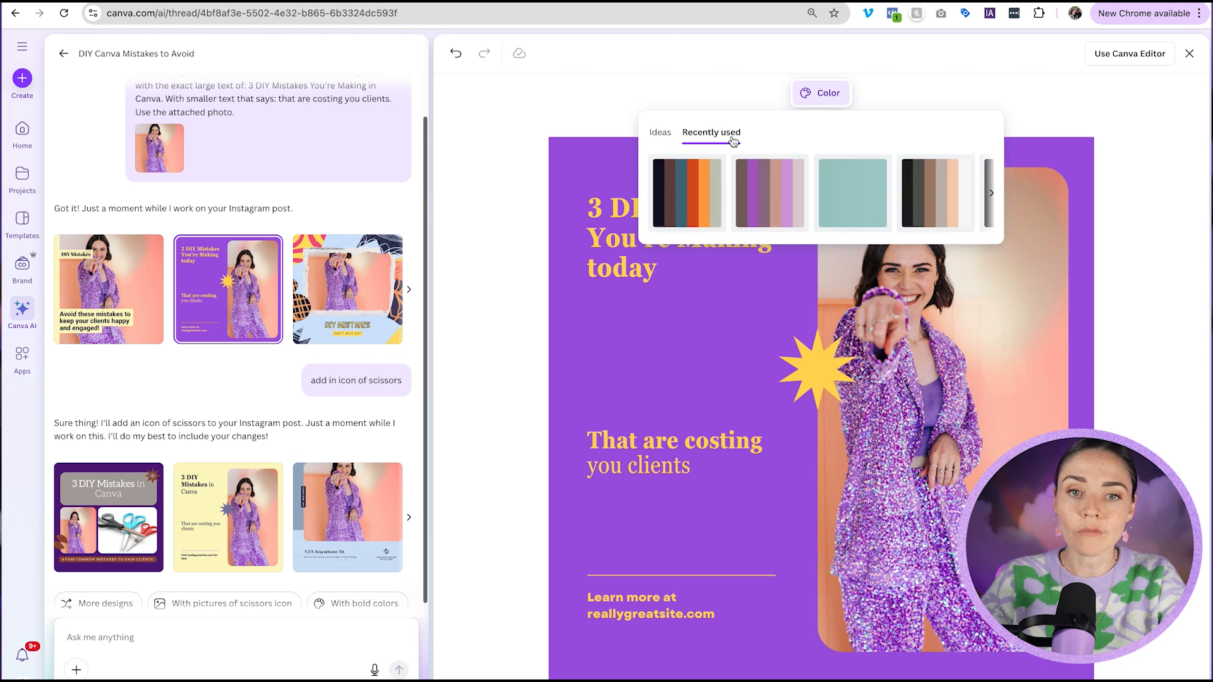
pyautogui.click(662, 139)
pyautogui.click(820, 94)
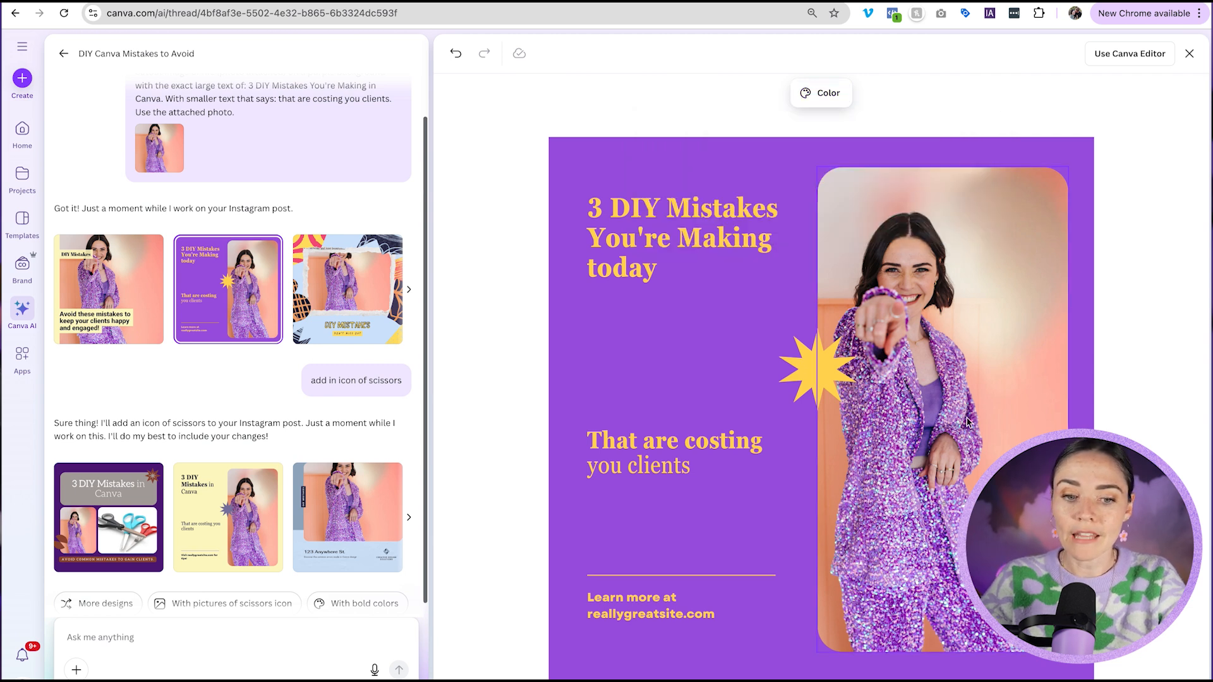
# Open the design in the full Canva editor.
pyautogui.click(706, 626)
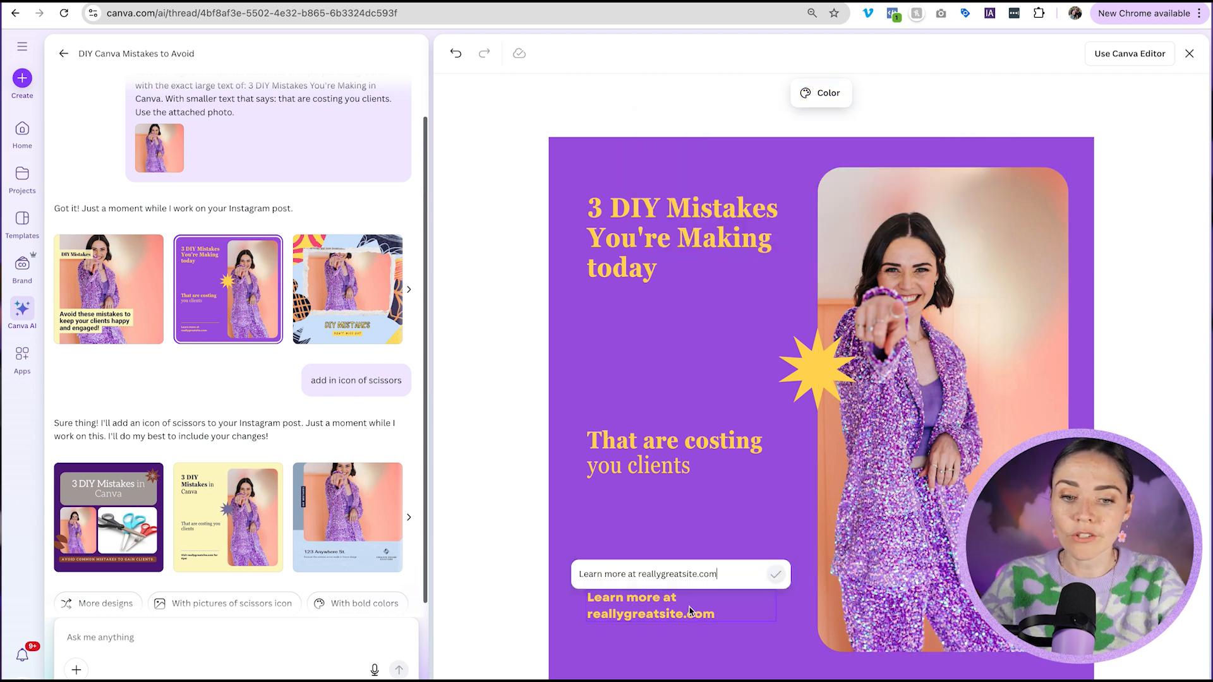
pyautogui.click(1117, 60)
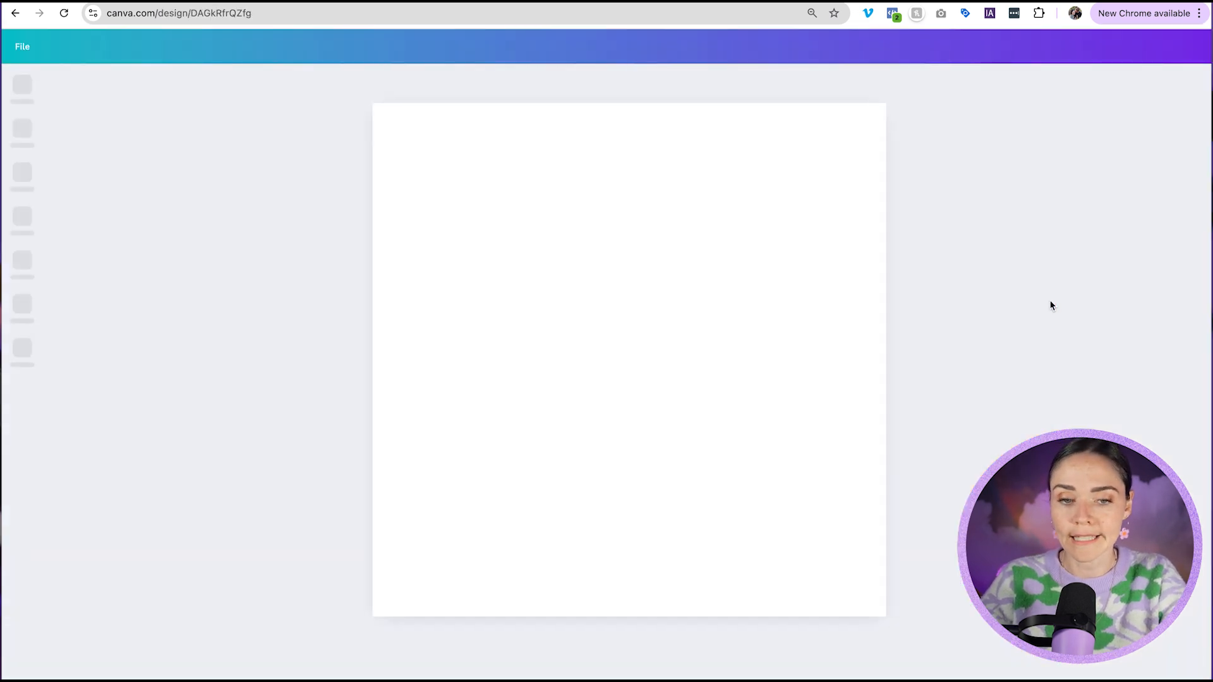
pyautogui.click(567, 396)
pyautogui.click(528, 415)
pyautogui.click(533, 414)
pyautogui.write('d')
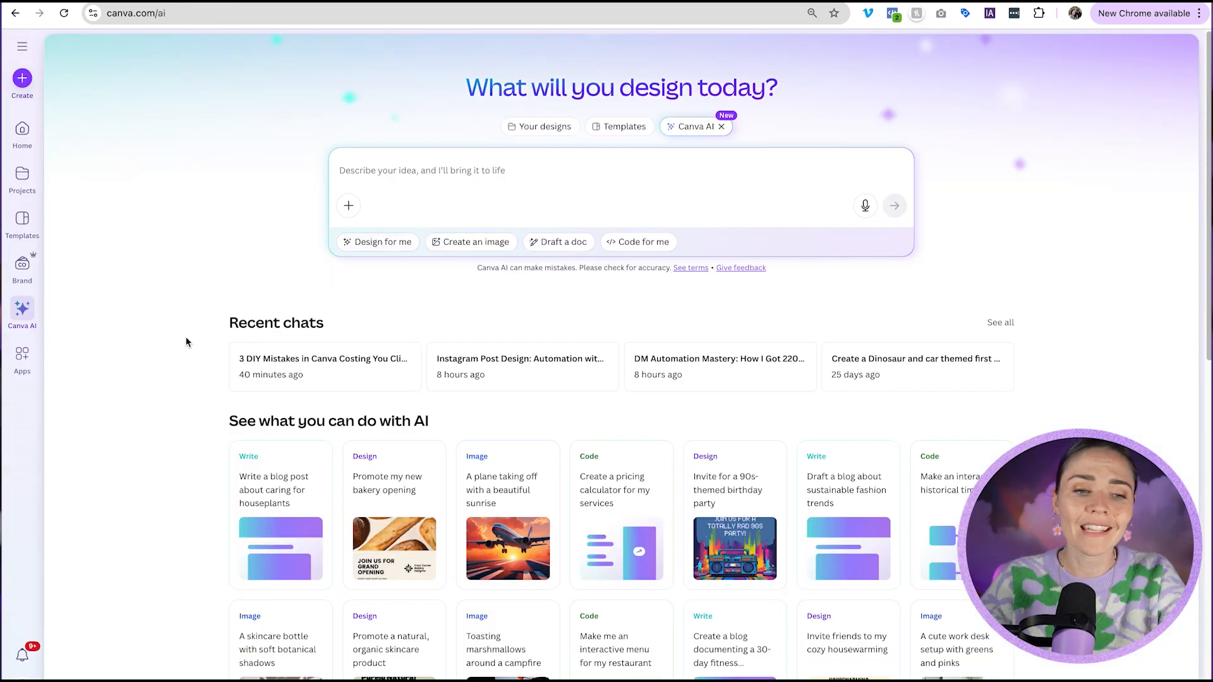
# Switch Canva AI to image creation mode.
pyautogui.scroll(-3, 187, 341)
pyautogui.scroll(-1, 185, 342)
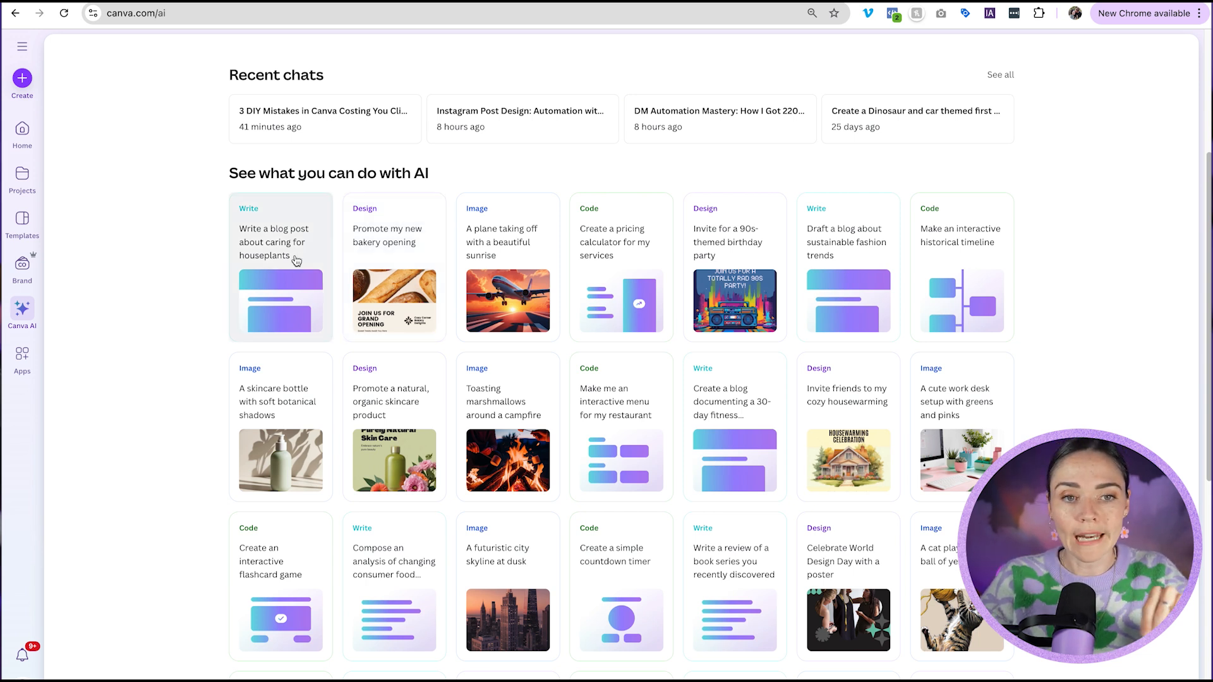
pyautogui.scroll(4, 296, 261)
pyautogui.click(462, 236)
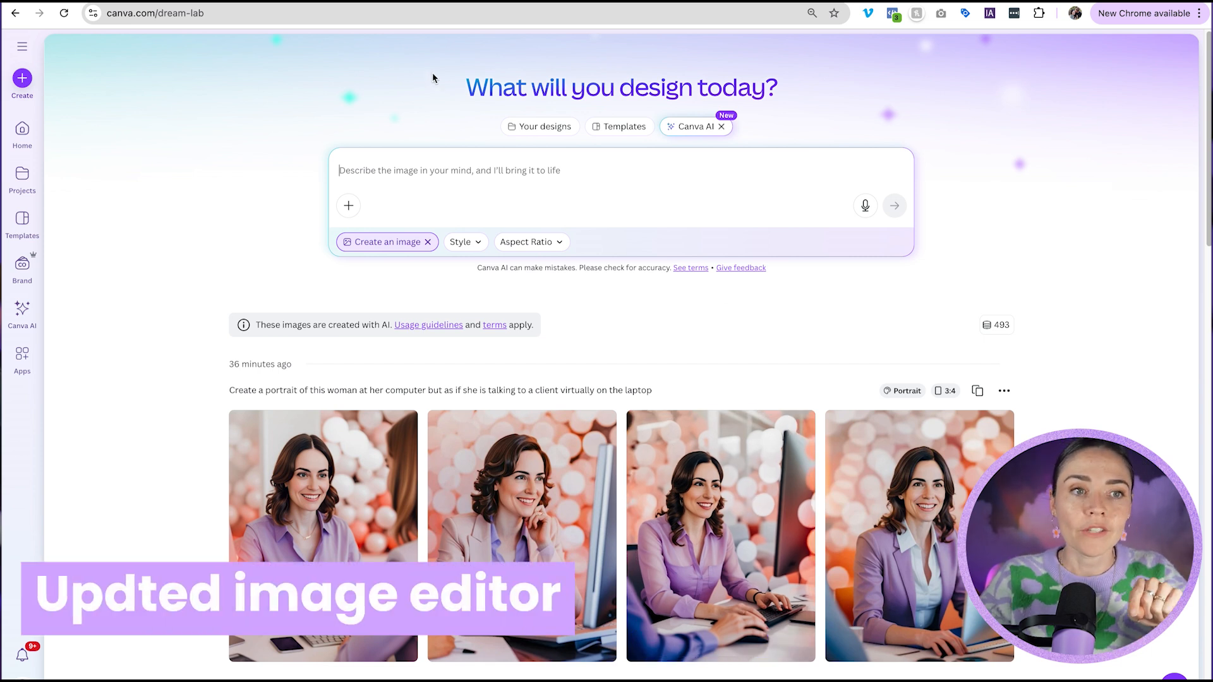
# Open the Photo editor's Perspective Correction on the pointing photo and try the vertical and horizontal perspective sliders.
pyautogui.click(29, 134)
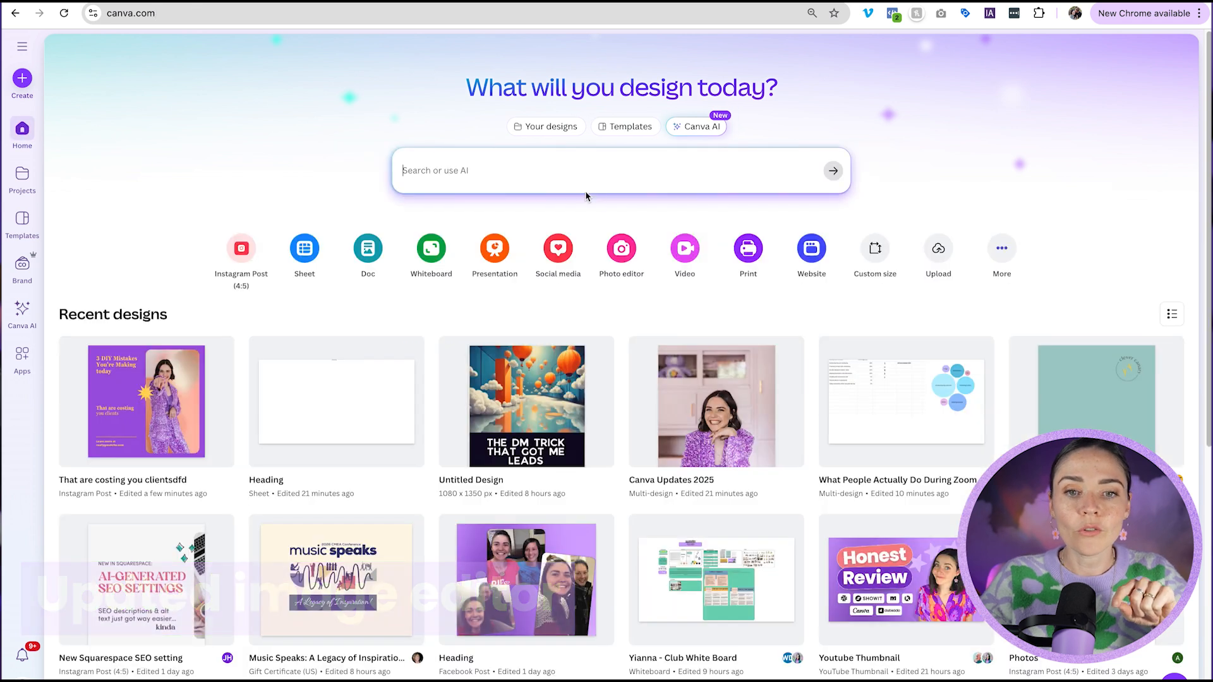
pyautogui.click(625, 259)
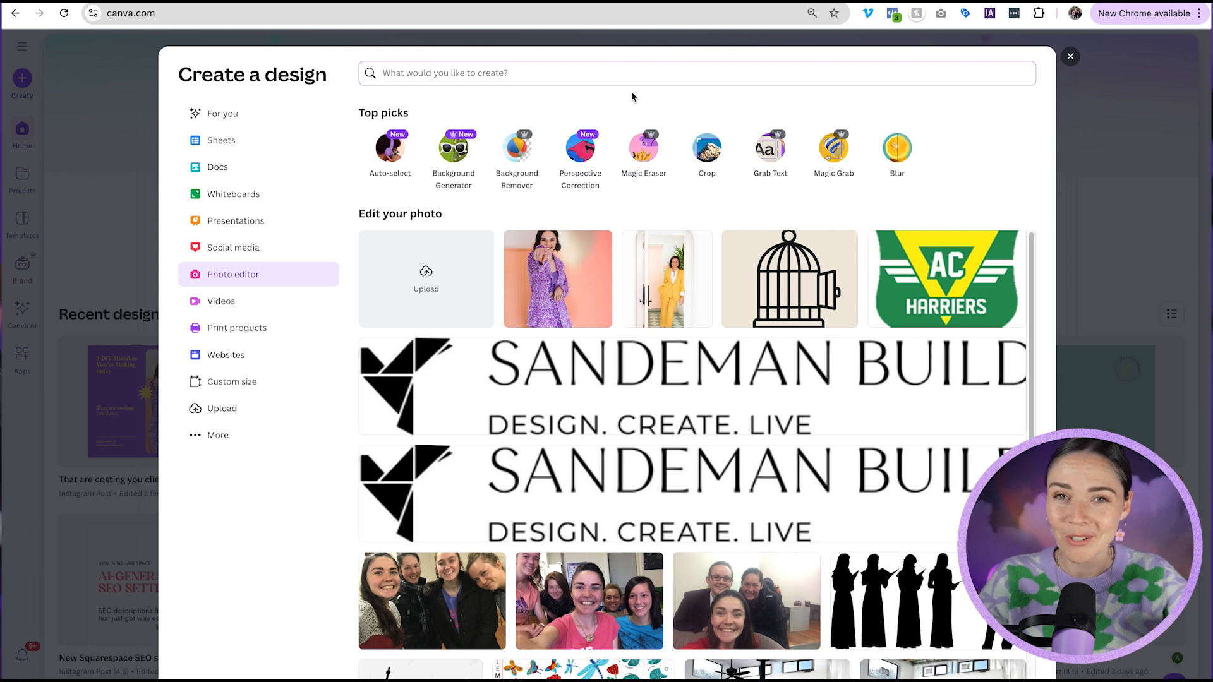
pyautogui.click(582, 152)
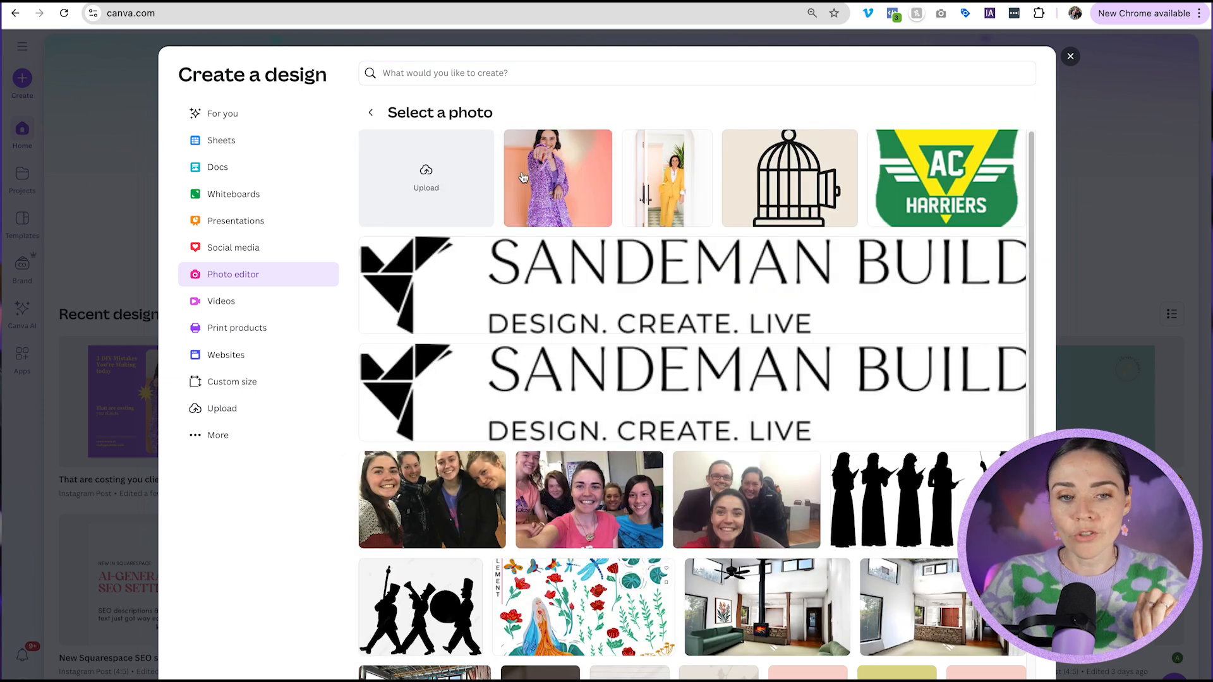
pyautogui.click(567, 178)
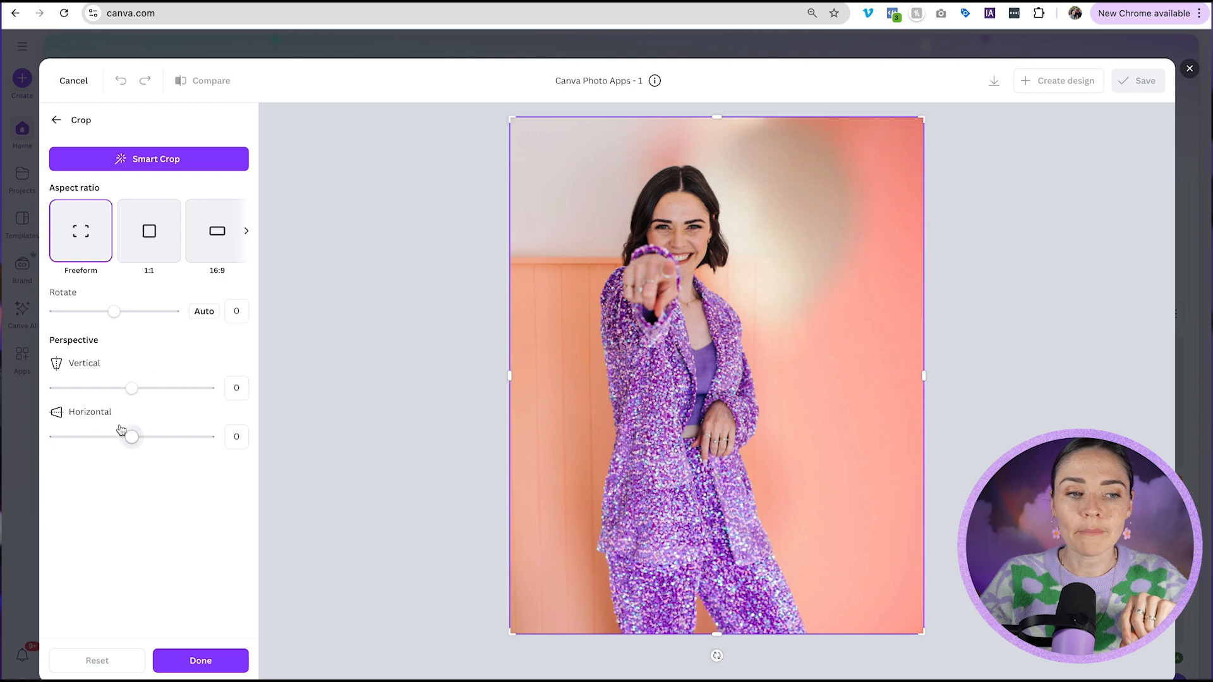
pyautogui.moveTo(131, 389)
pyautogui.mouseDown()
pyautogui.moveTo(158, 394)
pyautogui.moveTo(81, 390)
pyautogui.moveTo(47, 412)
pyautogui.moveTo(140, 412)
pyautogui.moveTo(191, 389)
pyautogui.moveTo(132, 388)
pyautogui.mouseUp()
pyautogui.moveTo(133, 435)
pyautogui.mouseDown()
pyautogui.moveTo(198, 435)
pyautogui.moveTo(25, 445)
pyautogui.moveTo(133, 436)
pyautogui.mouseUp()
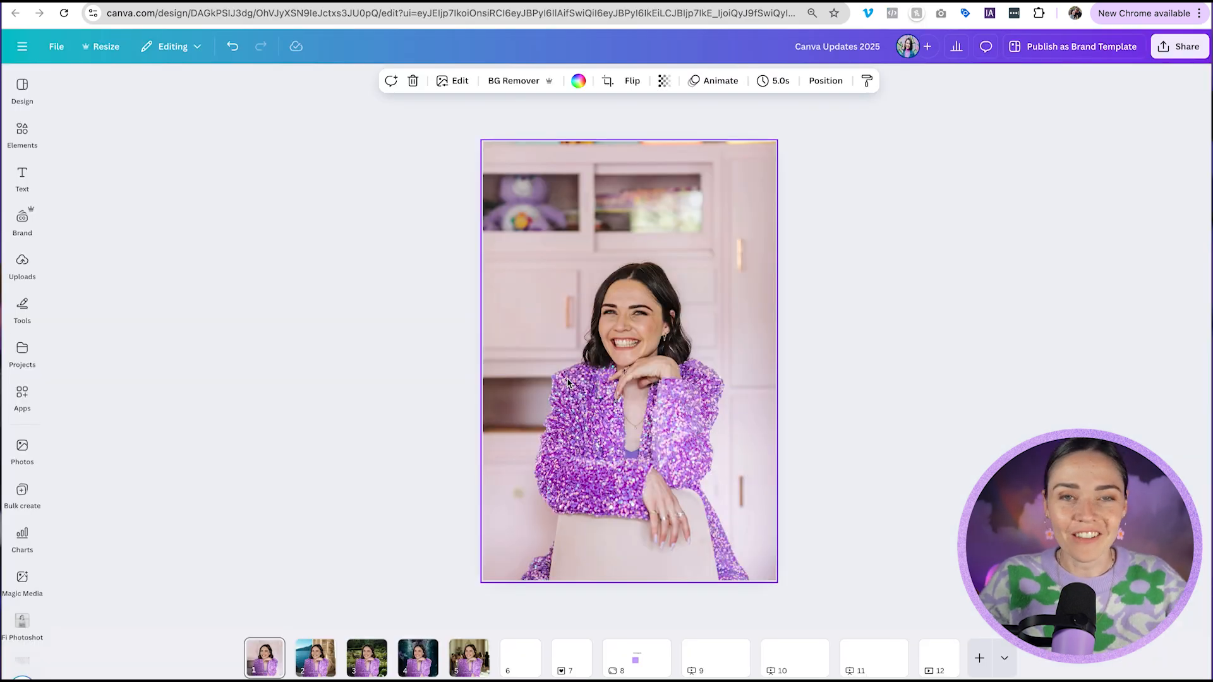
# Try selecting the person in the photo with the Click area tool, erasing her with Magic Eraser, then reset the tools.
pyautogui.click(707, 258)
pyautogui.click(635, 252)
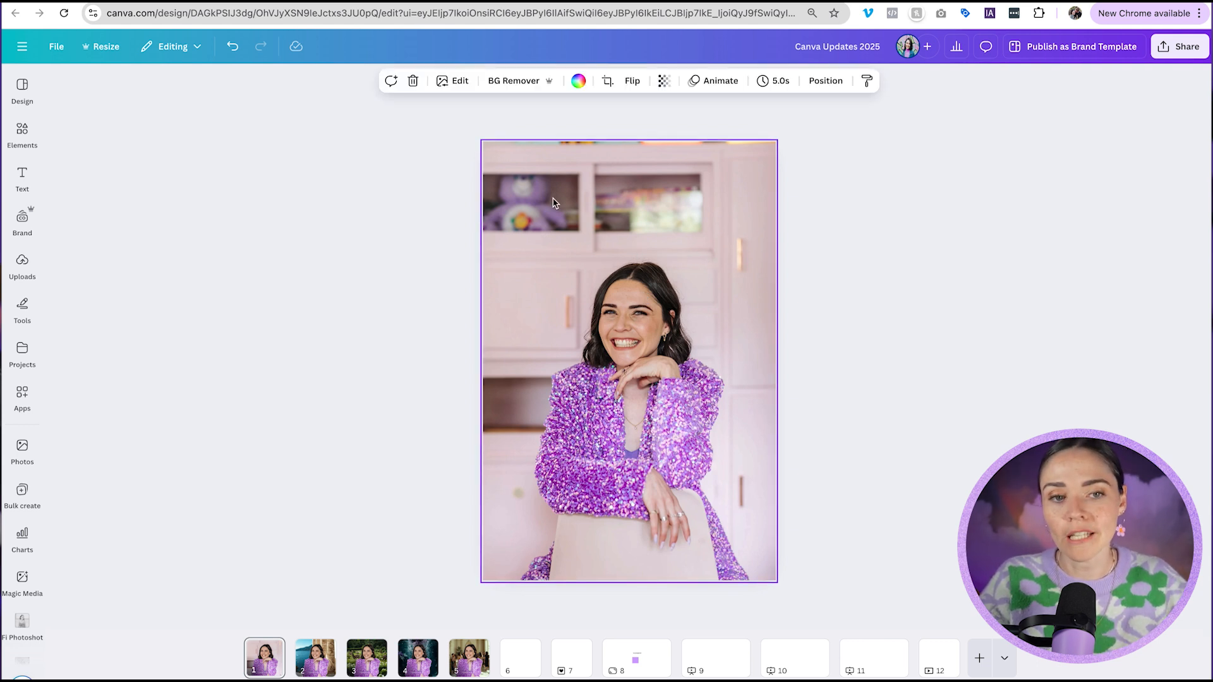
pyautogui.click(453, 80)
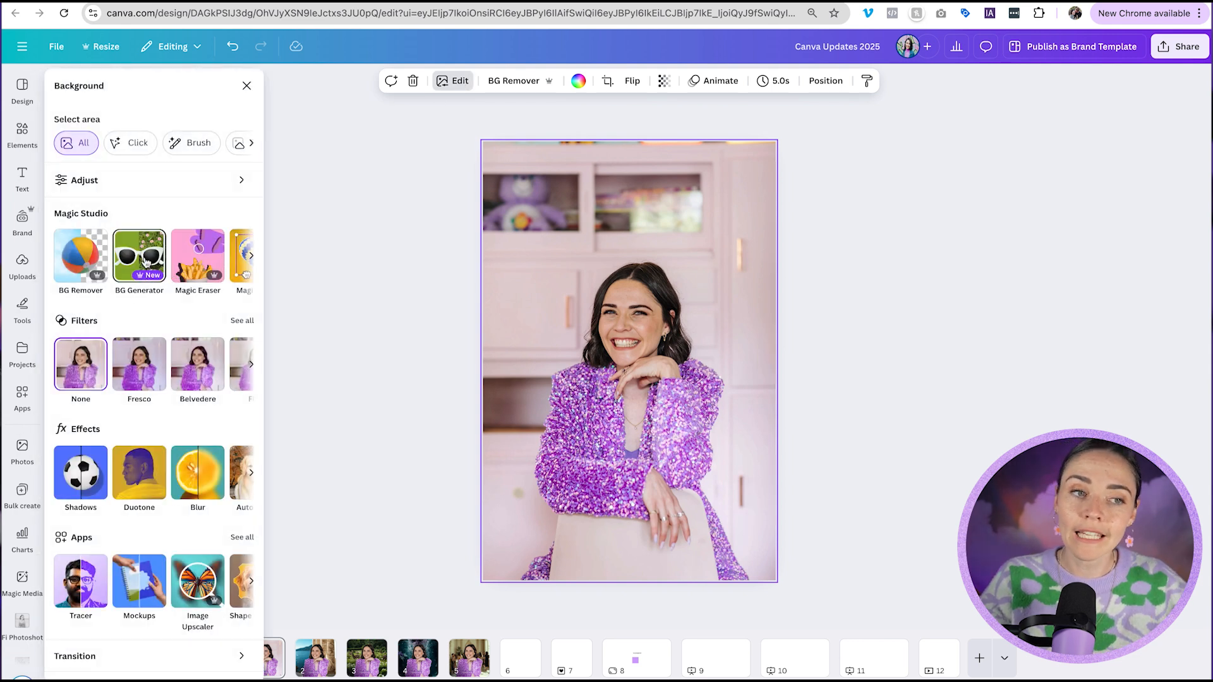
pyautogui.click(139, 144)
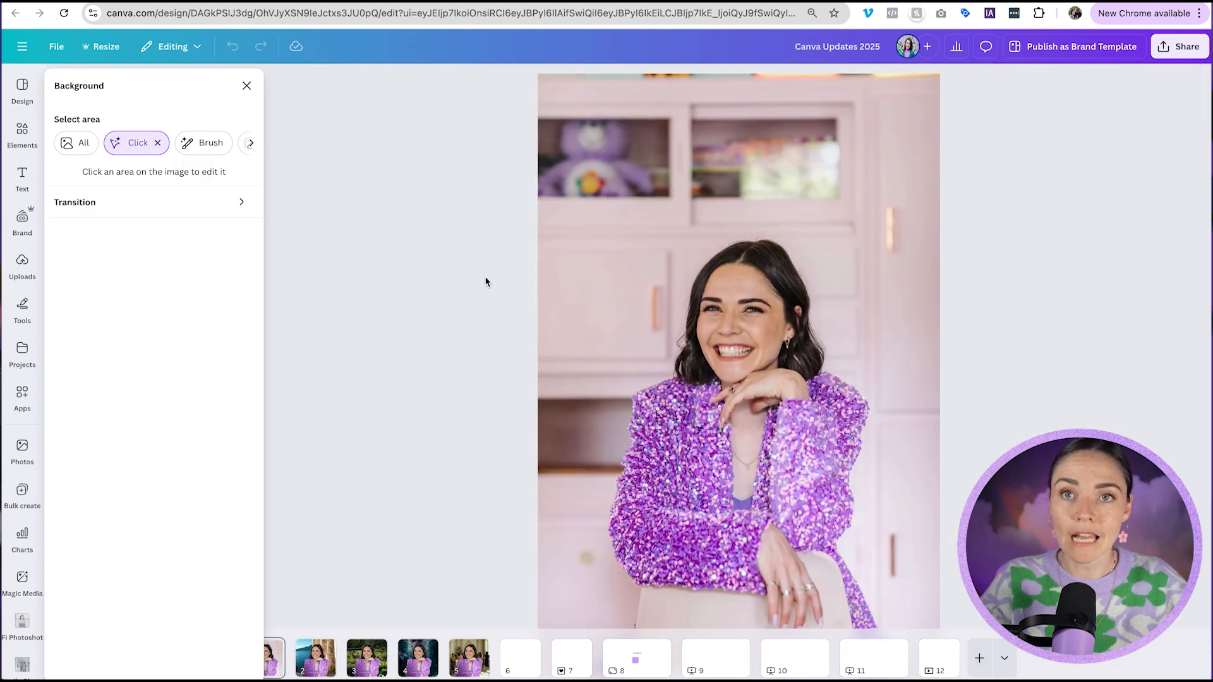
pyautogui.click(742, 357)
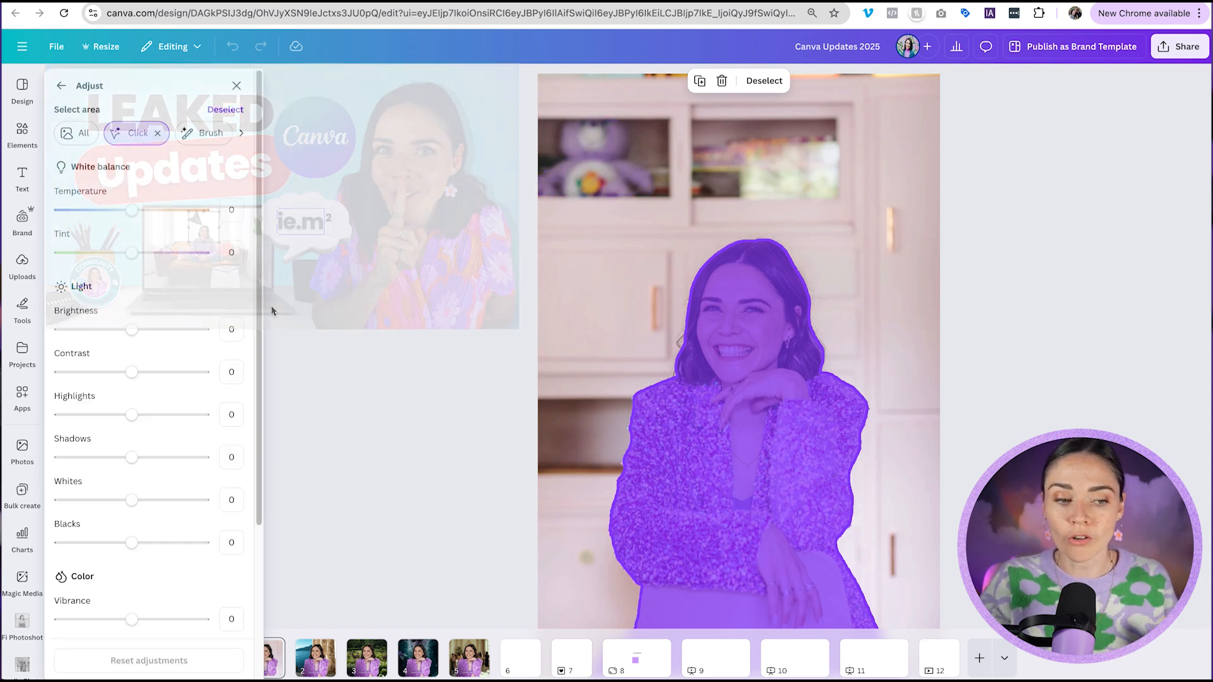
pyautogui.click(62, 86)
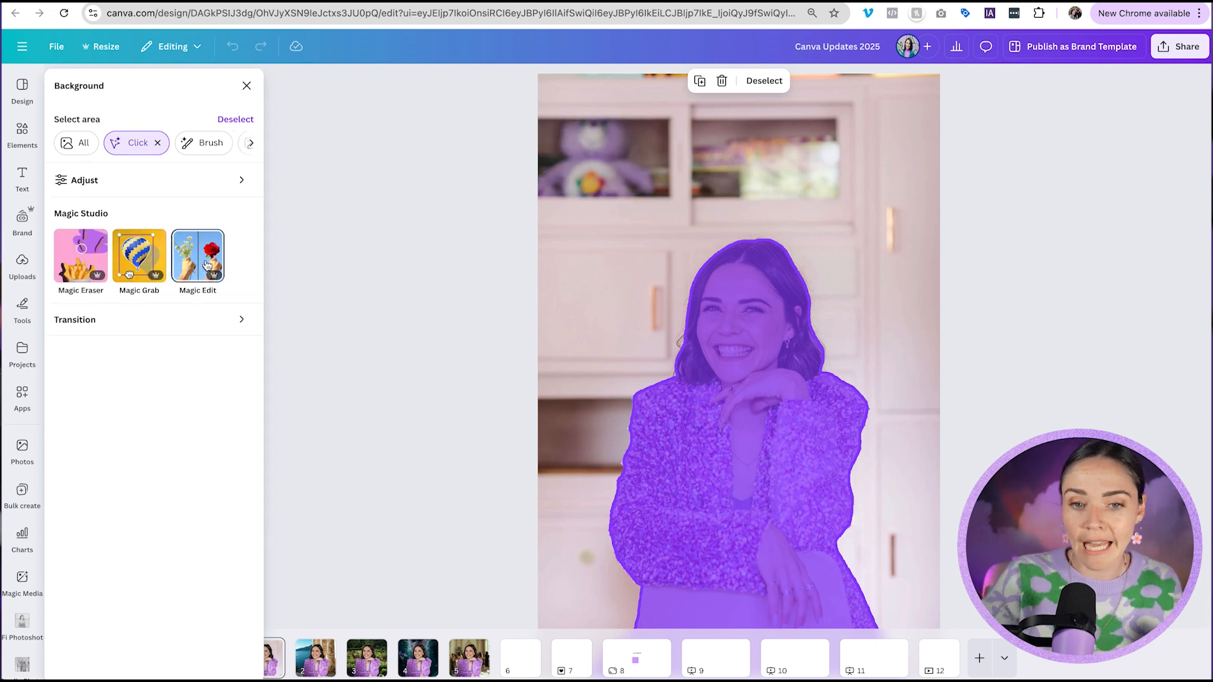
pyautogui.click(85, 264)
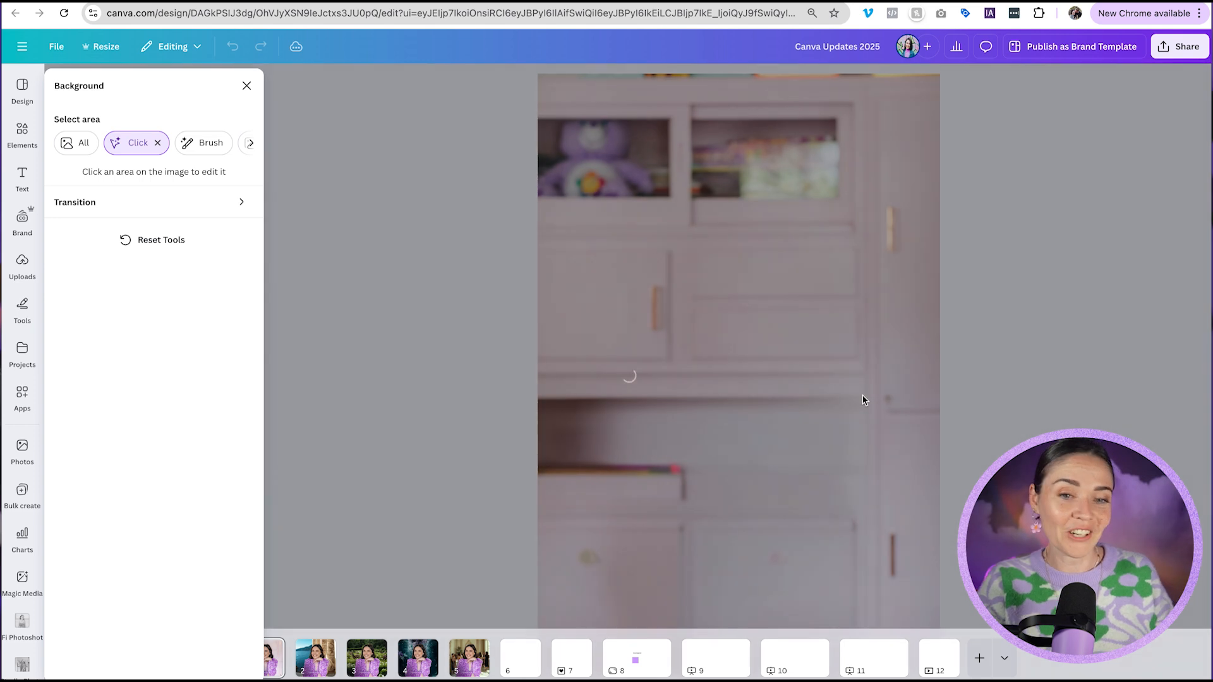
pyautogui.click(863, 400)
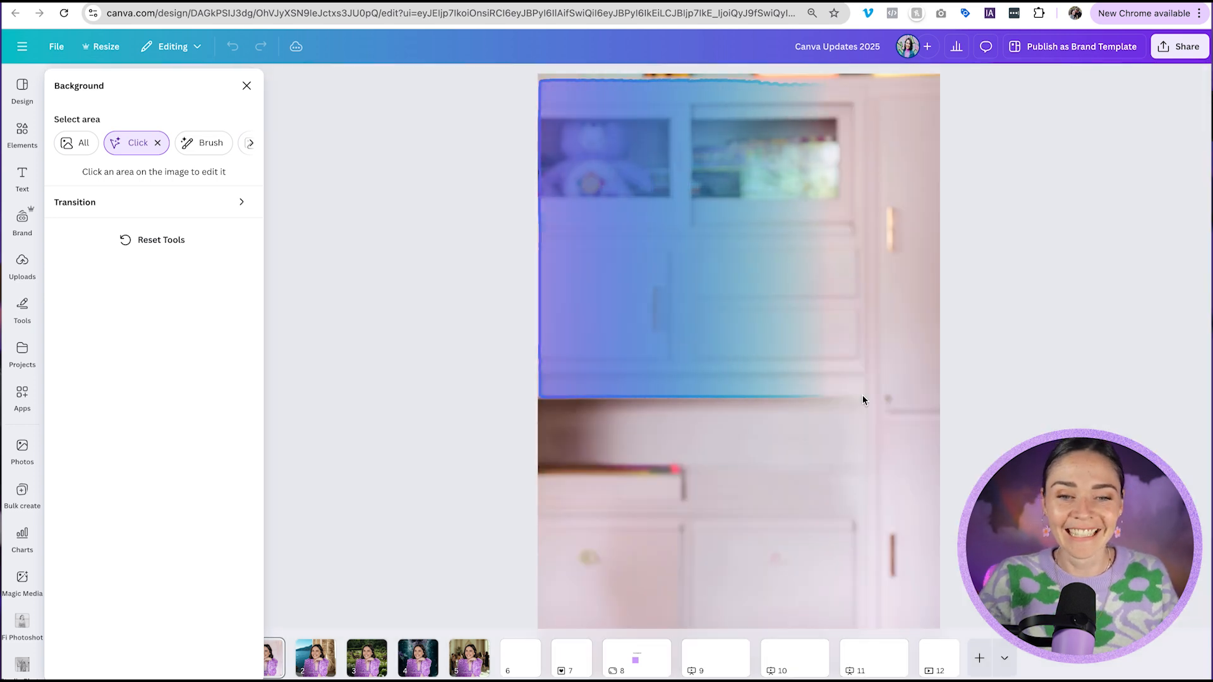
pyautogui.click(151, 242)
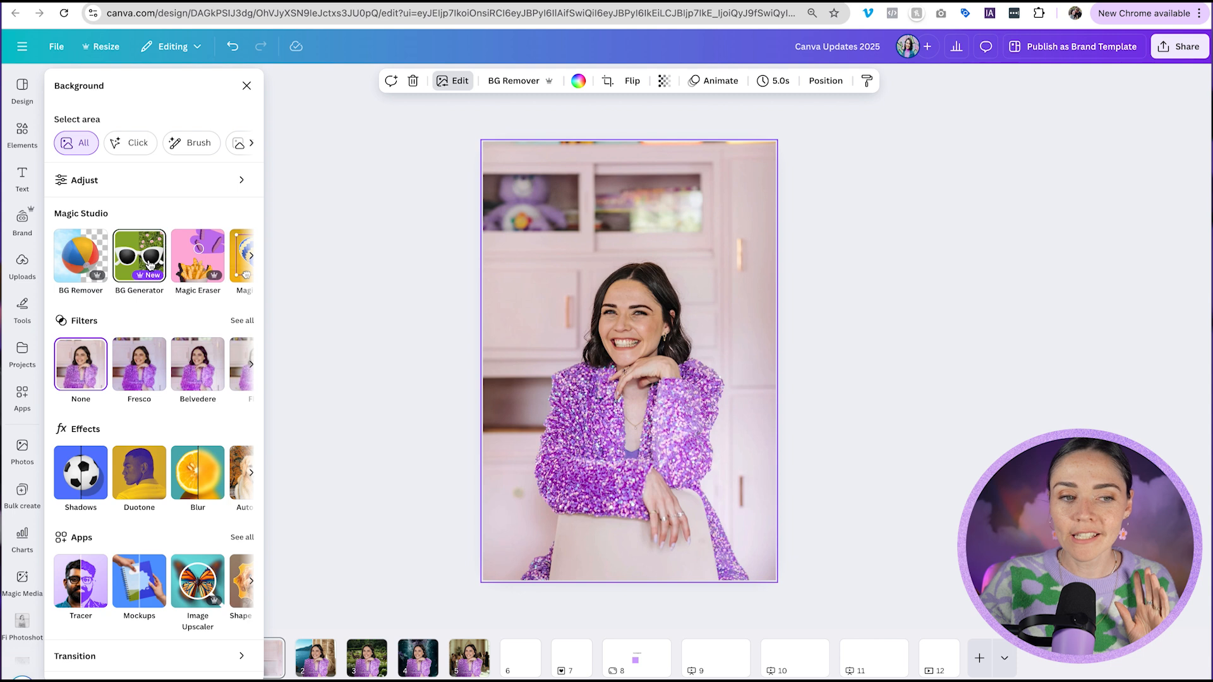
# Generate a 'busy shopping centre' background for the photo with Background Generator and apply the top-right variant.
pyautogui.click(150, 265)
pyautogui.click(132, 141)
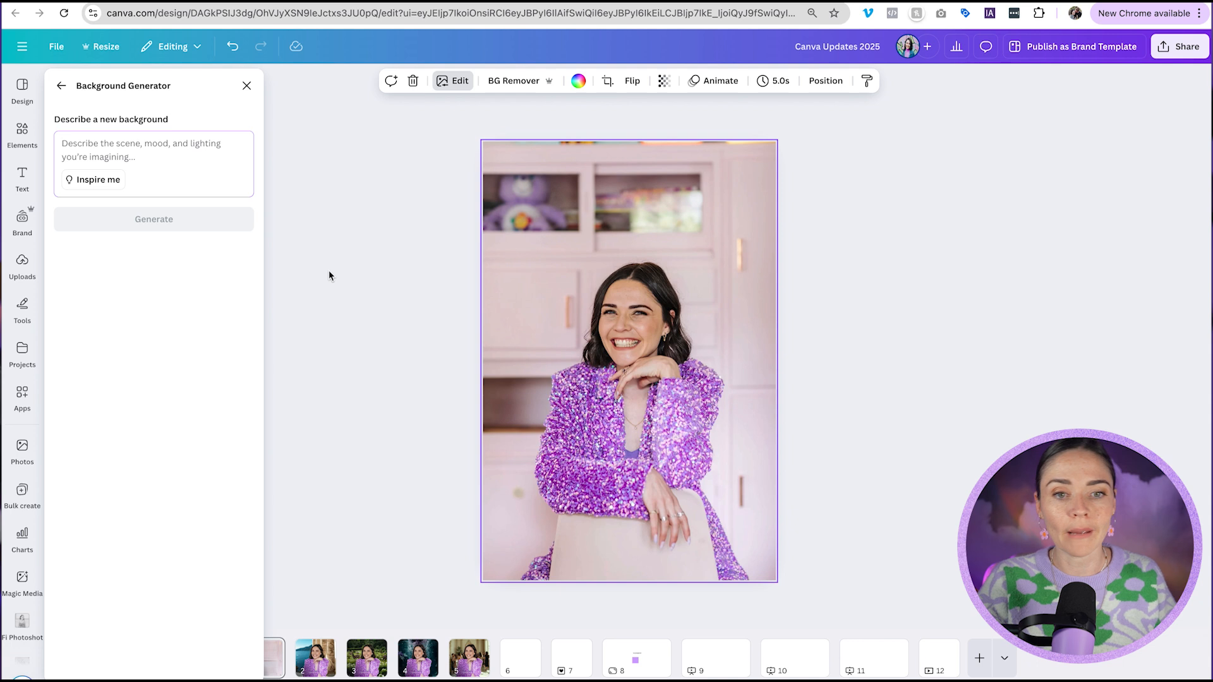
pyautogui.write('busy shopping centre')
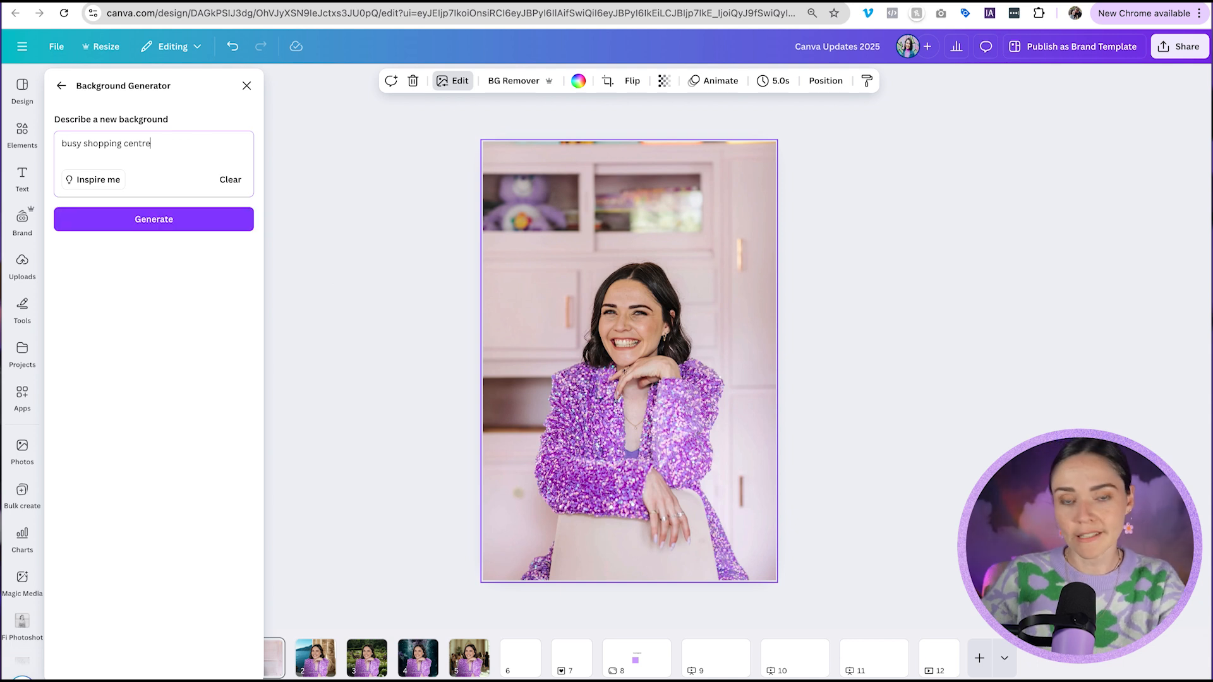
pyautogui.click(218, 215)
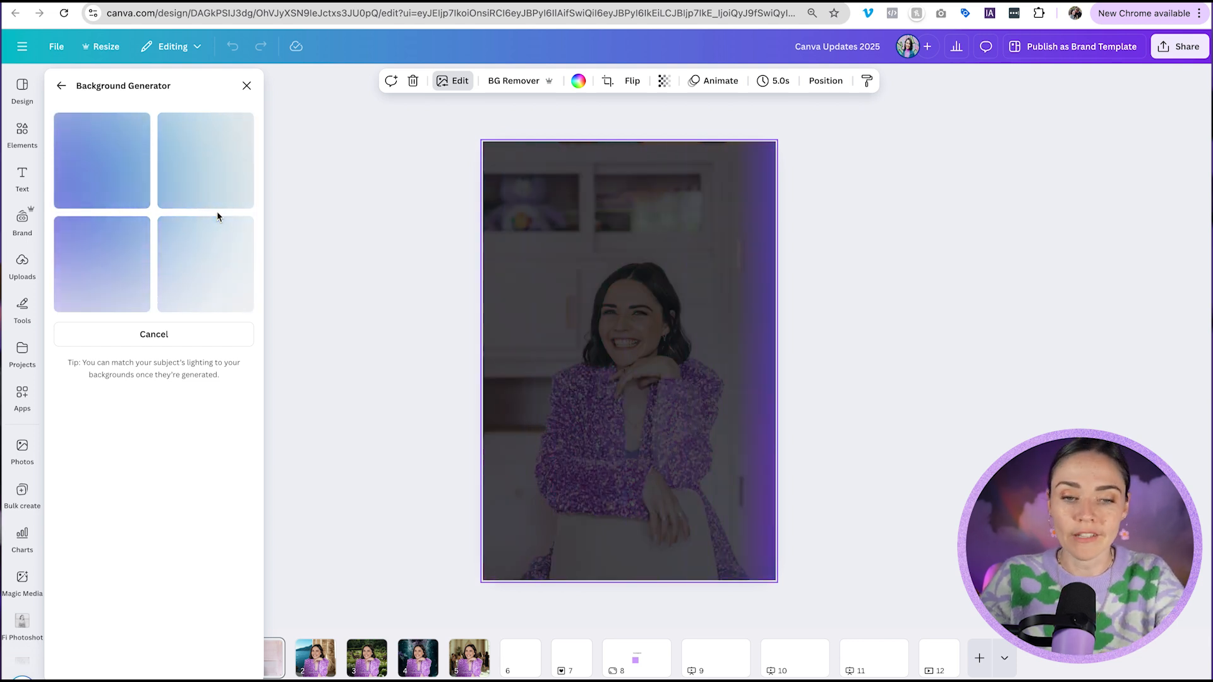
pyautogui.click(211, 273)
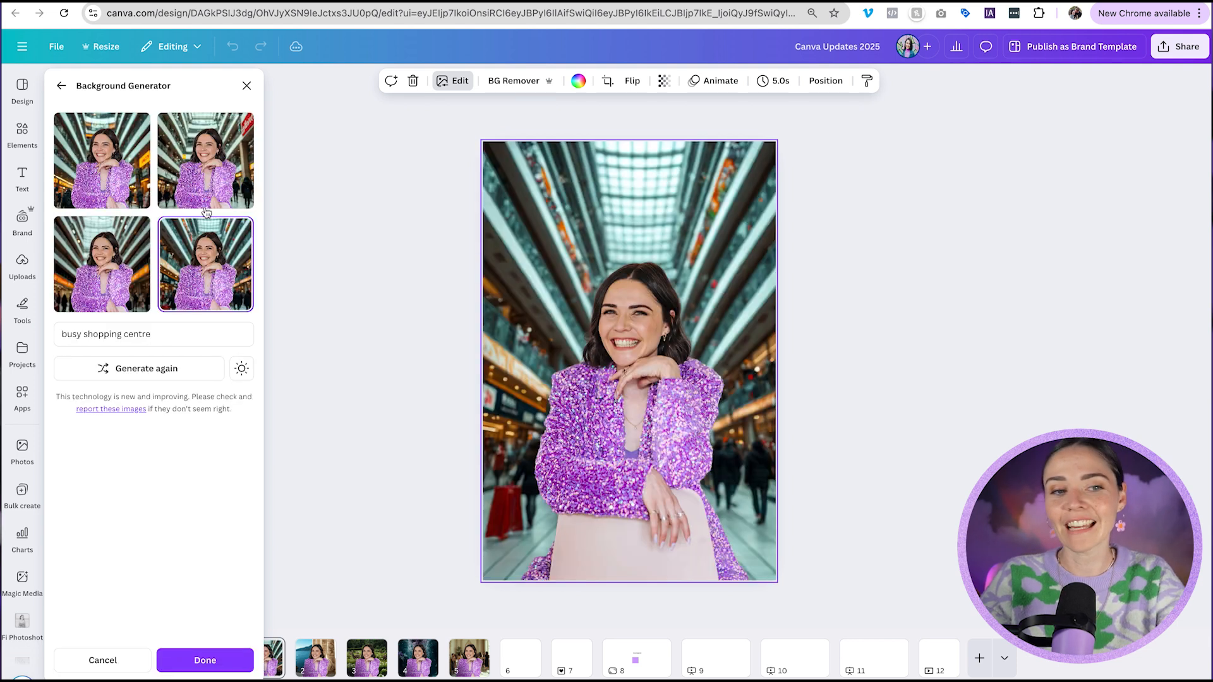
pyautogui.click(198, 169)
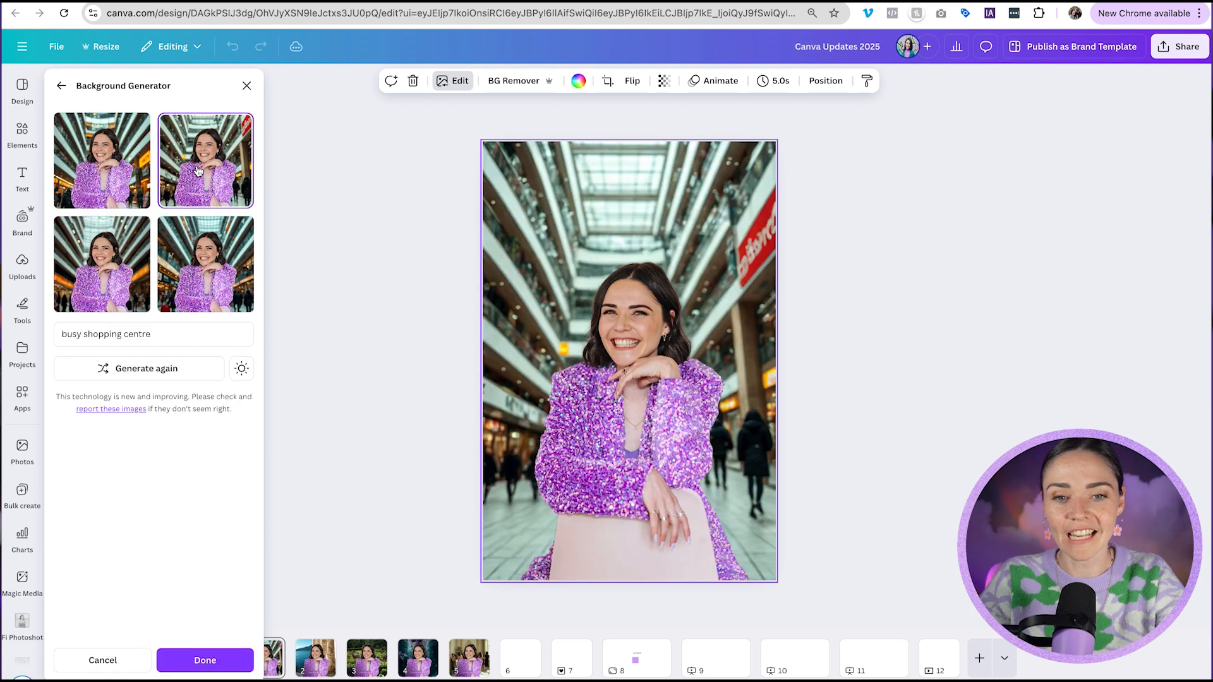
pyautogui.click(125, 180)
pyautogui.click(117, 254)
pyautogui.click(196, 169)
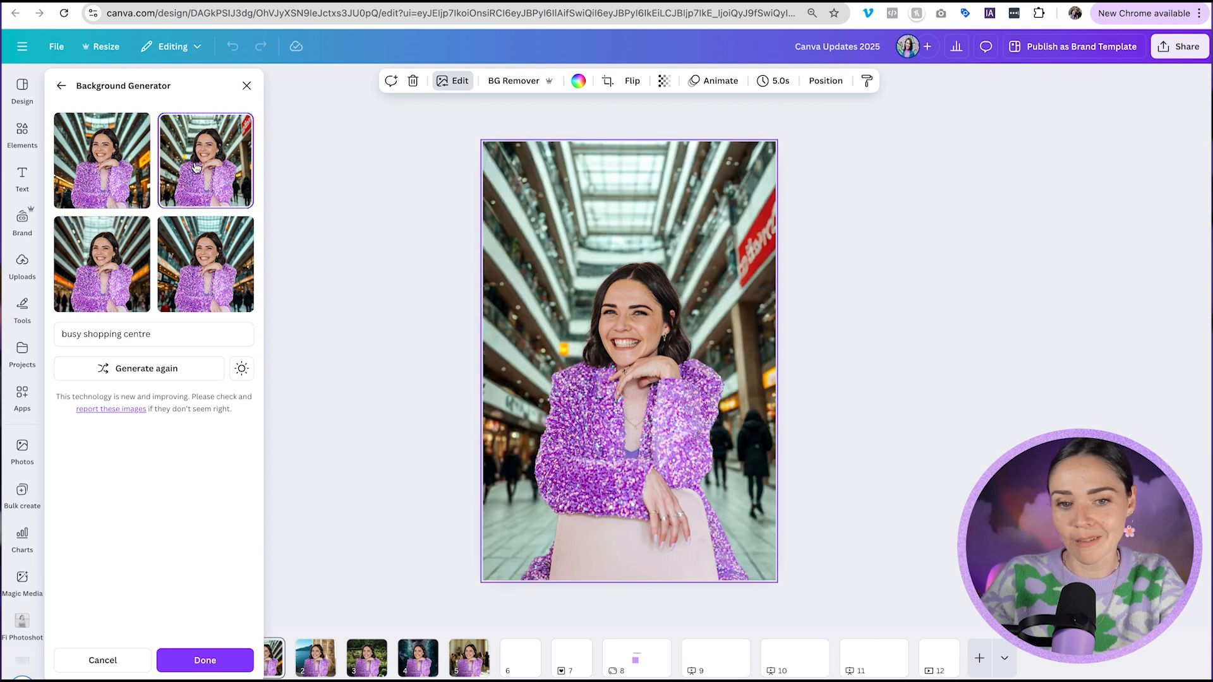
pyautogui.click(206, 662)
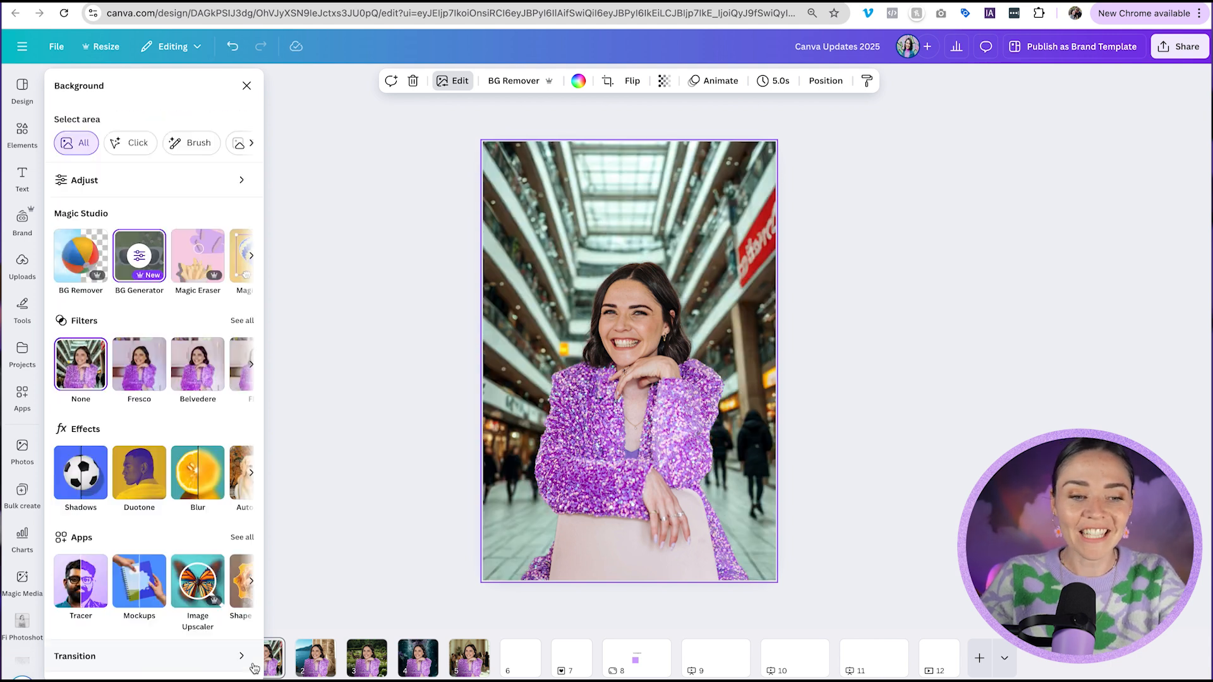
# Browse pages 2 to 5 to view the other generated background examples.
pyautogui.click(322, 665)
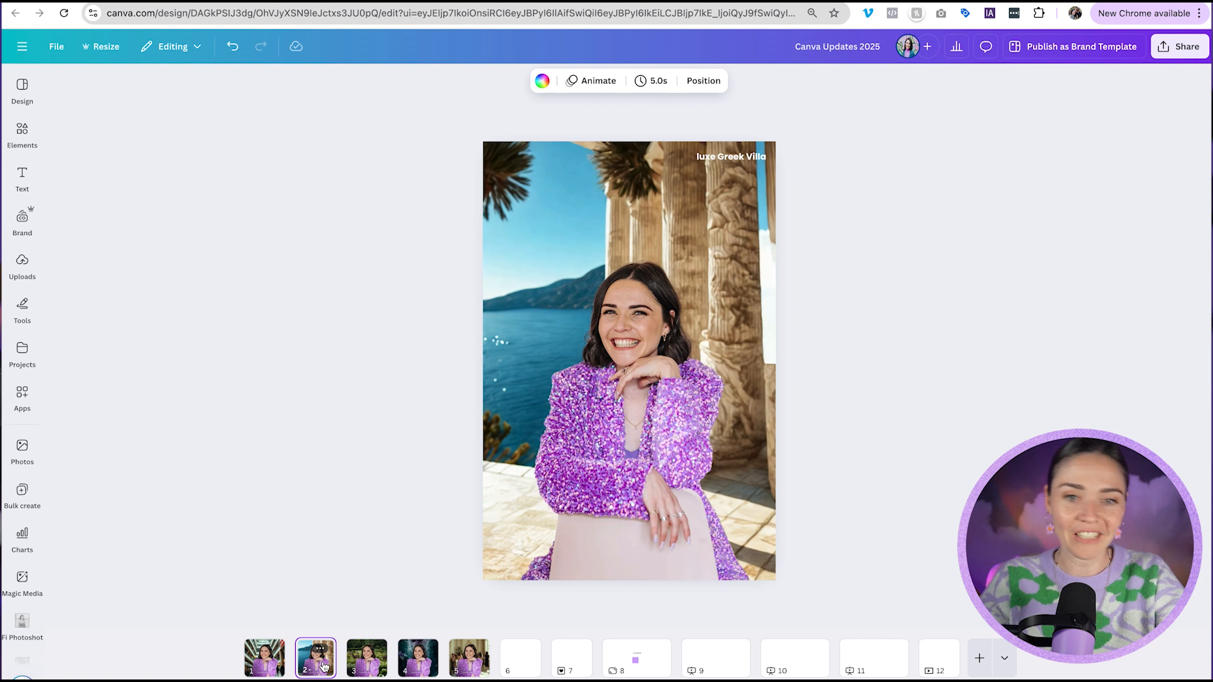
pyautogui.click(371, 673)
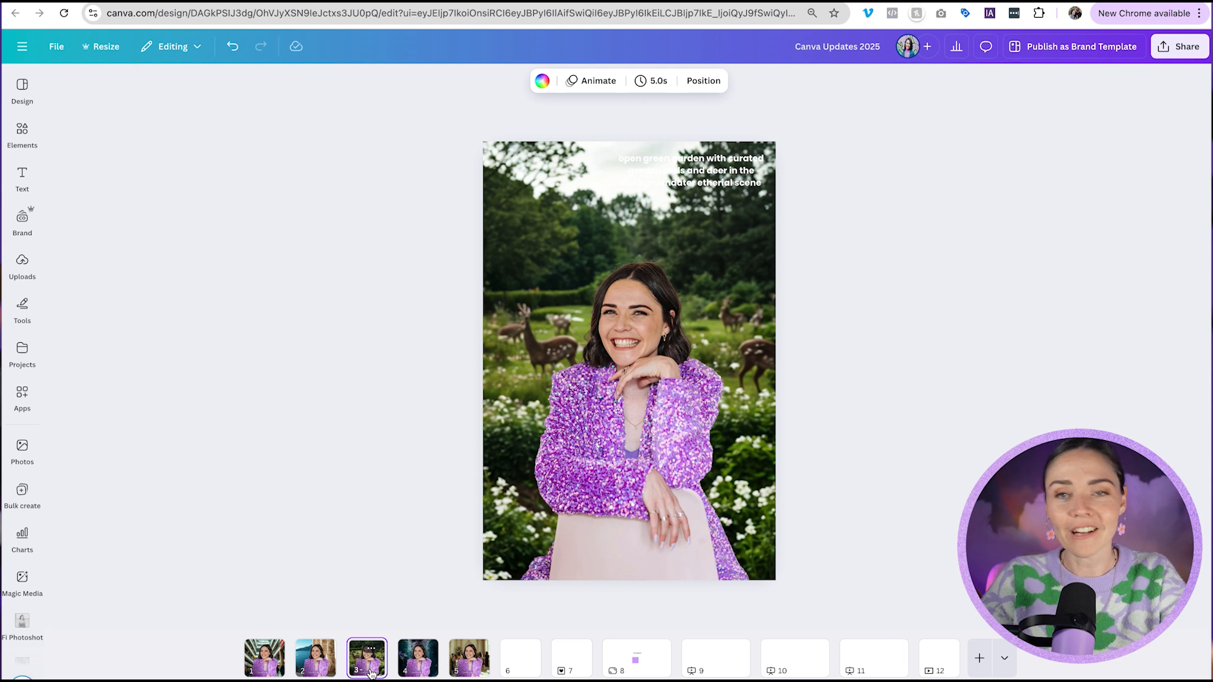
pyautogui.click(415, 668)
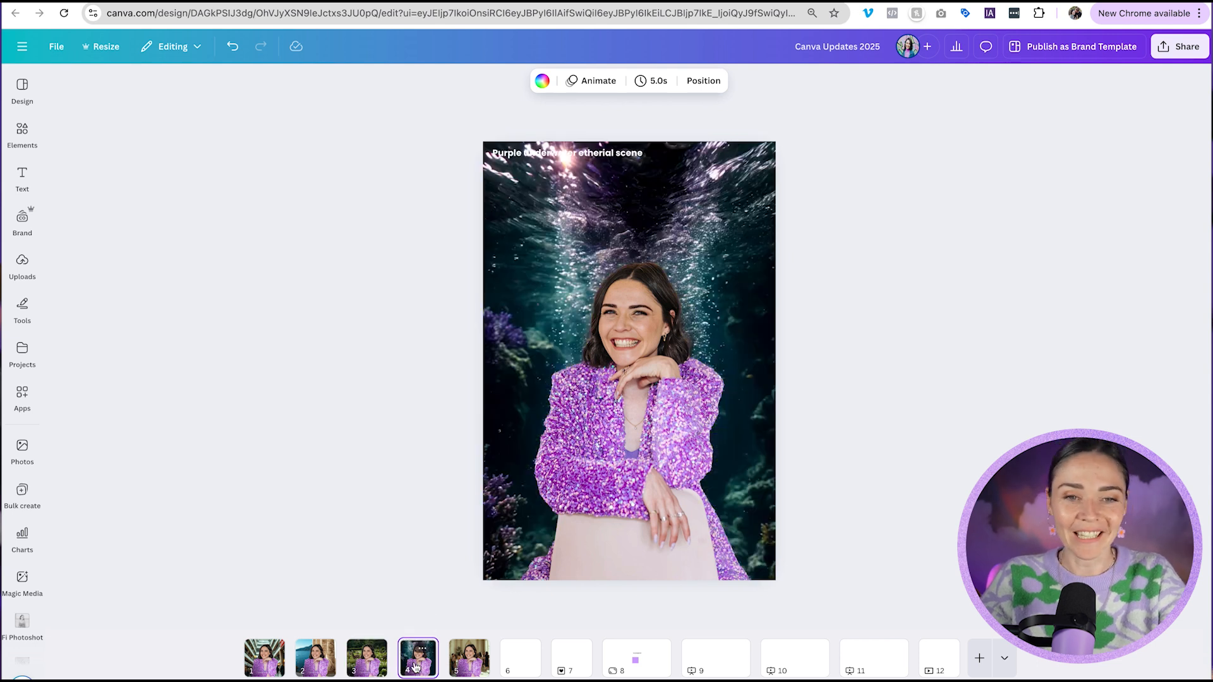
pyautogui.click(465, 667)
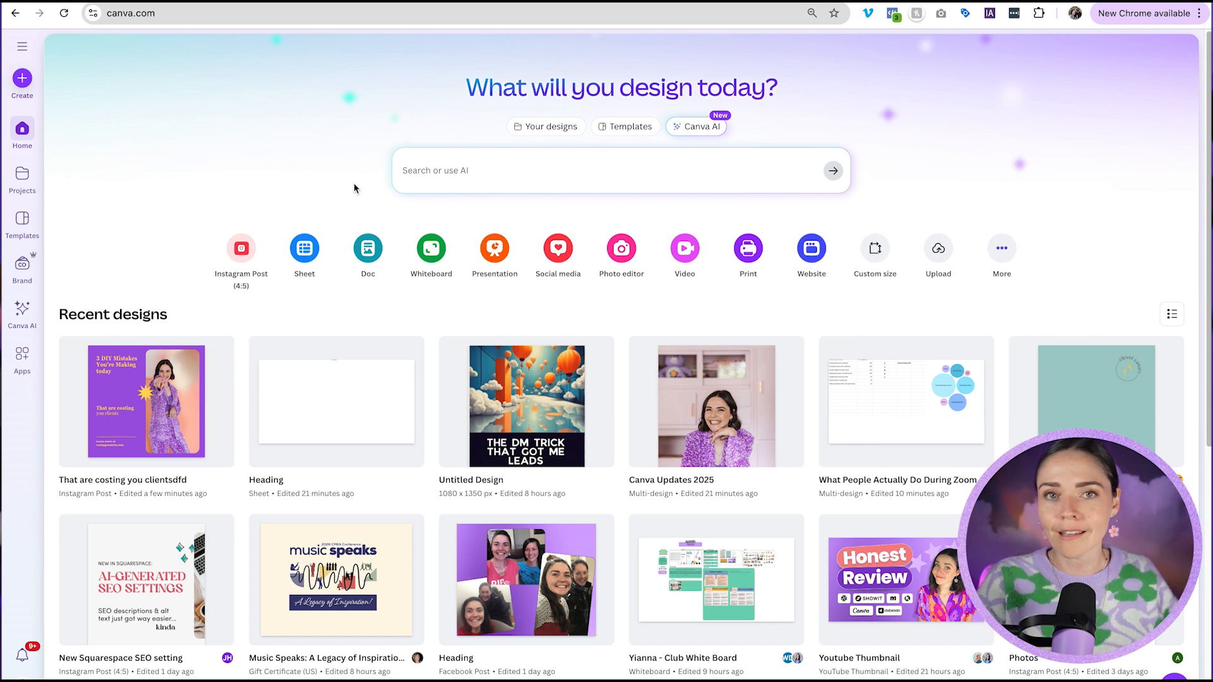
# Open Canva AI's Code for me mode and copy the Design Decision Dice idea from the ChatGPT conversation.
pyautogui.click(691, 130)
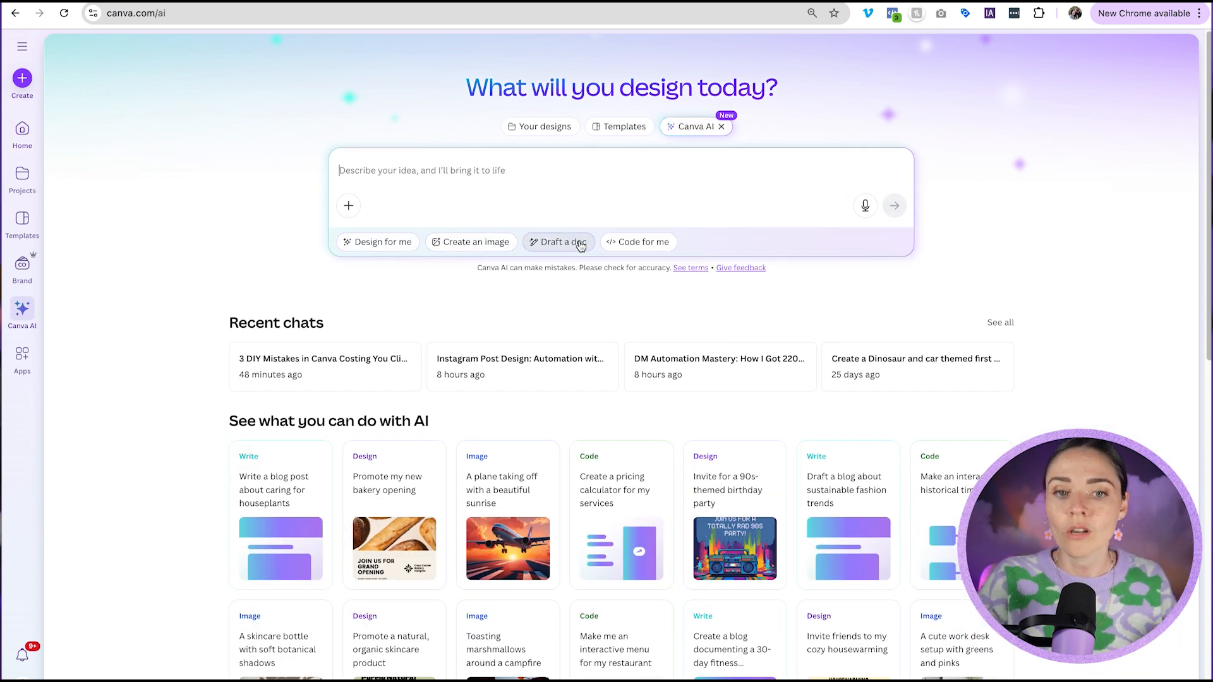
pyautogui.click(638, 248)
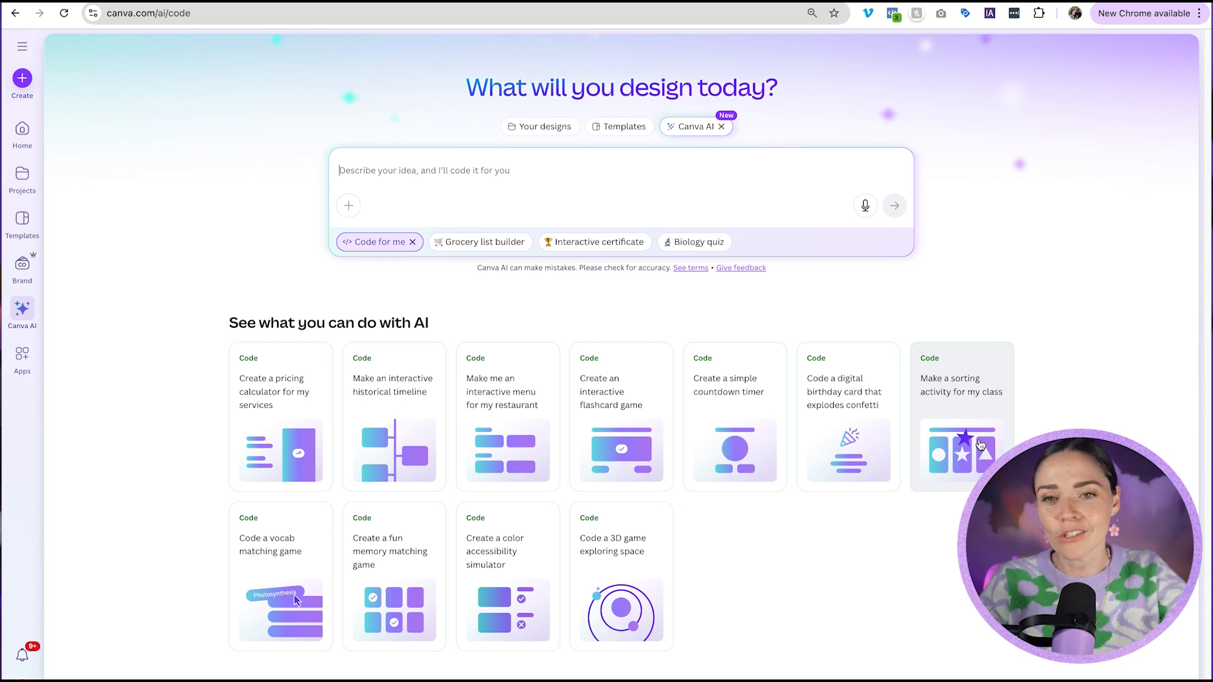
pyautogui.click(1042, 1)
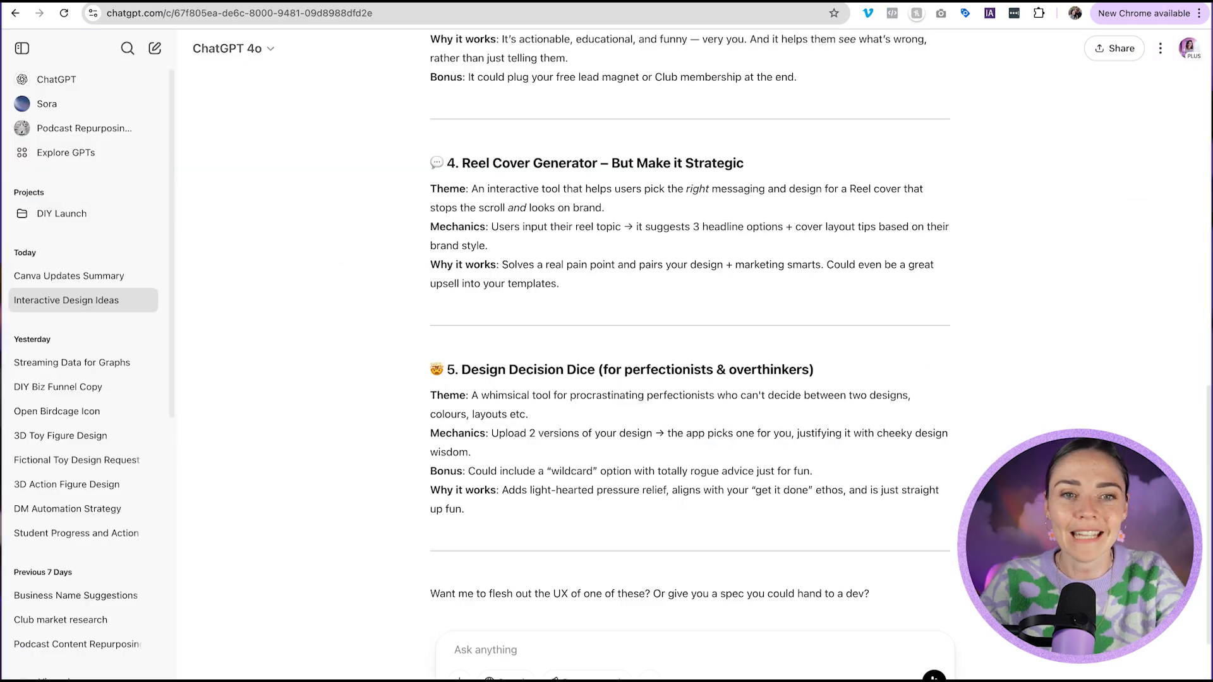
pyautogui.moveTo(460, 371); pyautogui.dragTo(490, 510)
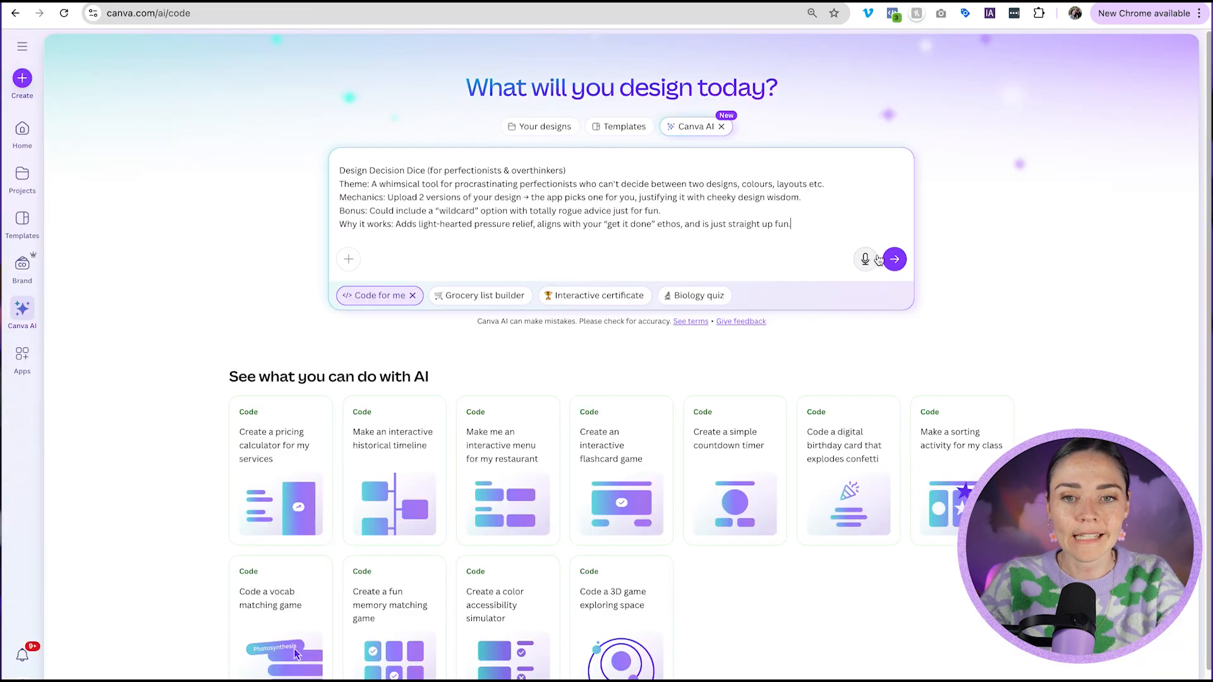
pyautogui.click(893, 257)
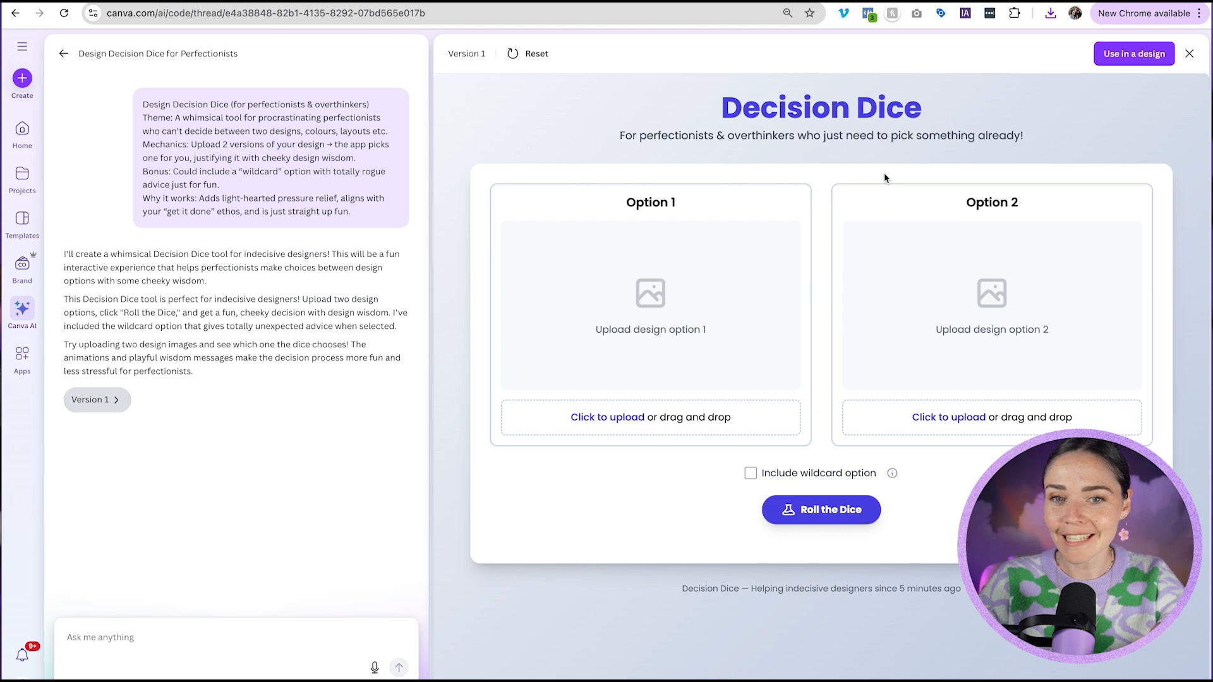
# Upload a design image into Option 1 and another into Option 2 of the Decision Dice app.
pyautogui.click(629, 425)
pyautogui.doubleClick(478, 153)
pyautogui.doubleClick(479, 156)
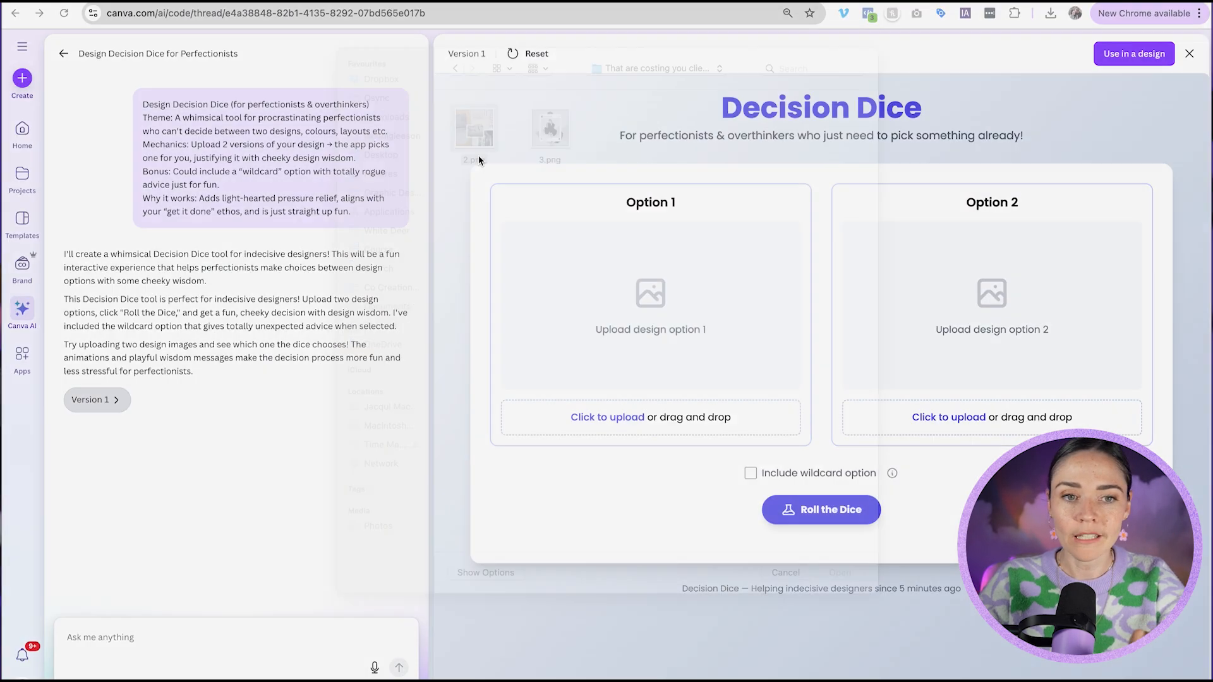
pyautogui.click(955, 419)
pyautogui.doubleClick(551, 146)
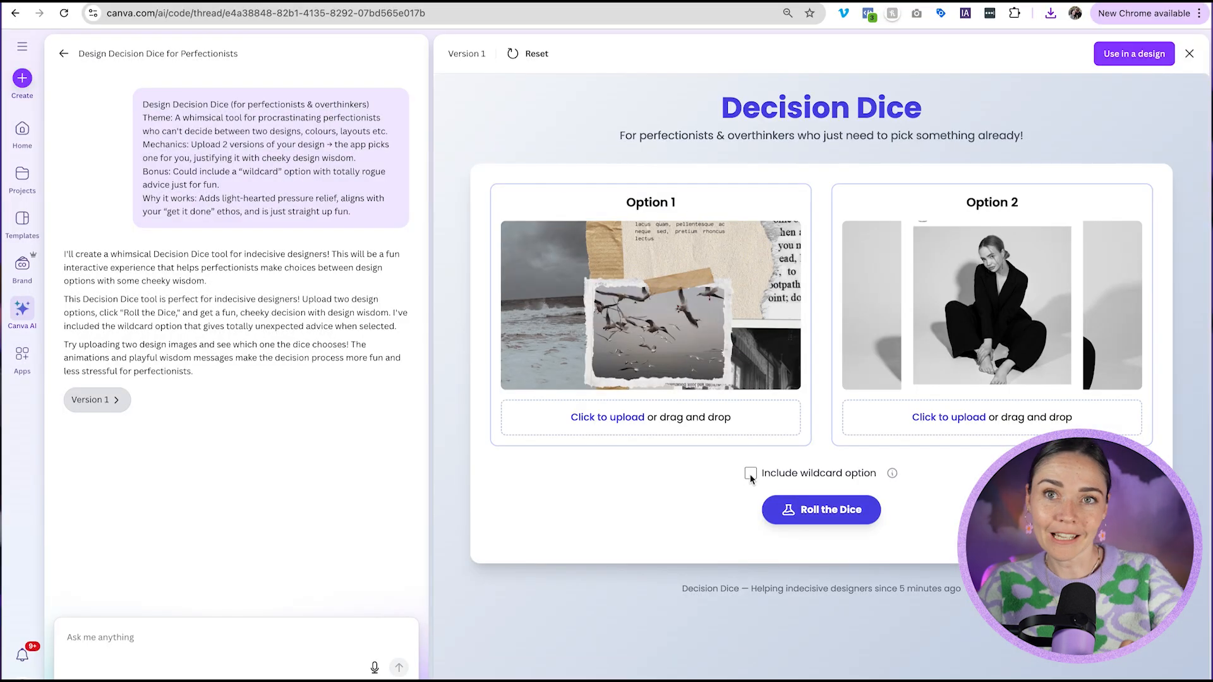
# Include the wildcard option and roll the dice in the Decision Dice app.
pyautogui.click(751, 474)
pyautogui.click(823, 515)
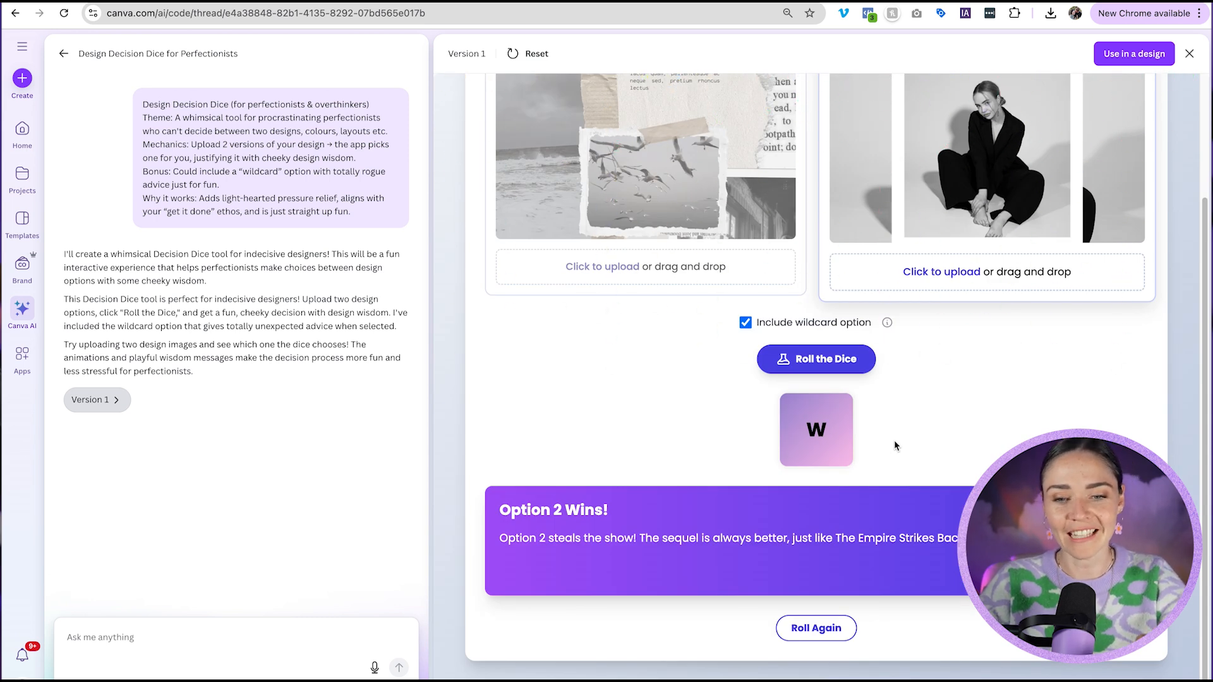
pyautogui.scroll(3, 894, 445)
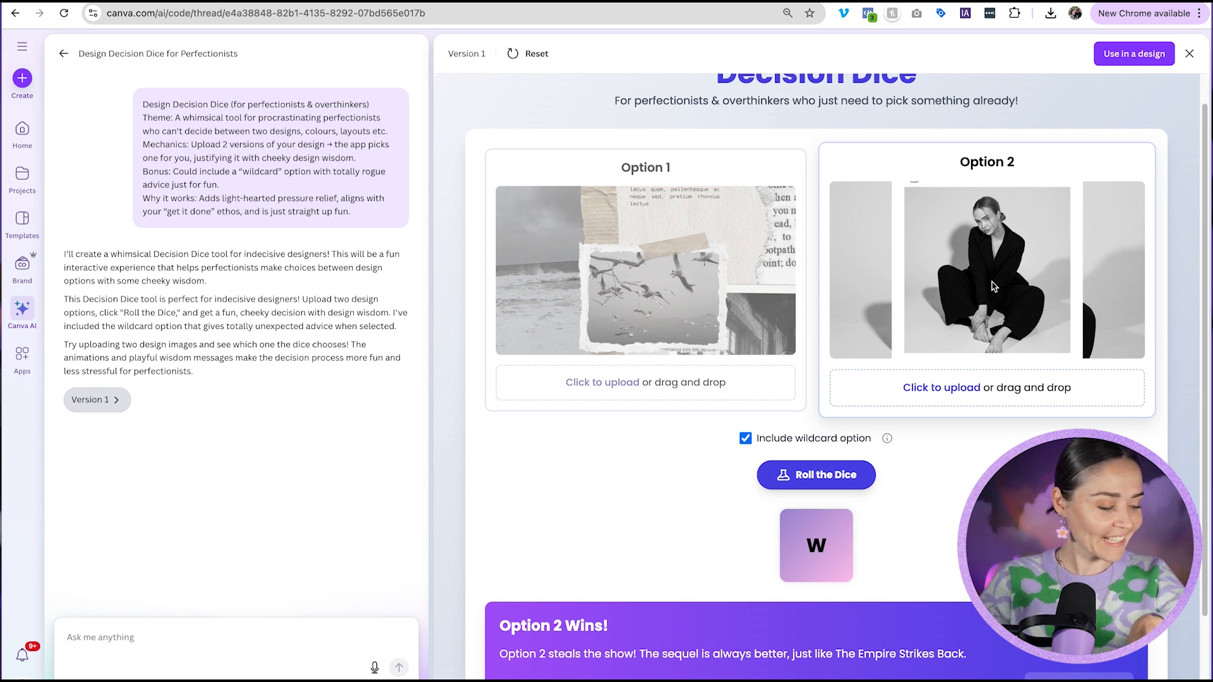
pyautogui.scroll(1, 935, 316)
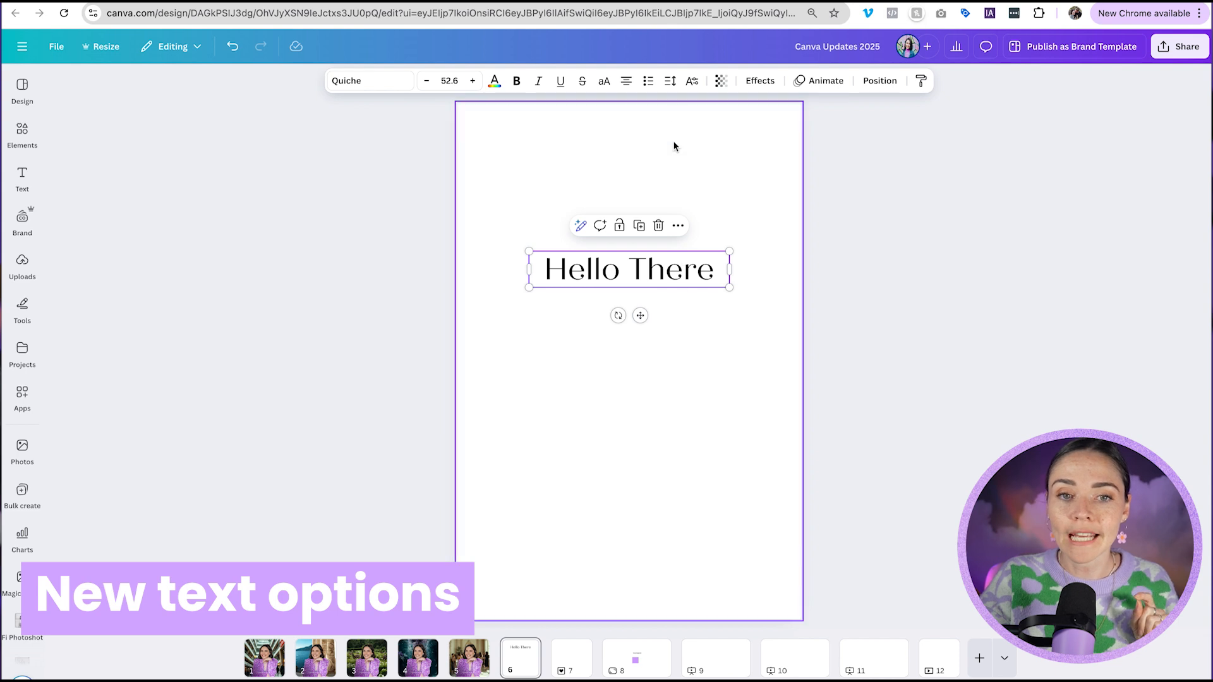
# Add a '2' after 'Hello There', try the superscript and subscript text positions on it, then delete it.
pyautogui.click(693, 82)
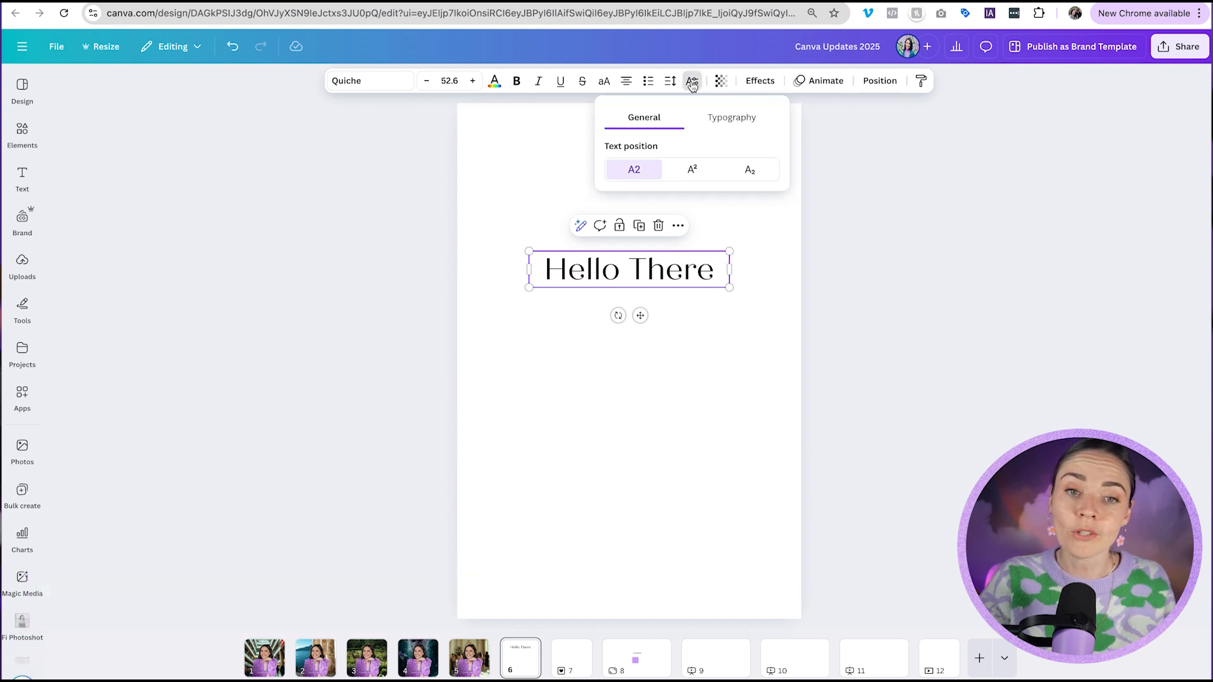
pyautogui.click(693, 169)
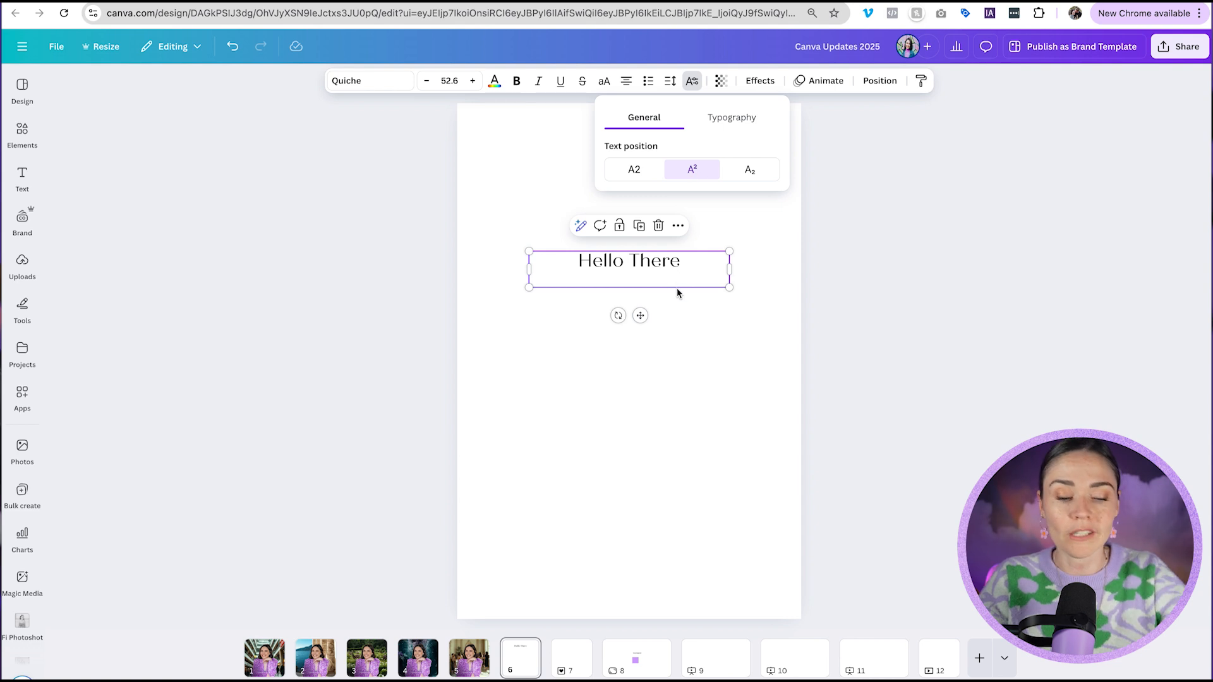
pyautogui.hotkey('ctrl', 'z')
pyautogui.write('2')
pyautogui.hotkey('shift', 'Left')
pyautogui.click(692, 81)
pyautogui.click(695, 169)
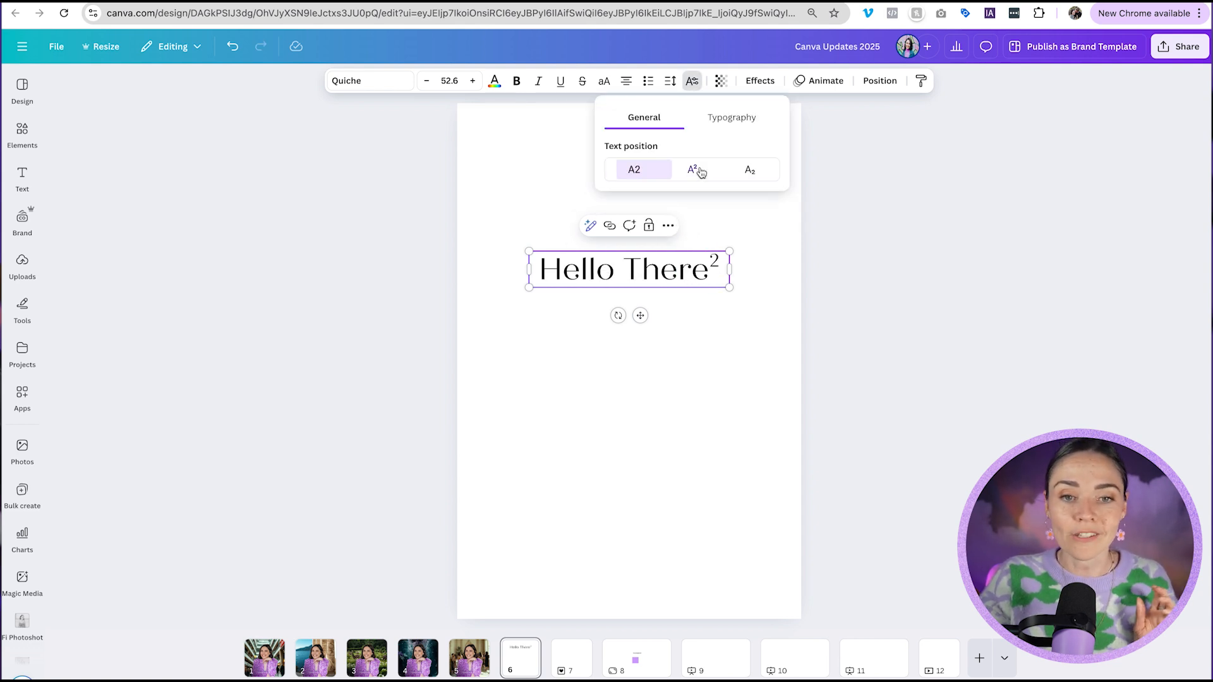
pyautogui.click(751, 170)
pyautogui.click(715, 273)
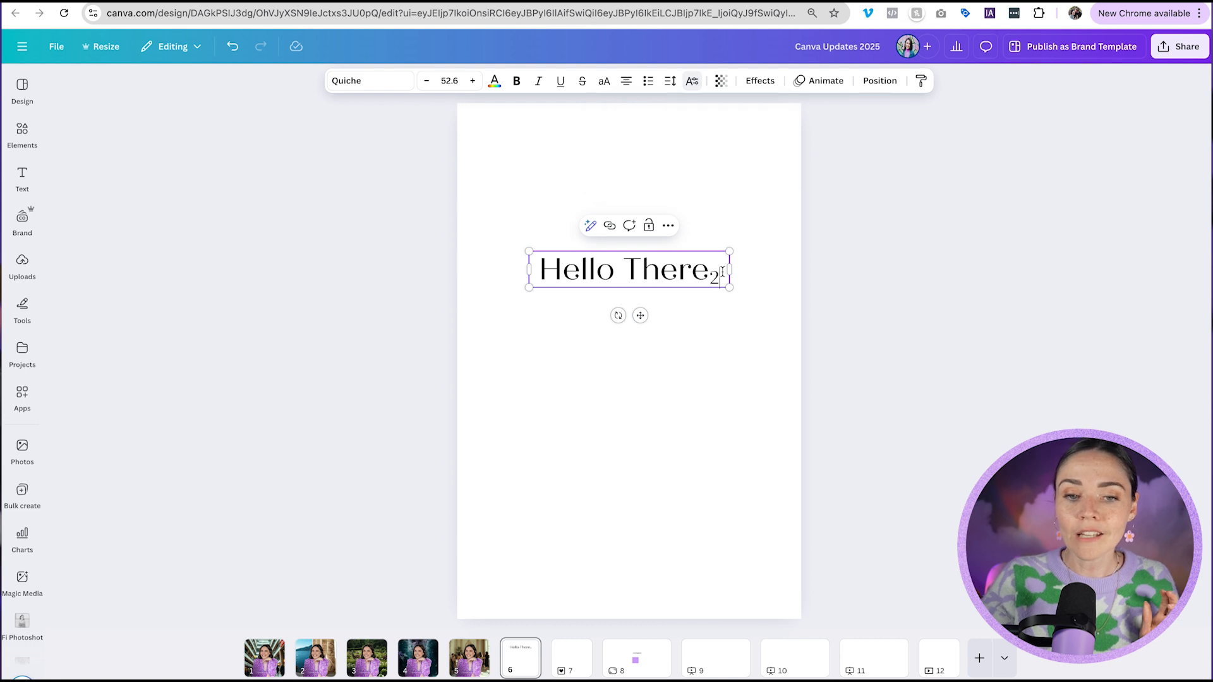
pyautogui.press('BackSpace')
# Toggle kerning and ligatures on and off in the 'Hello There' text's Typography settings.
pyautogui.click(692, 81)
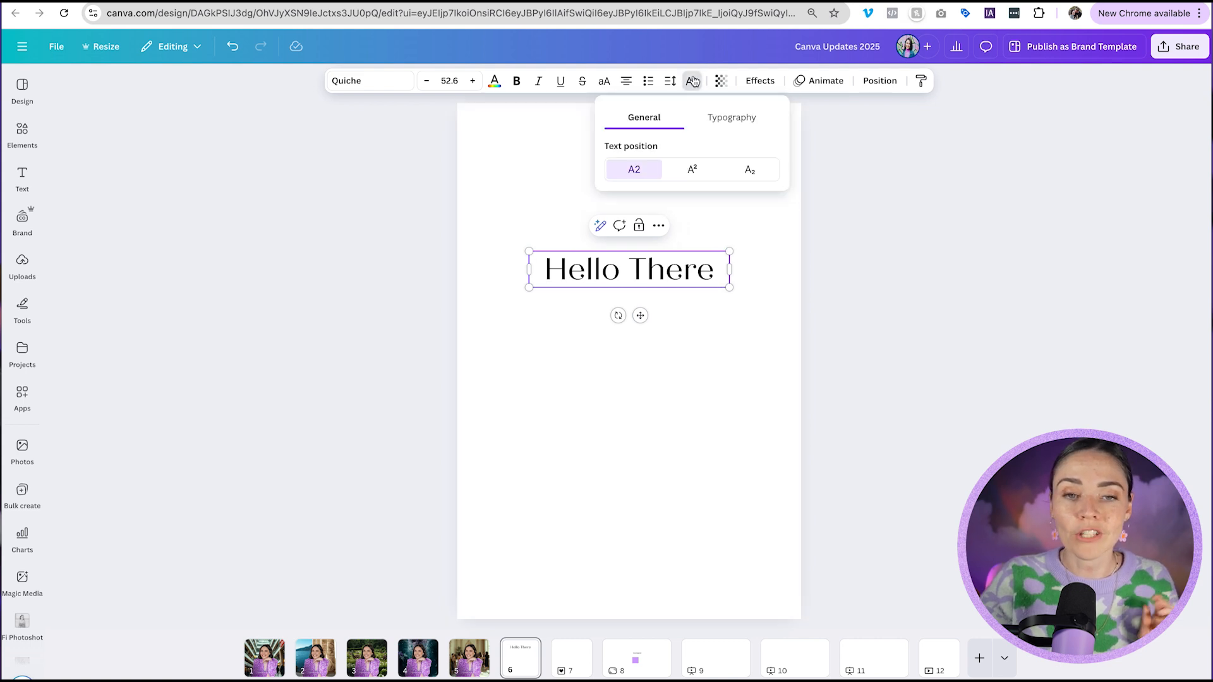
pyautogui.click(743, 119)
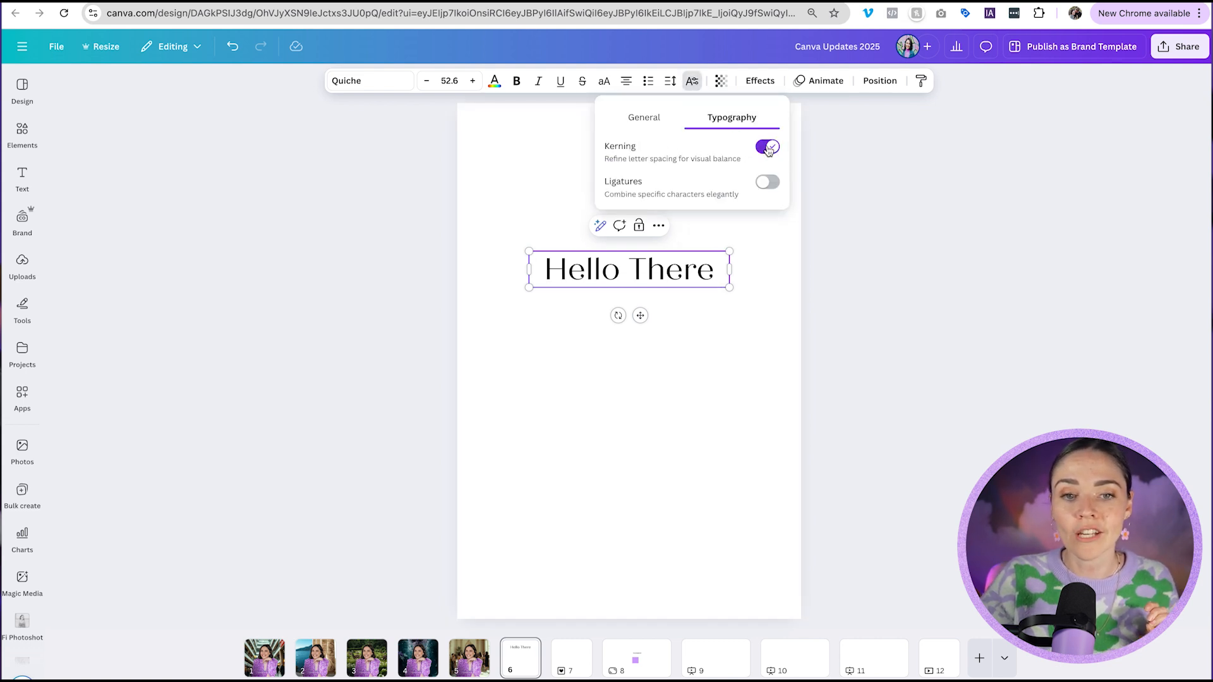
pyautogui.click(769, 149)
pyautogui.click(771, 148)
pyautogui.click(770, 148)
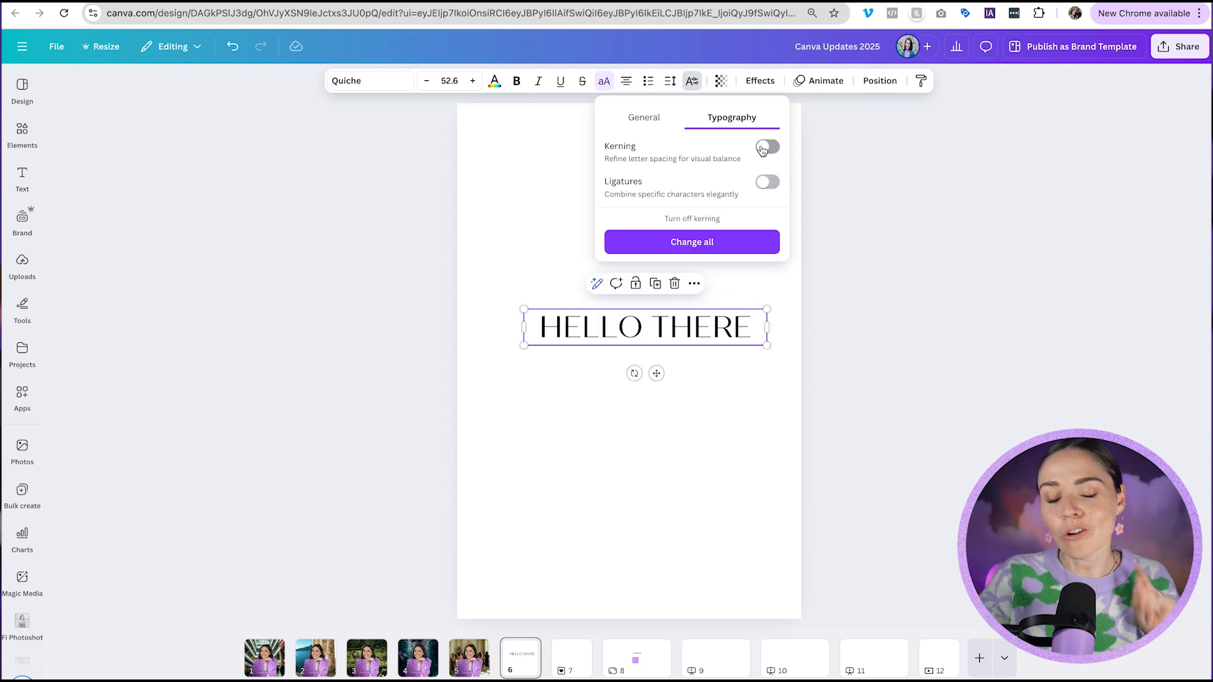
pyautogui.click(762, 150)
pyautogui.click(762, 150)
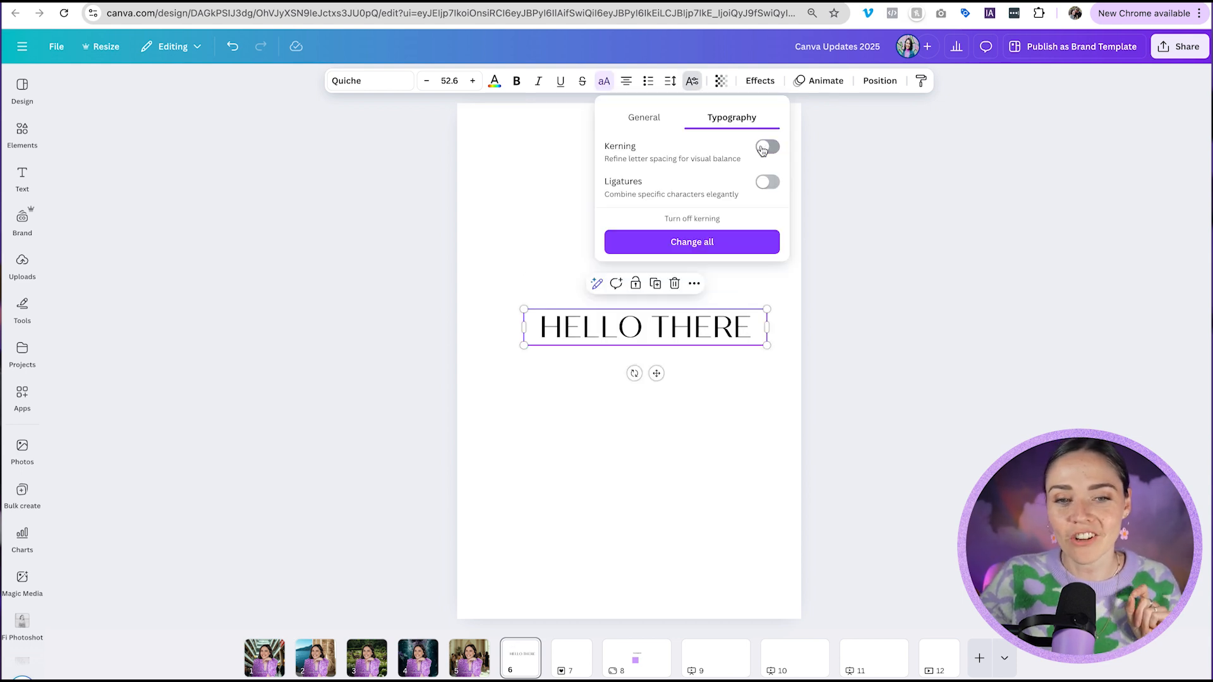
pyautogui.click(763, 150)
pyautogui.click(763, 150)
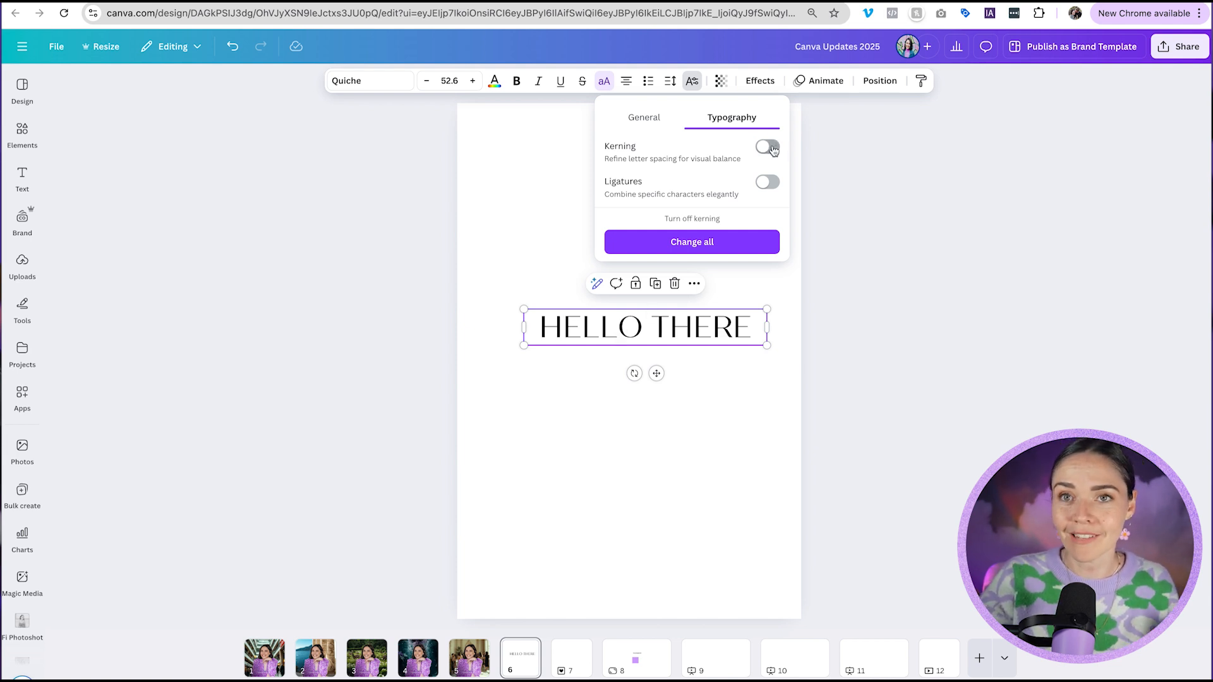
pyautogui.click(771, 150)
pyautogui.click(773, 184)
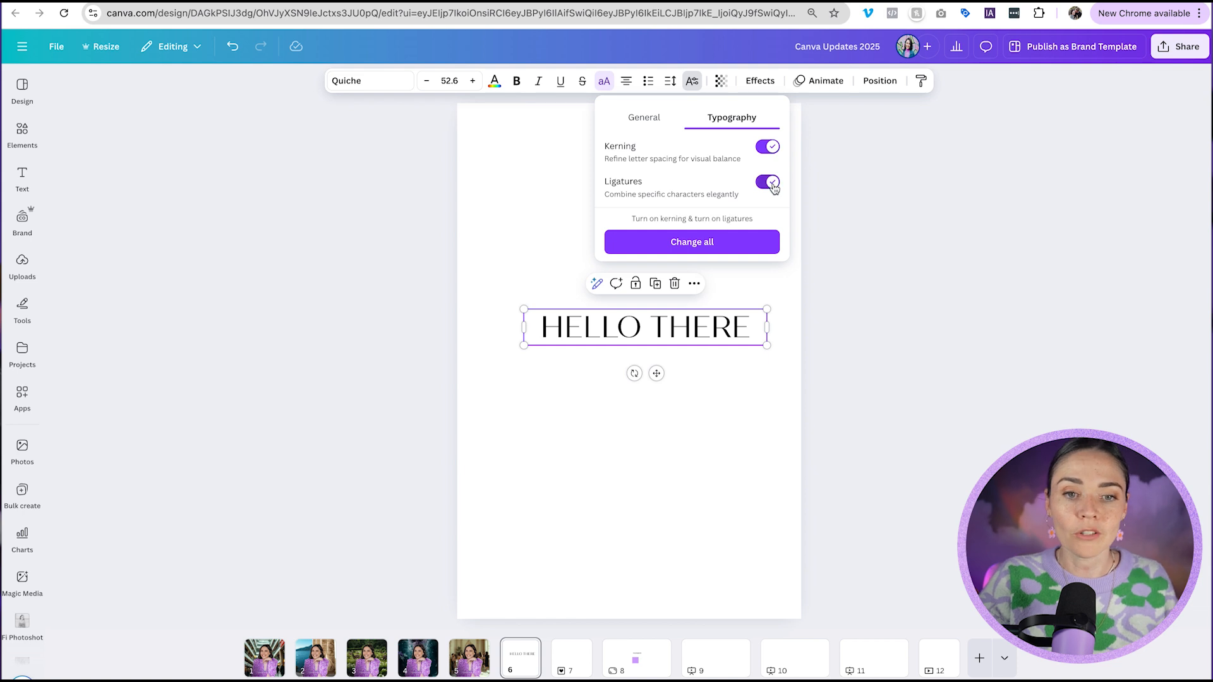
pyautogui.click(773, 184)
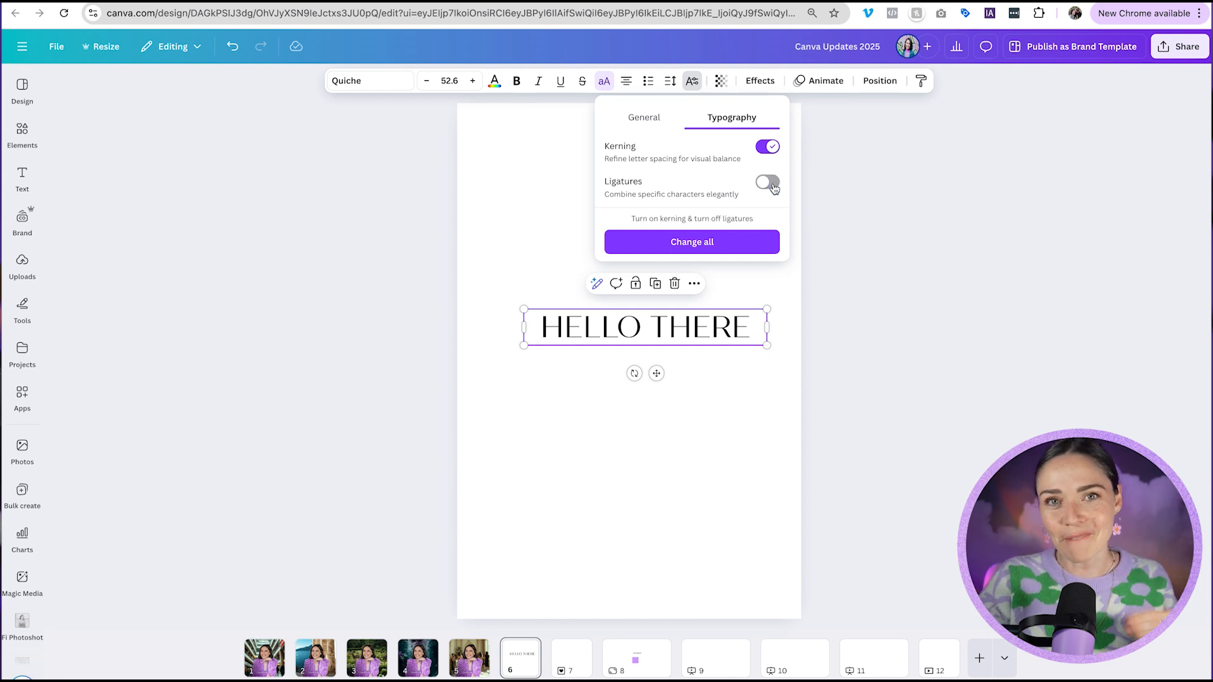